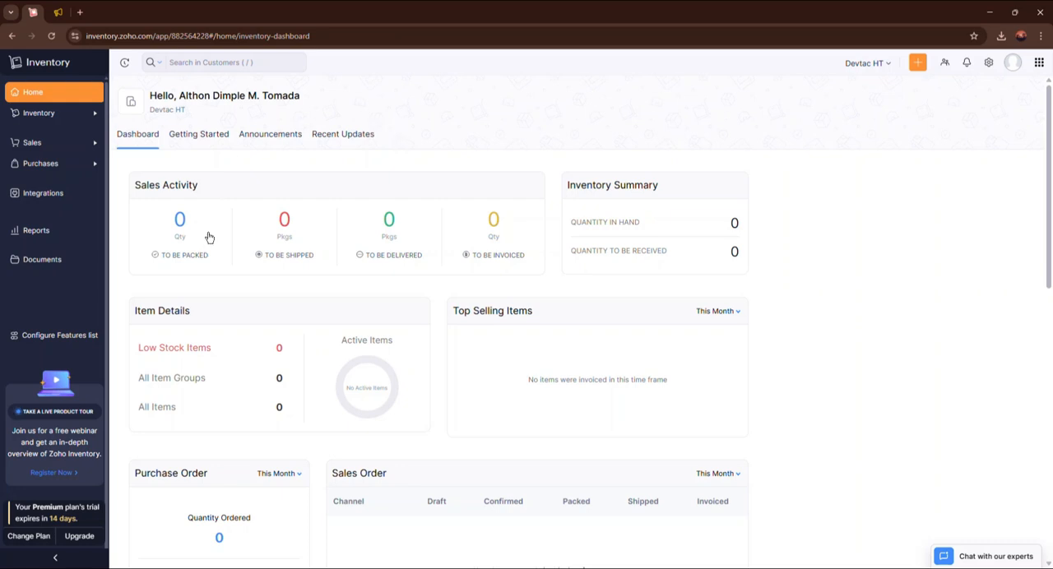
left_click_drag(152, 31, 338, 34)
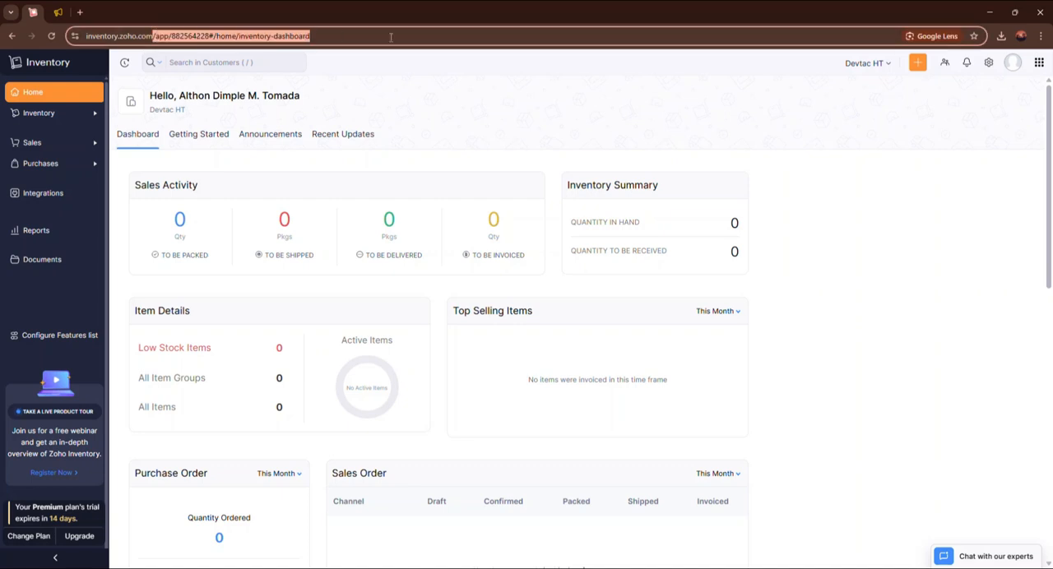
key("BackSpace")
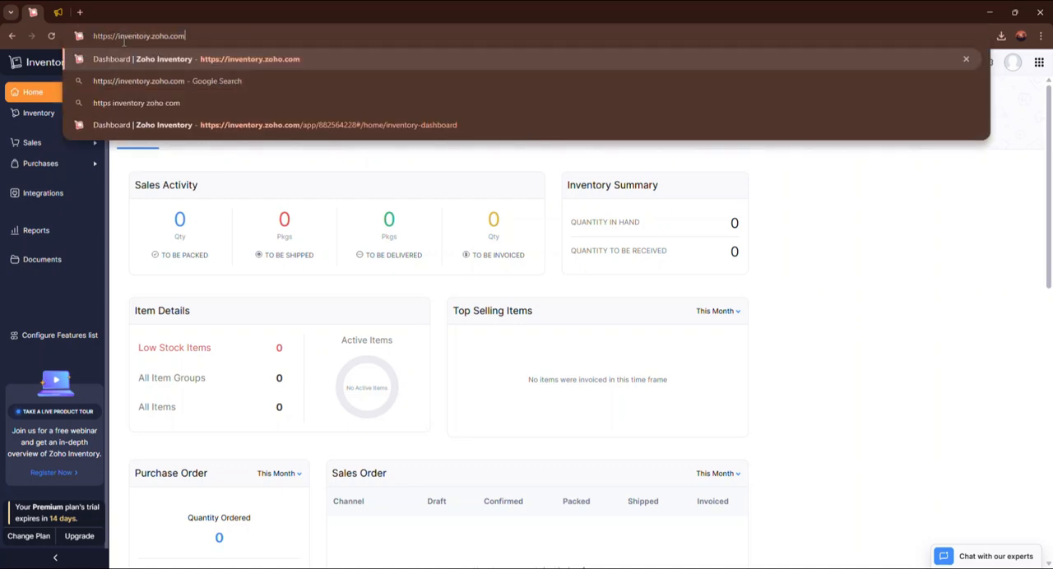
left_click(616, 165)
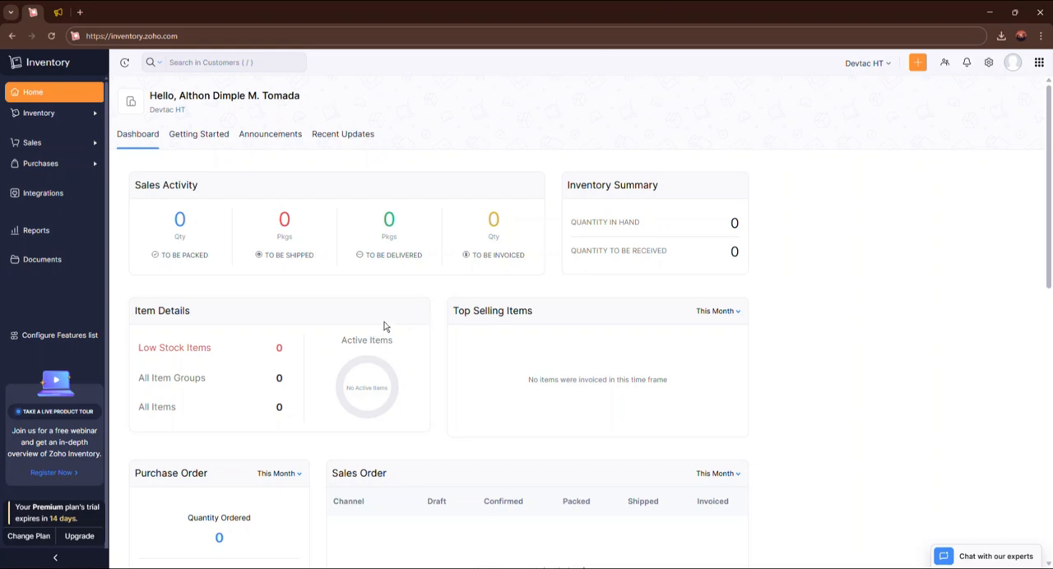
Go to the inventory's item list and start a new item.
left_click(77, 115)
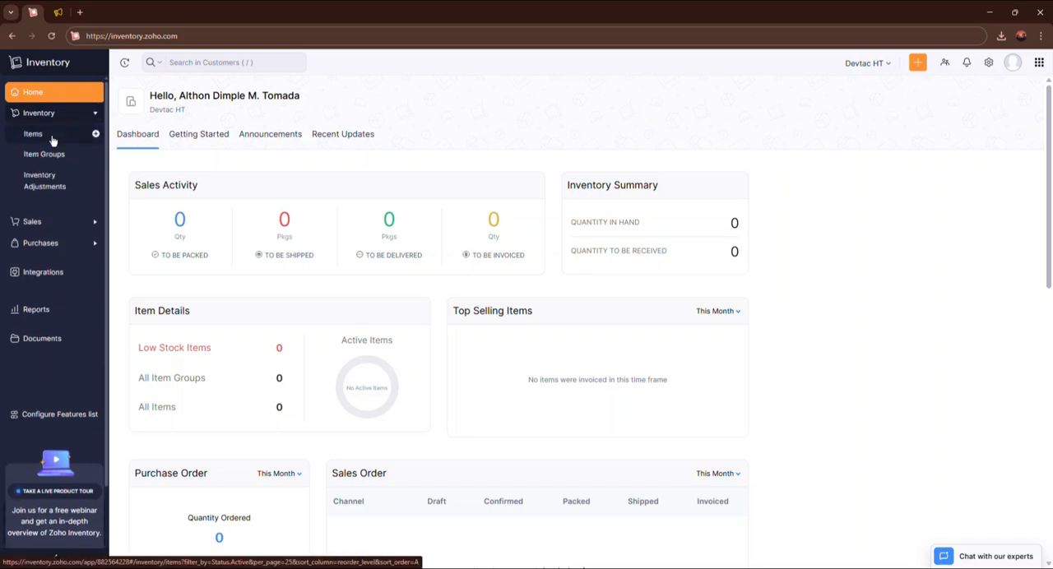
left_click(65, 140)
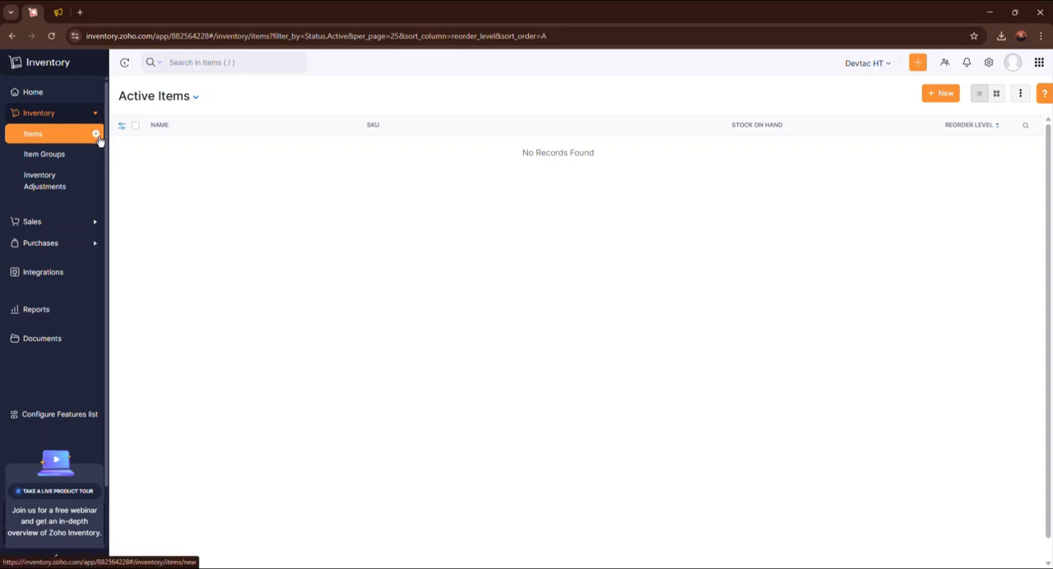
left_click(937, 96)
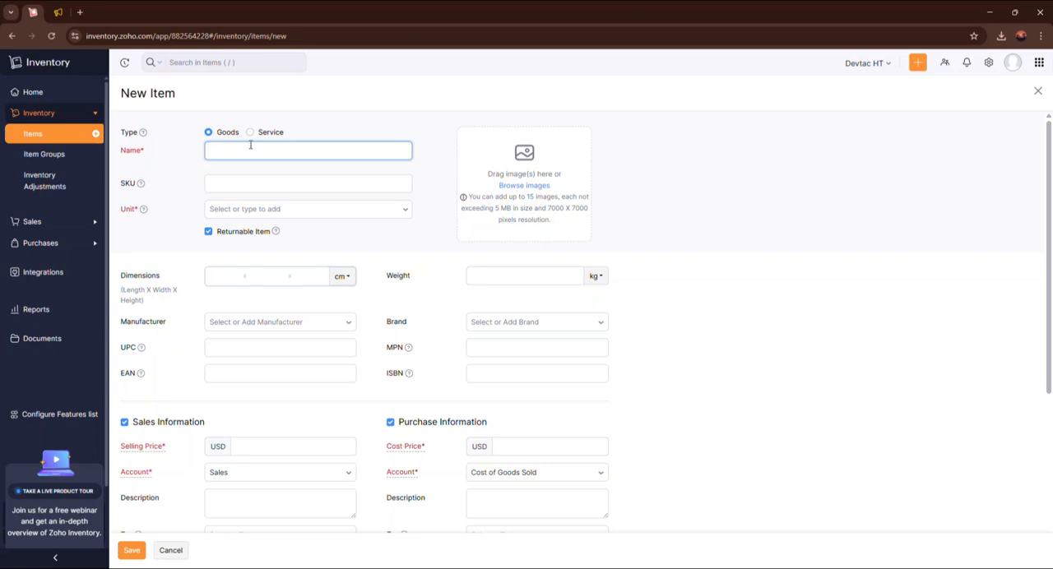
Name the new item McBook Air, give it the SKU MC-001 and set its unit to pcs.
type("k Air")
left_click(233, 184)
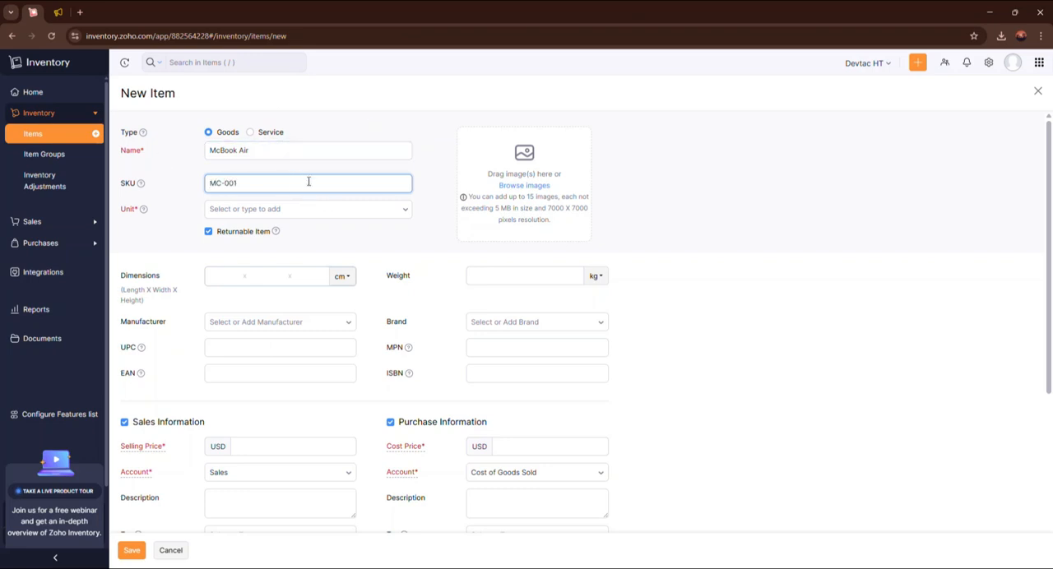
left_click(328, 214)
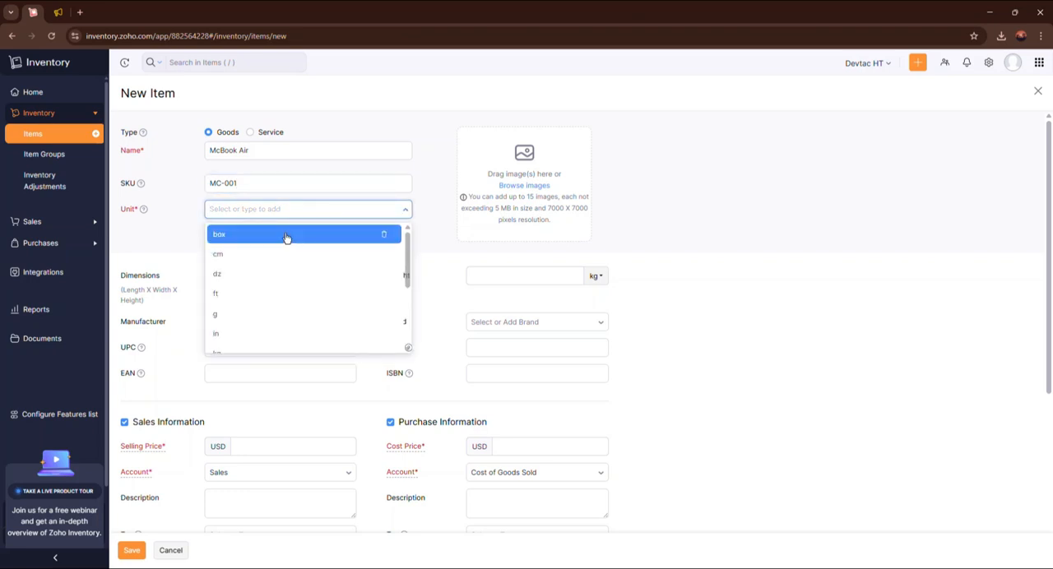
left_click(330, 212)
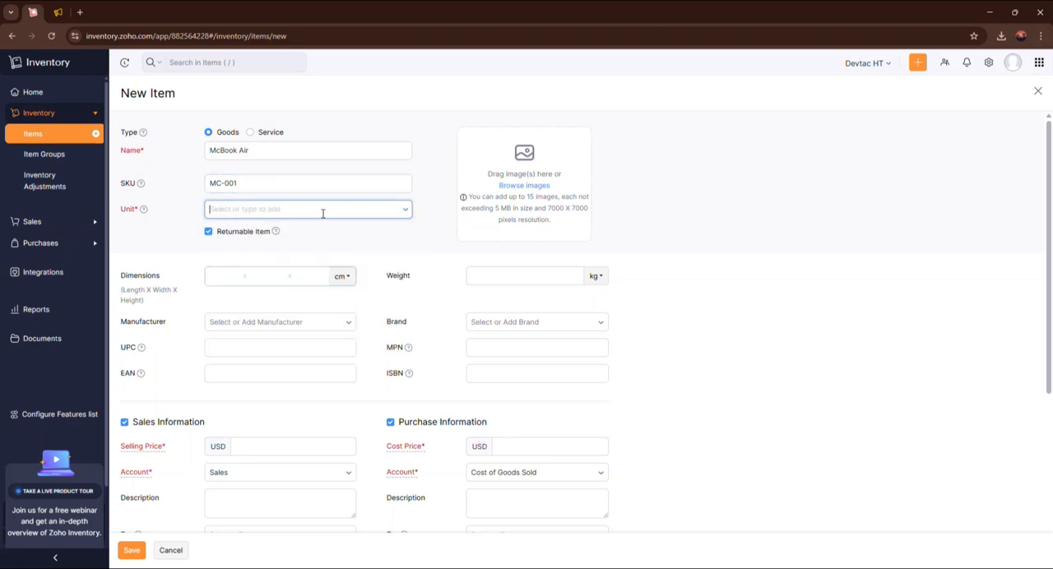
left_click(320, 211)
type("pcs")
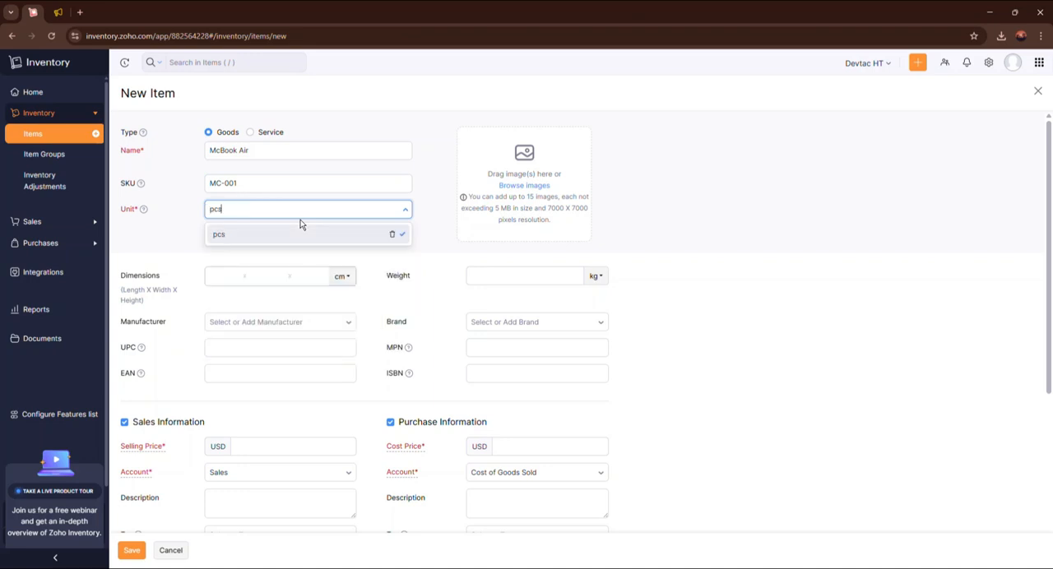
left_click(260, 237)
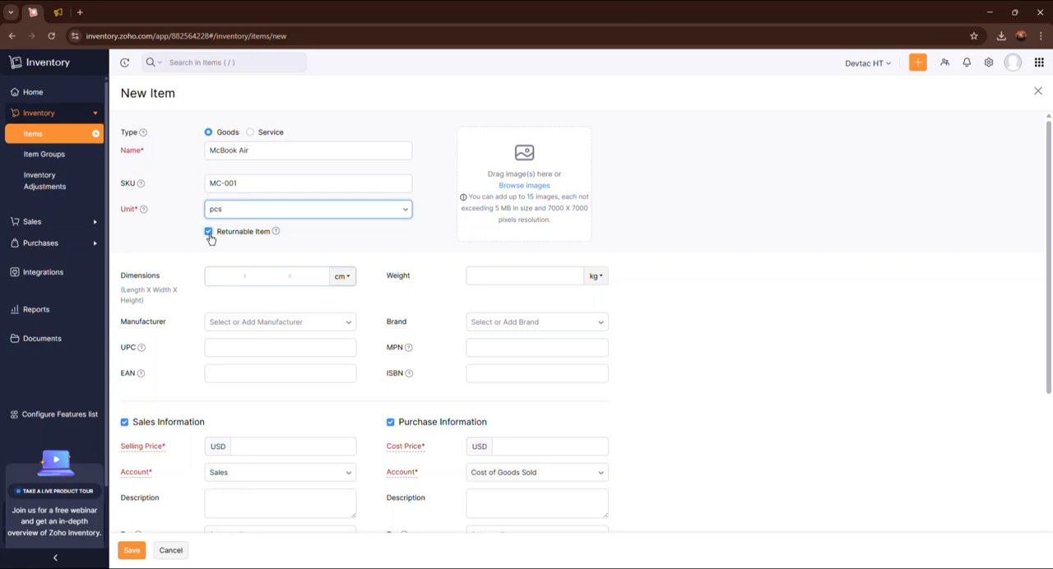
Add the laptop photo from the computer as the item's primary image.
left_click(542, 185)
left_click(164, 121)
left_click(433, 277)
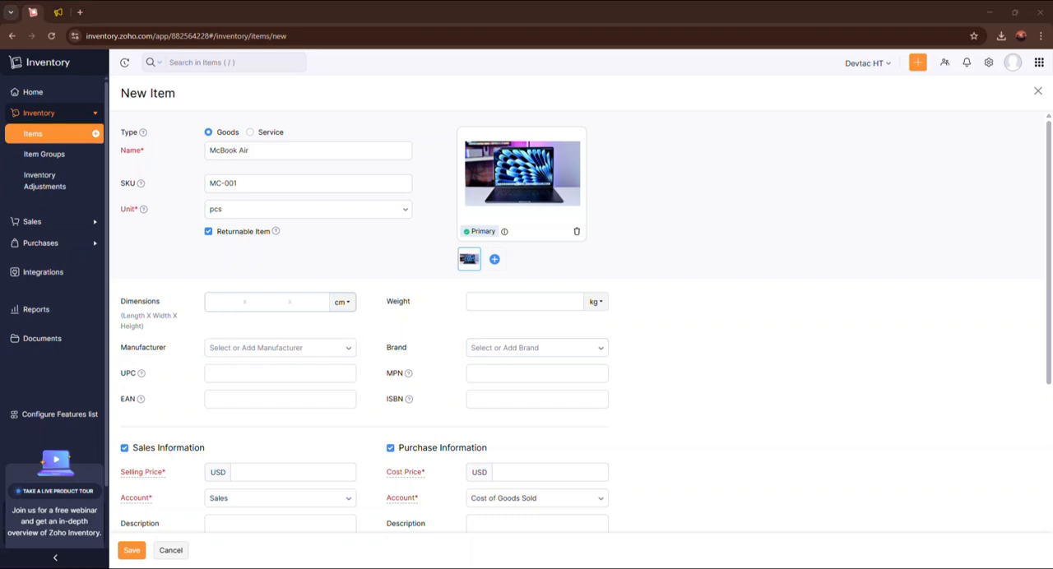
Set the item's dimensions to 11.97 x 8.46 x 0.44 in and its weight to 1.51 kg.
left_click(225, 302)
type("11.97")
left_click(343, 302)
left_click(353, 348)
left_click(263, 302)
type("8.46")
left_click(313, 302)
type("0.44")
left_click(527, 303)
type("1.51 kg")
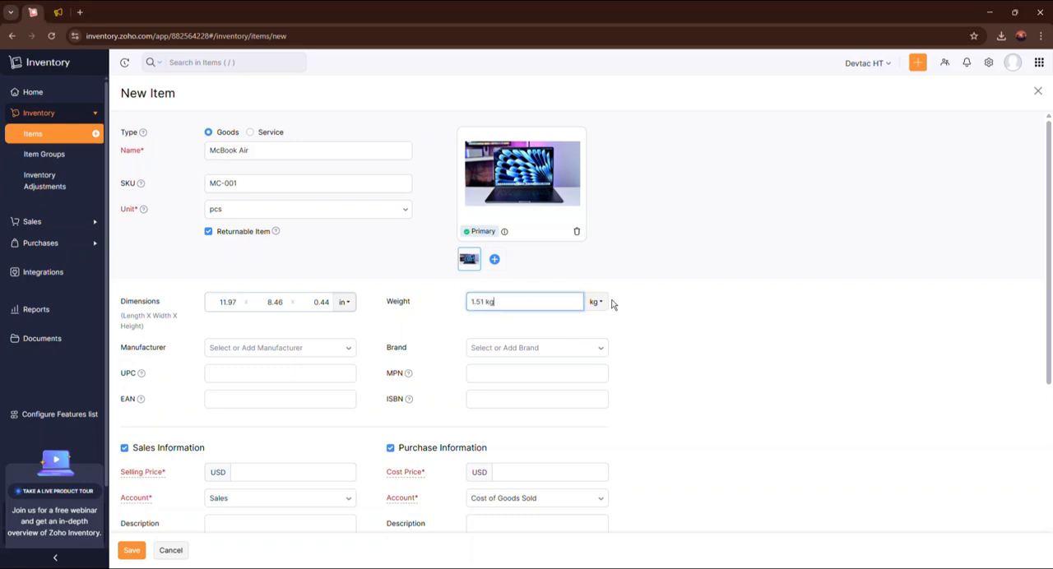
Create the manufacturer Apple Inc. and assign it to the item.
scroll(346, 284, "down", 1)
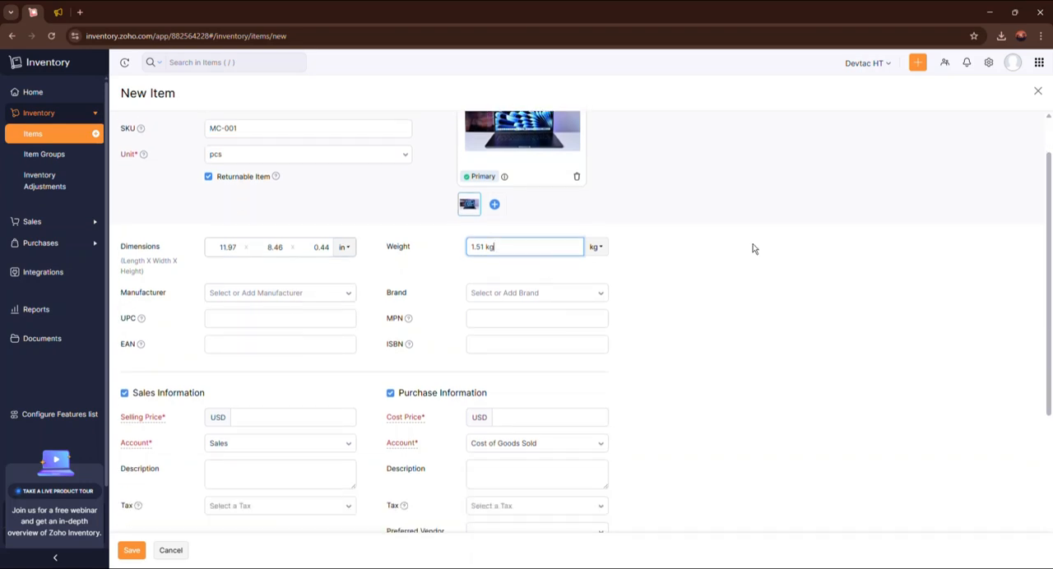
left_click(285, 294)
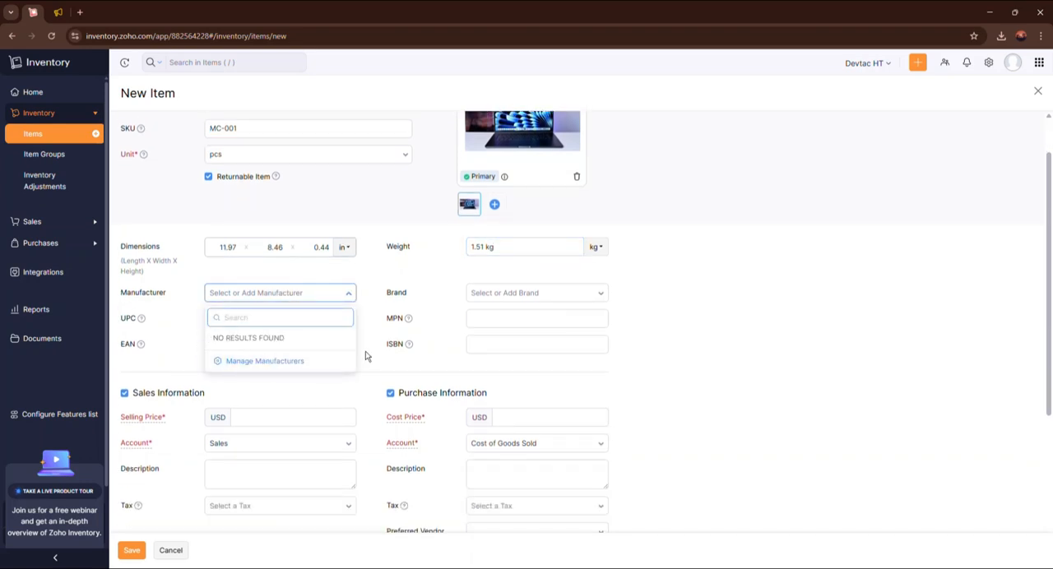
left_click(272, 362)
left_click(436, 97)
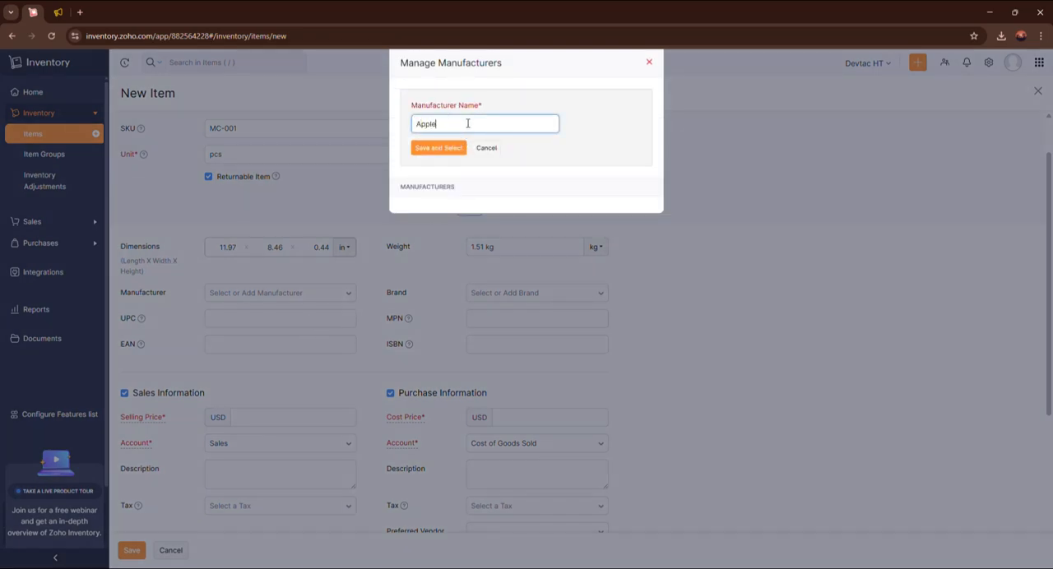
left_click(436, 148)
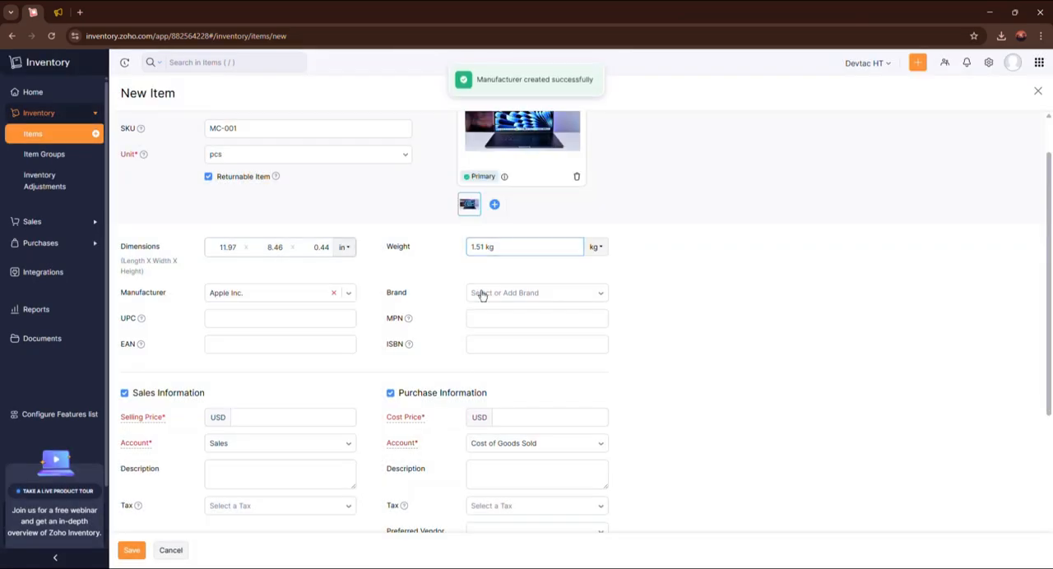
Create the brand MCBook and assign it to the item.
left_click(482, 295)
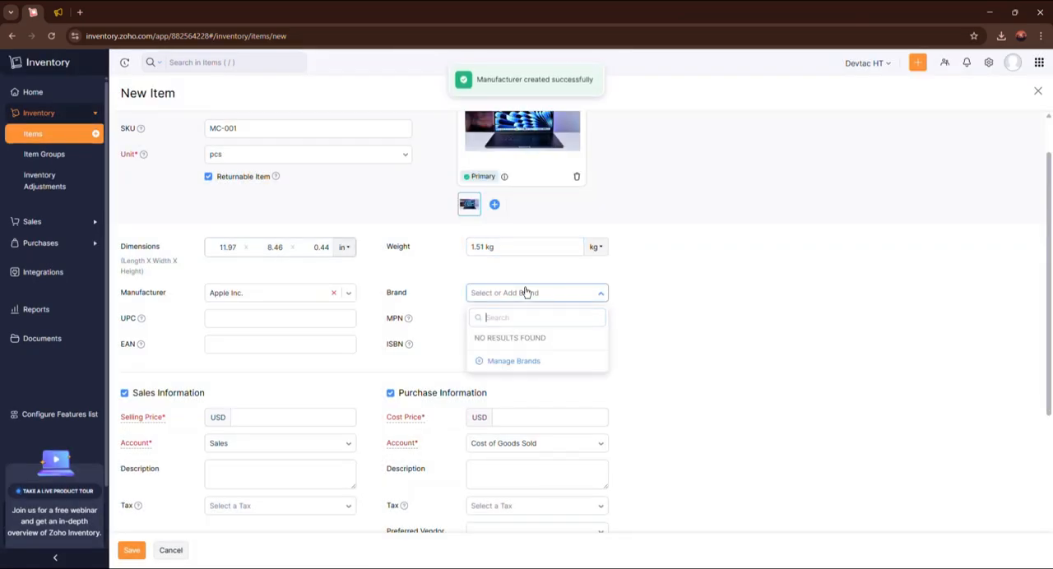
left_click(505, 361)
left_click(433, 99)
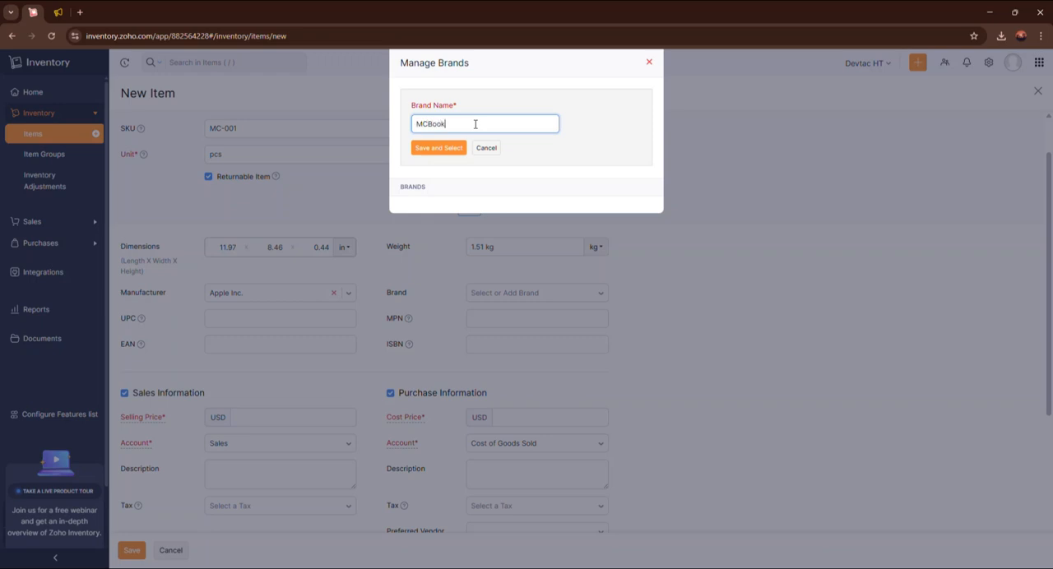
left_click(445, 147)
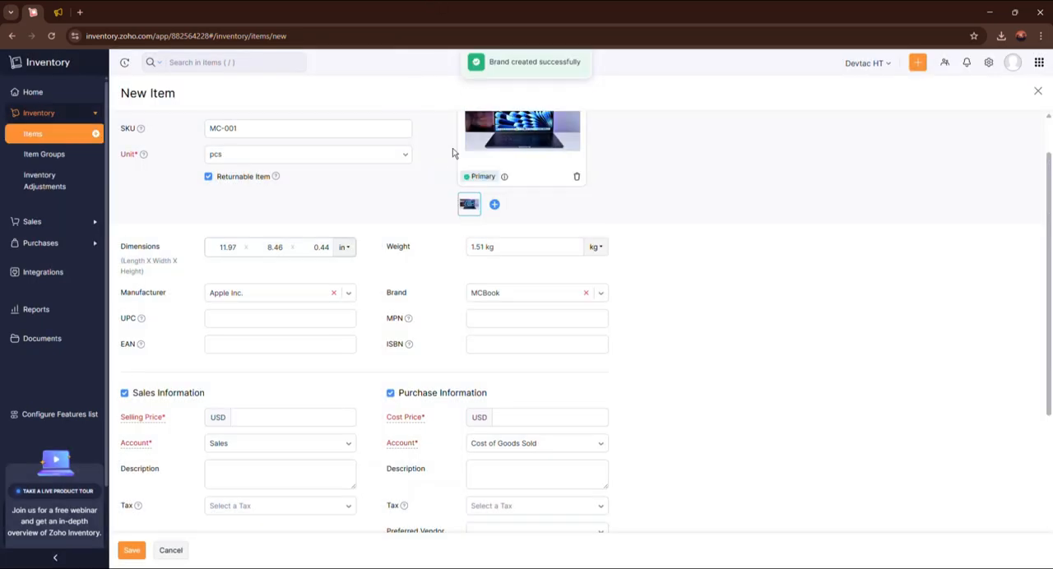
Review the new item form's product identifier, sales, purchase and inventory tracking fields.
scroll(618, 291, "up", 1)
scroll(433, 268, "down", 2)
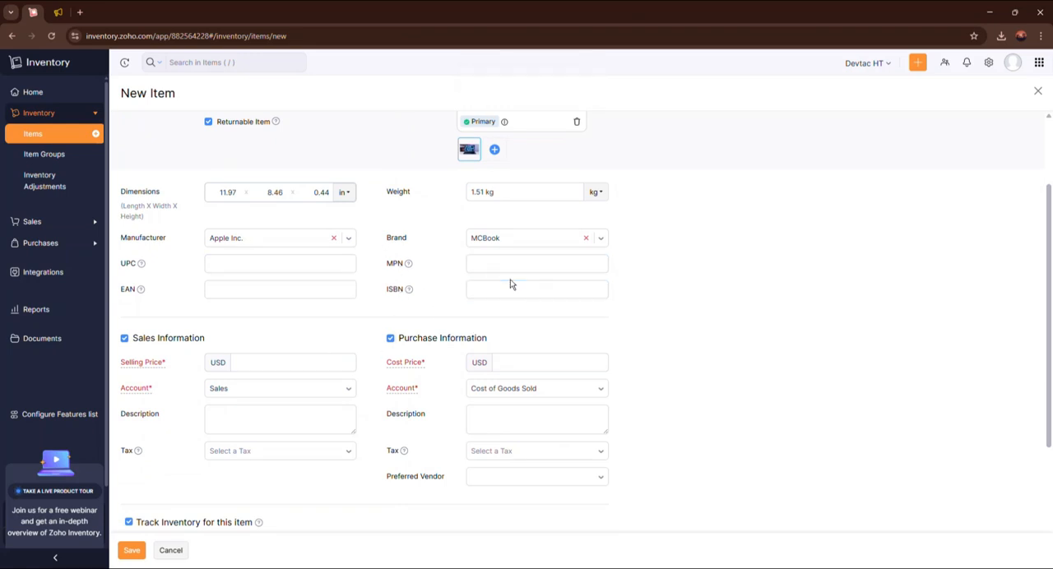
scroll(536, 264, "up", 2)
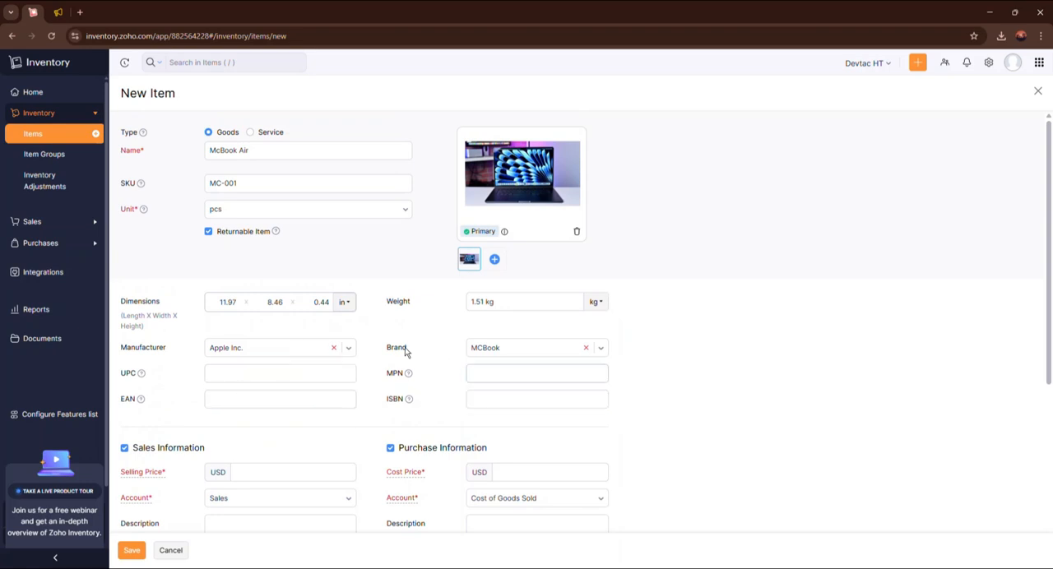
scroll(390, 337, "down", 2)
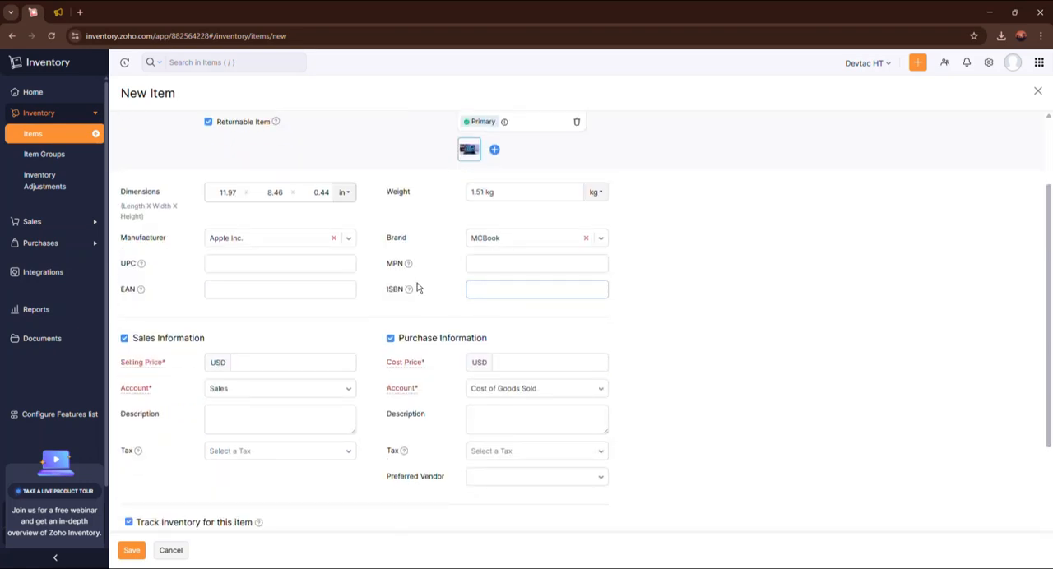
scroll(411, 285, "down", 1)
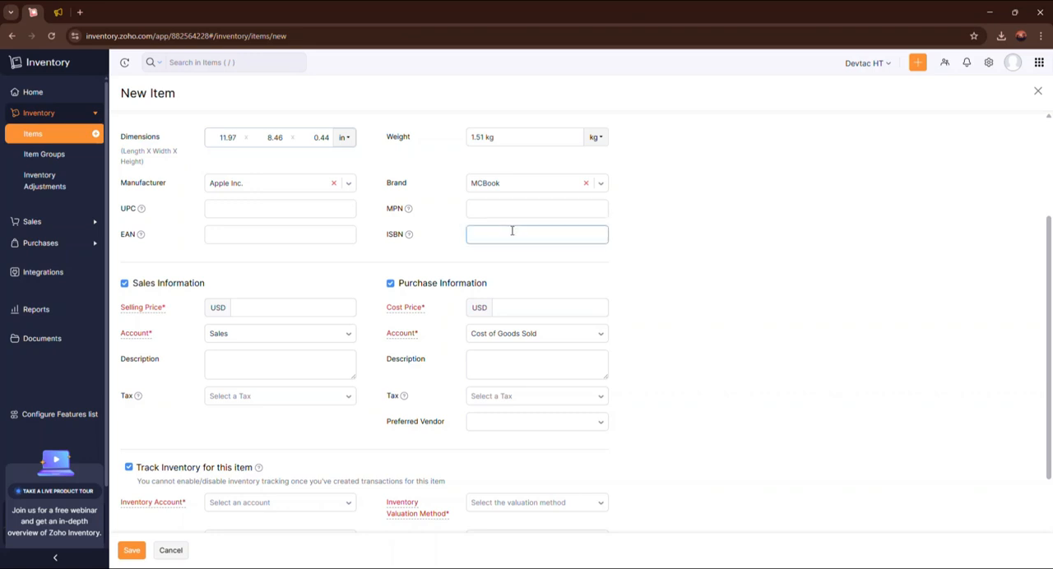
scroll(592, 271, "down", 2)
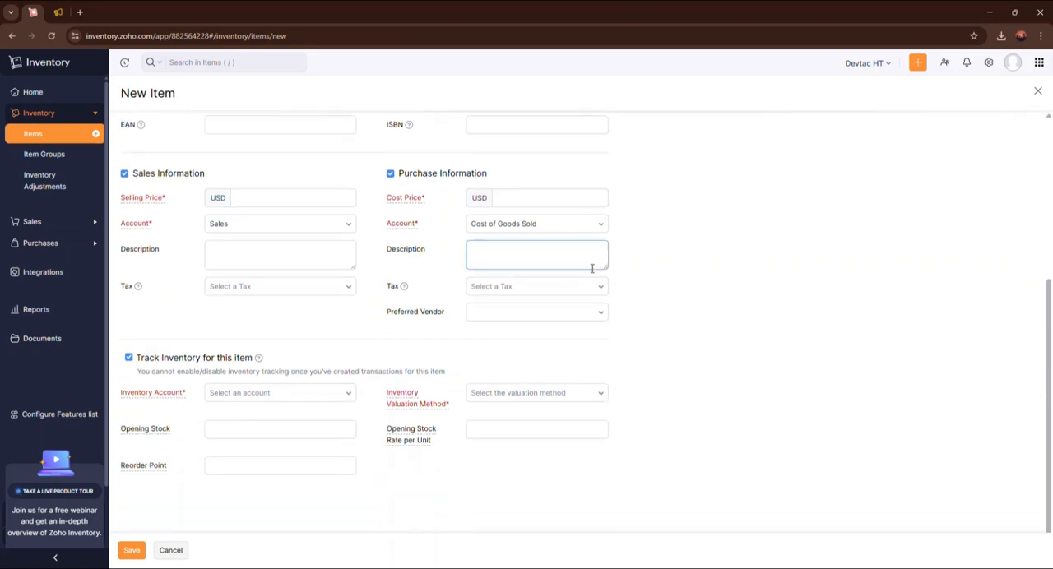
scroll(612, 212, "up", 1)
left_click(268, 254)
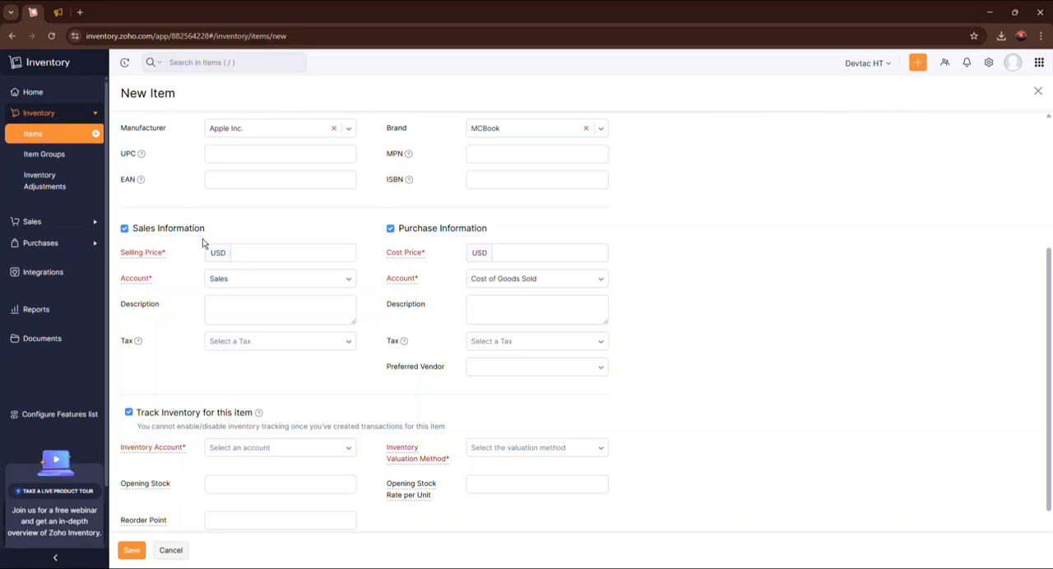
left_click(269, 256)
left_click(535, 256)
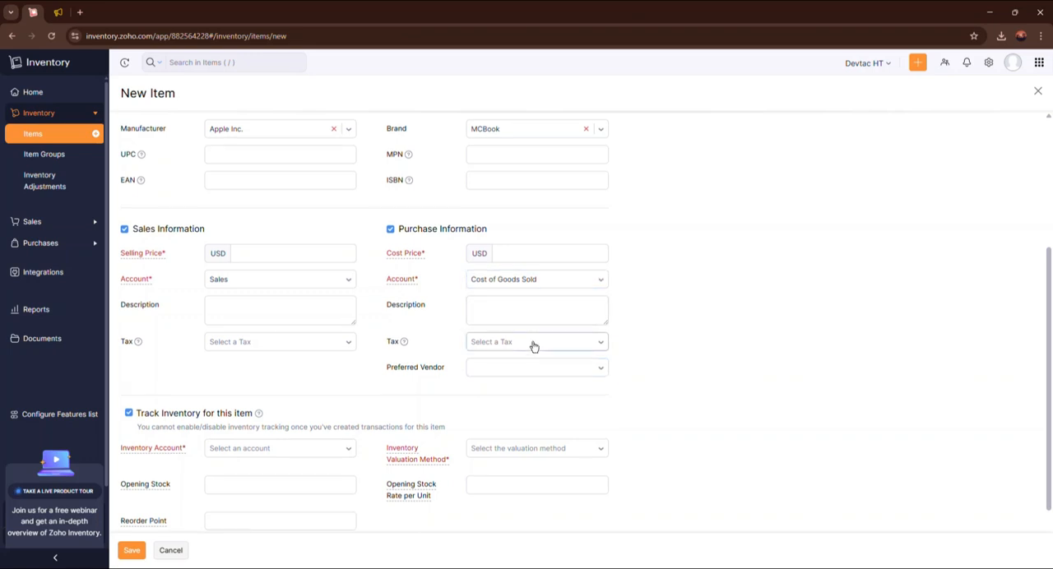
scroll(539, 395, "up", 2)
scroll(411, 337, "down", 1)
Set the selling price to 150000 USD and the cost price to 130000 USD, keeping Sales as the sales account.
left_click(259, 309)
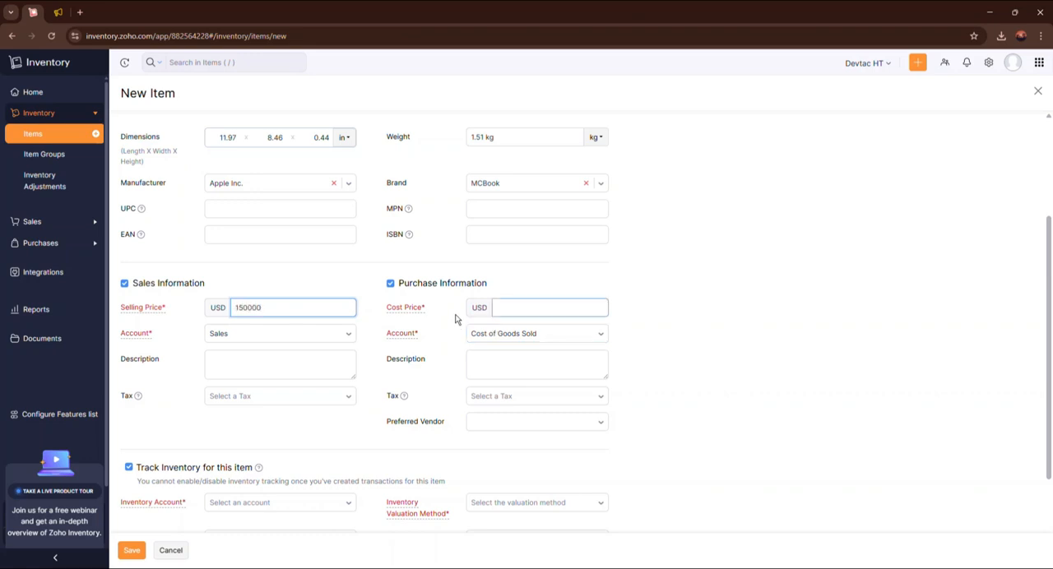
left_click(557, 310)
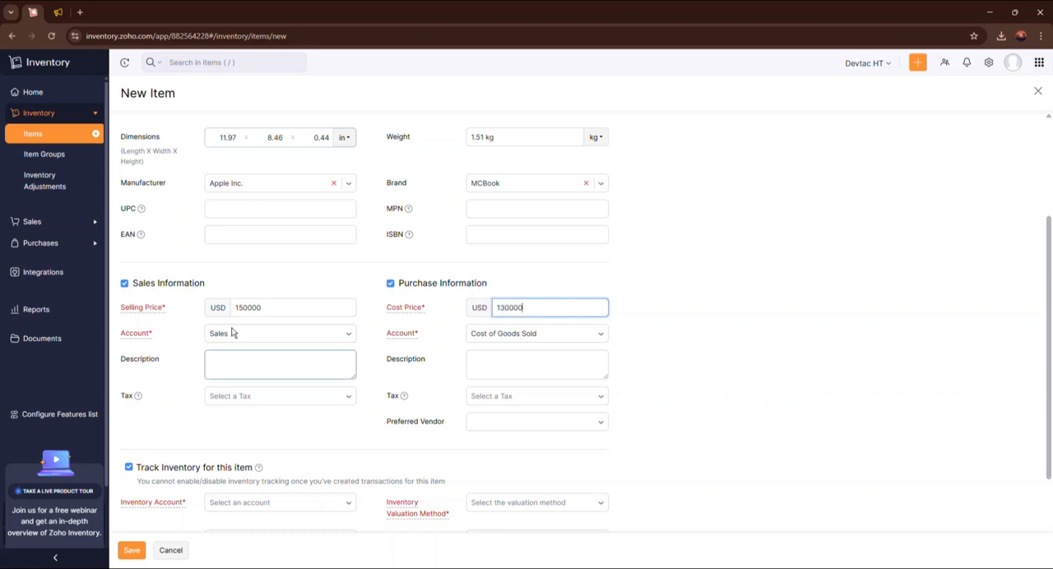
left_click(290, 336)
left_click(288, 334)
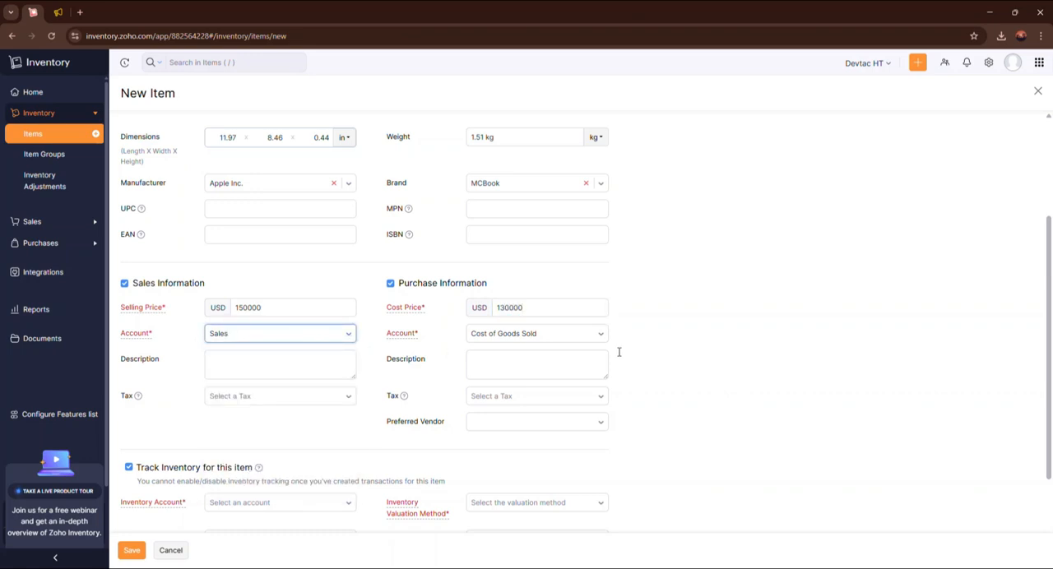
Set the inventory account to Inventory Asset and the inventory valuation method to FIFO (First In First Out).
scroll(540, 334, "down", 1)
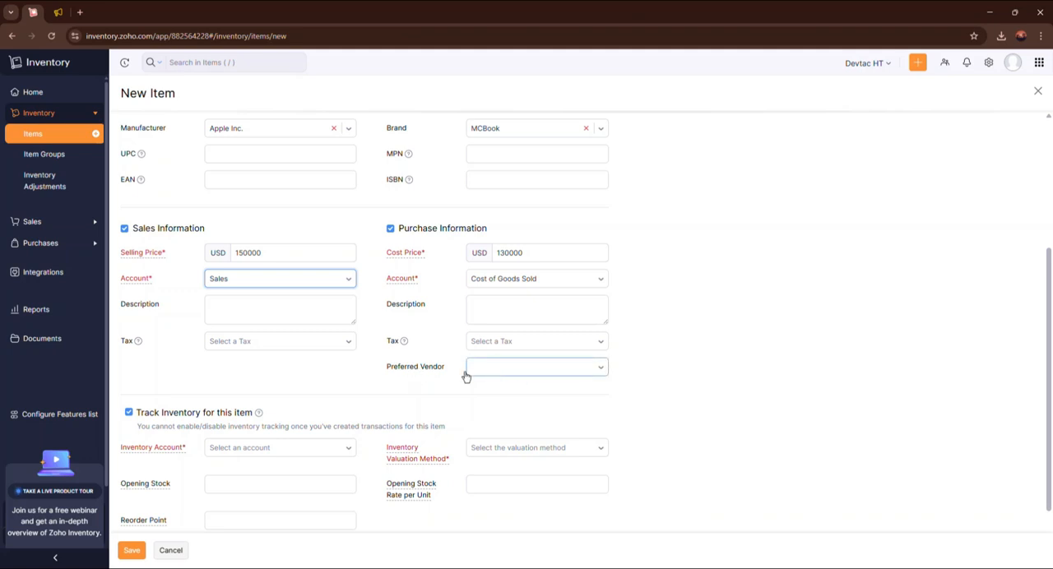
scroll(456, 339, "down", 1)
scroll(459, 331, "down", 1)
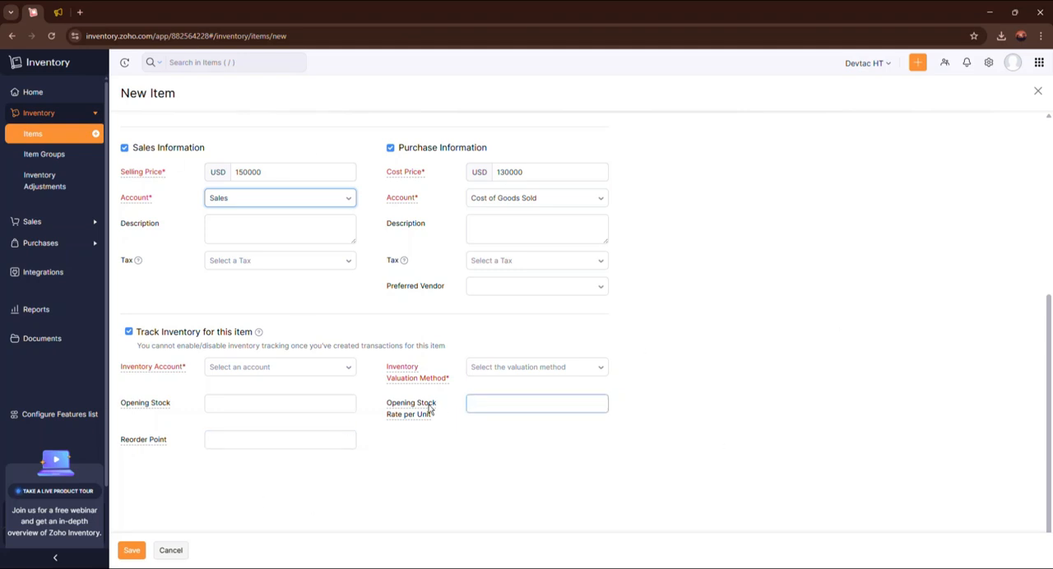
left_click(344, 367)
left_click(282, 426)
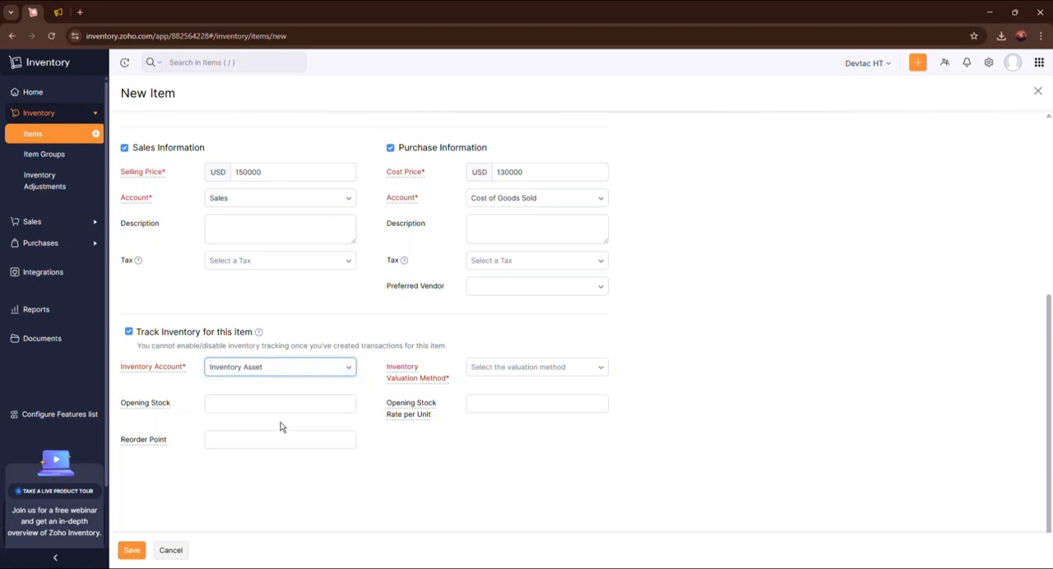
left_click(527, 374)
left_click(528, 418)
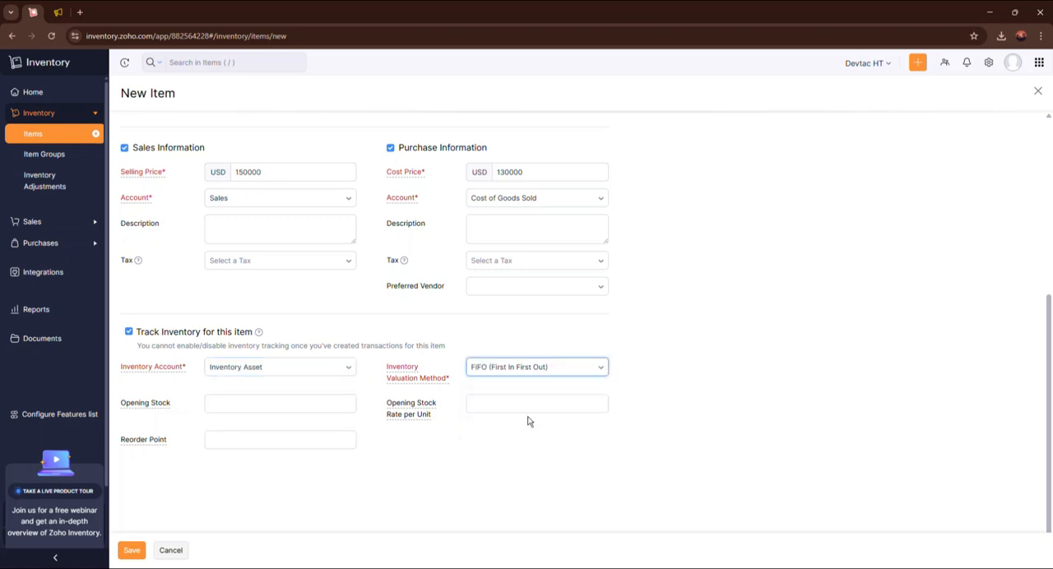
Set the opening stock to 150 with a rate per unit of 150000, and try to save the item.
left_click(292, 409)
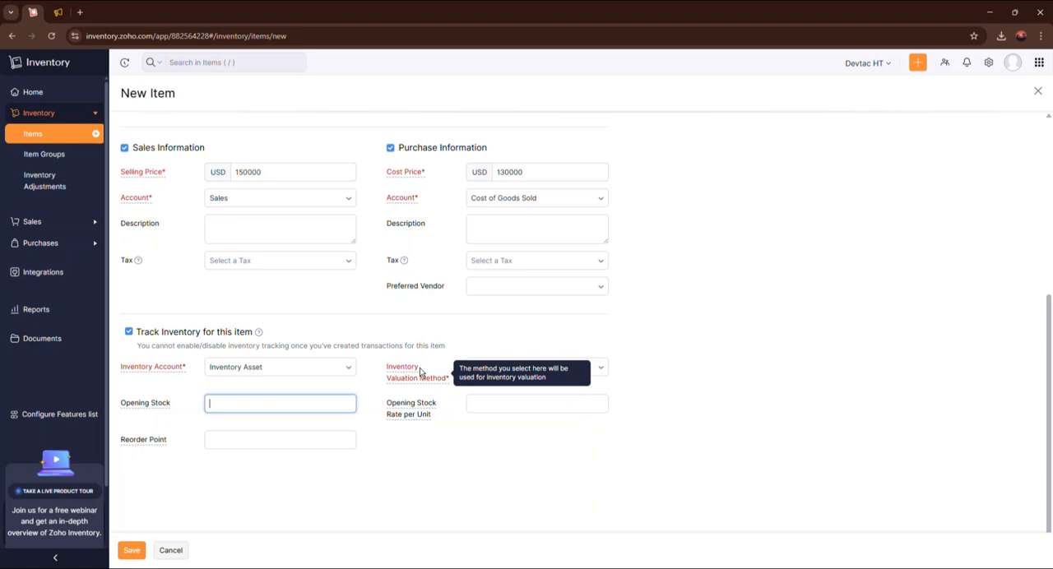
double_click(247, 173)
key("ctrl+c")
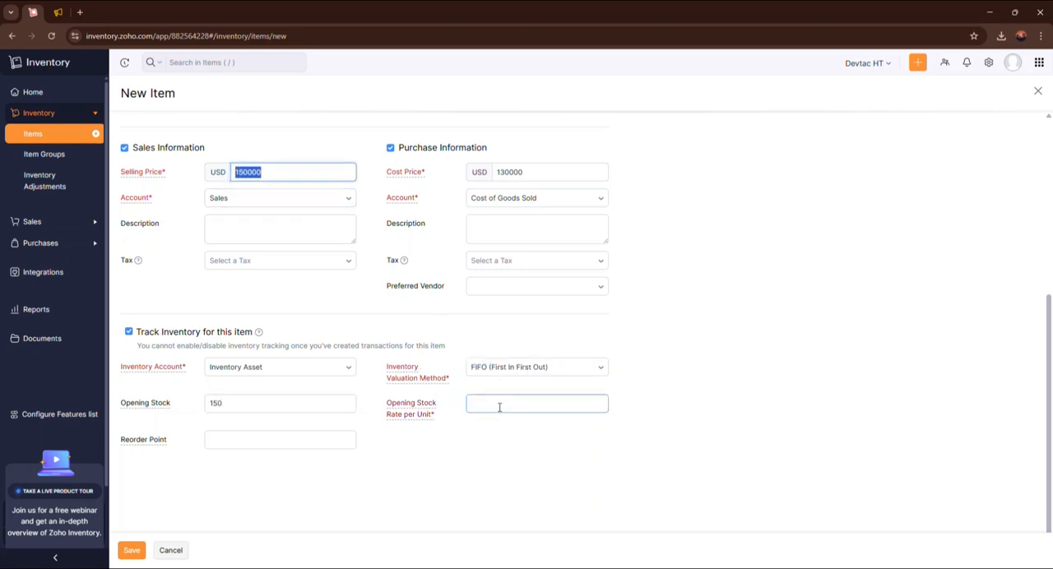
left_click(499, 407)
key("ctrl+v")
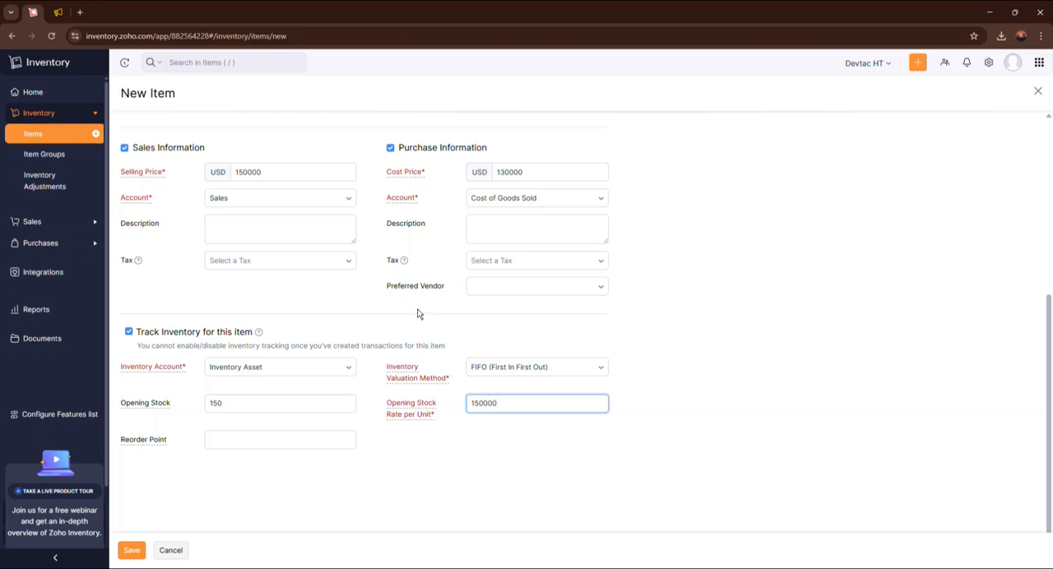
left_click(132, 551)
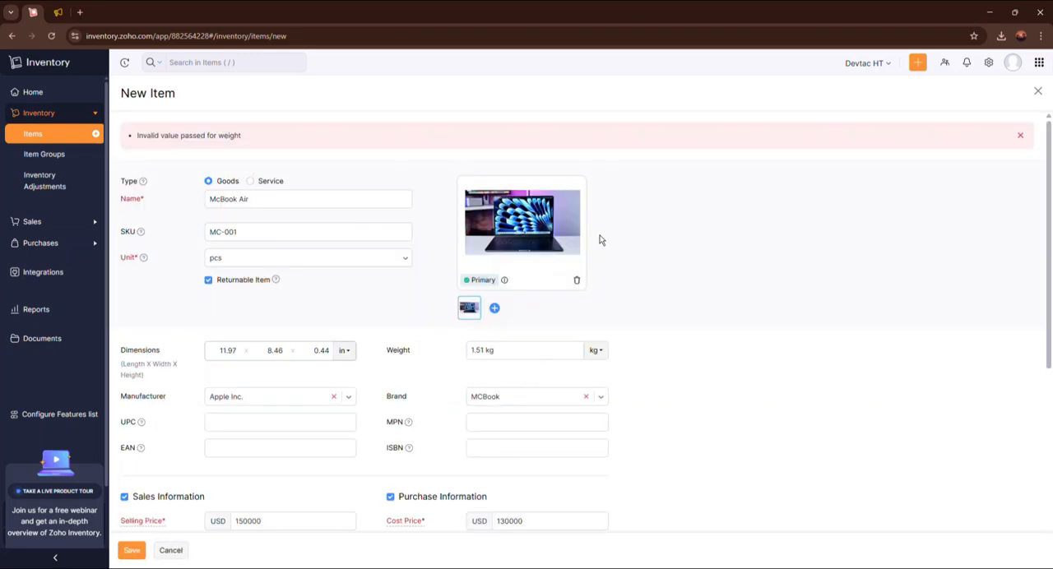
Change the item's weight to 1 kg and try to save the item again.
left_click(484, 294)
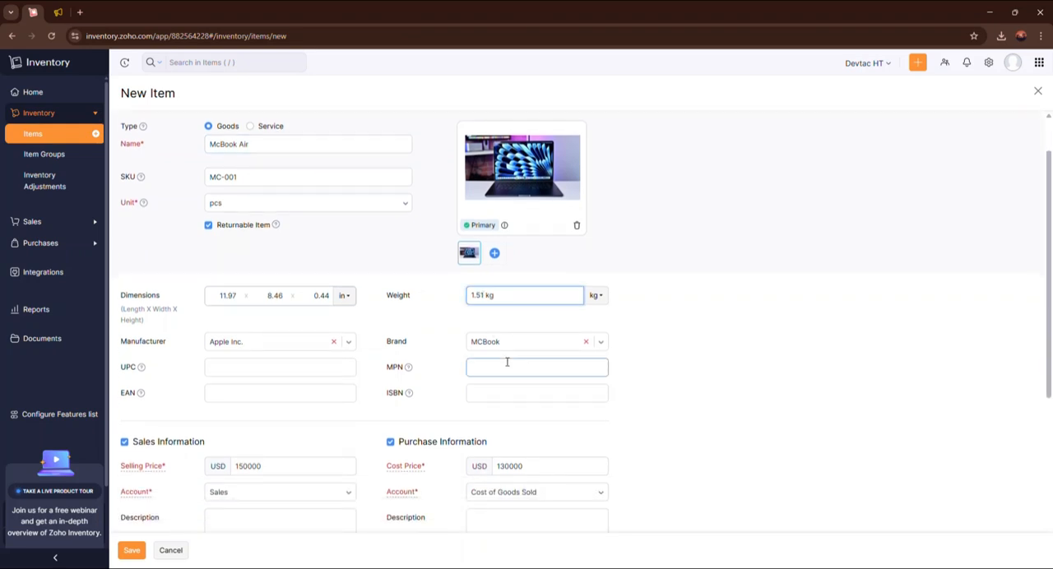
scroll(609, 299, "down", 4)
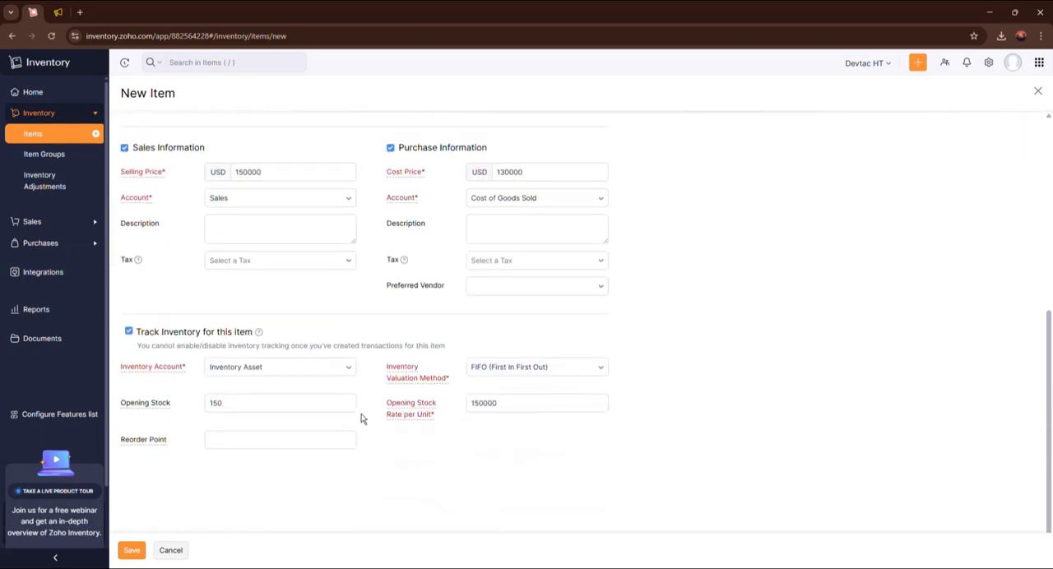
left_click(137, 550)
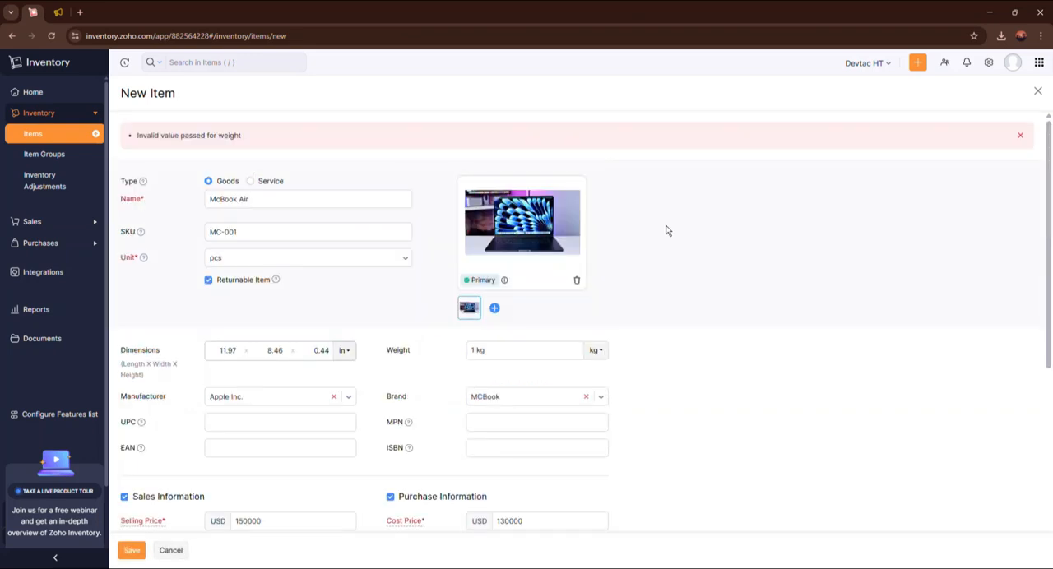
Set the item's weight to 1.51 without unit text in the value, and save the item.
left_click(499, 350)
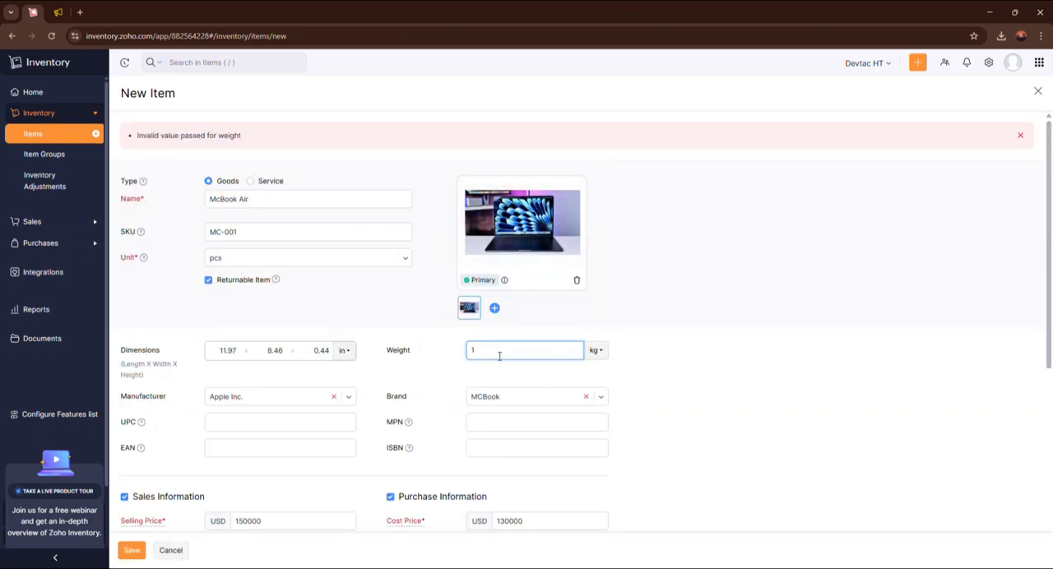
scroll(531, 325, "down", 5)
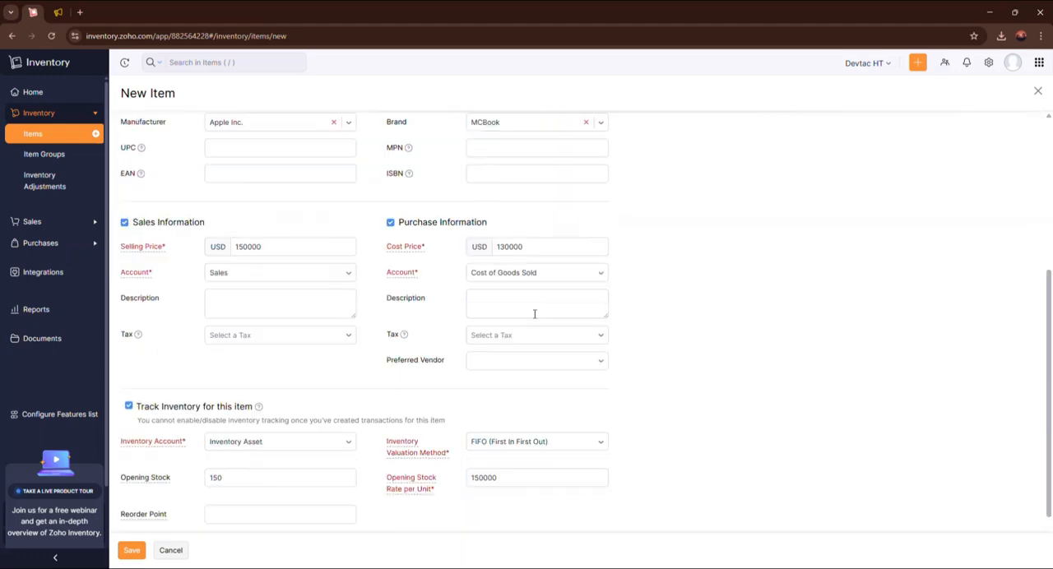
left_click(137, 550)
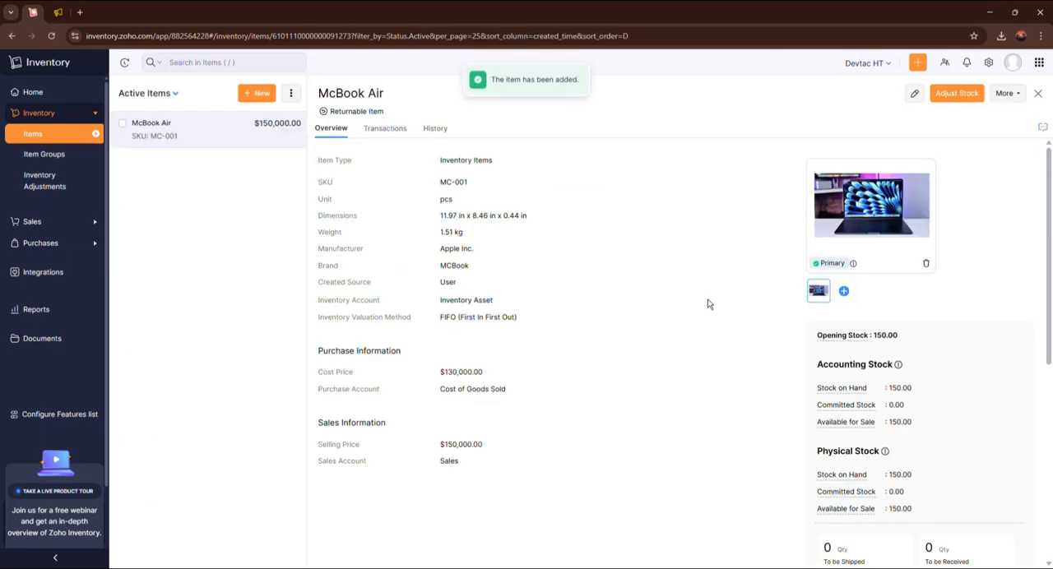
Review the McBook Air overview, including its purchase, sales and stock details.
scroll(717, 264, "down", 2)
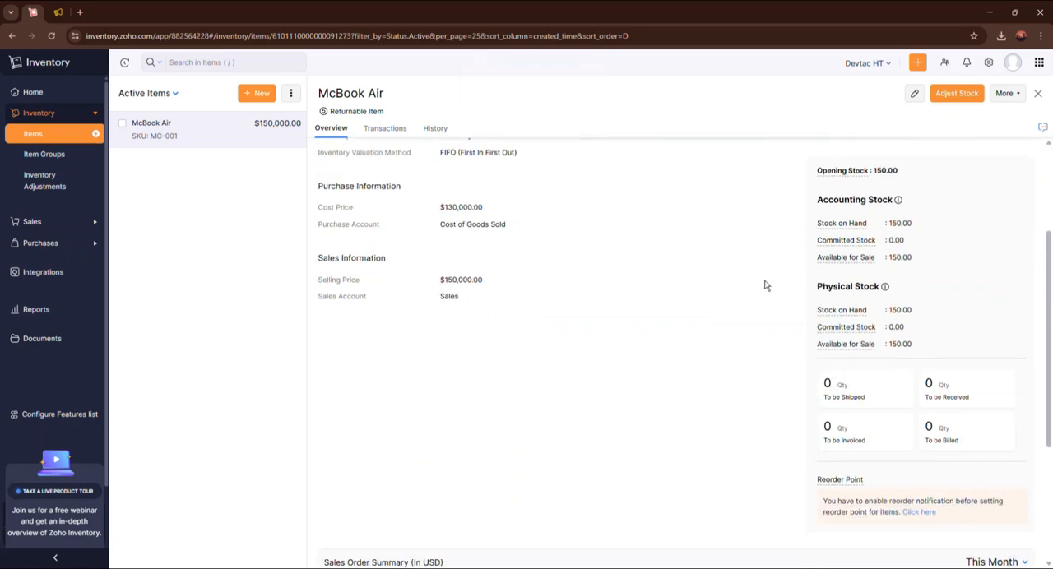
scroll(669, 383, "up", 2)
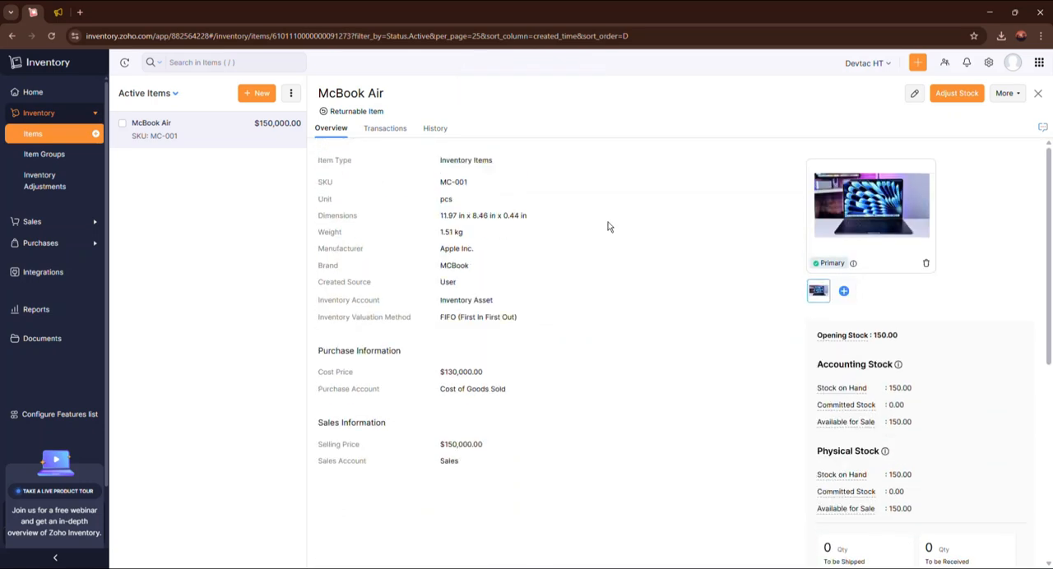
scroll(727, 287, "down", 1)
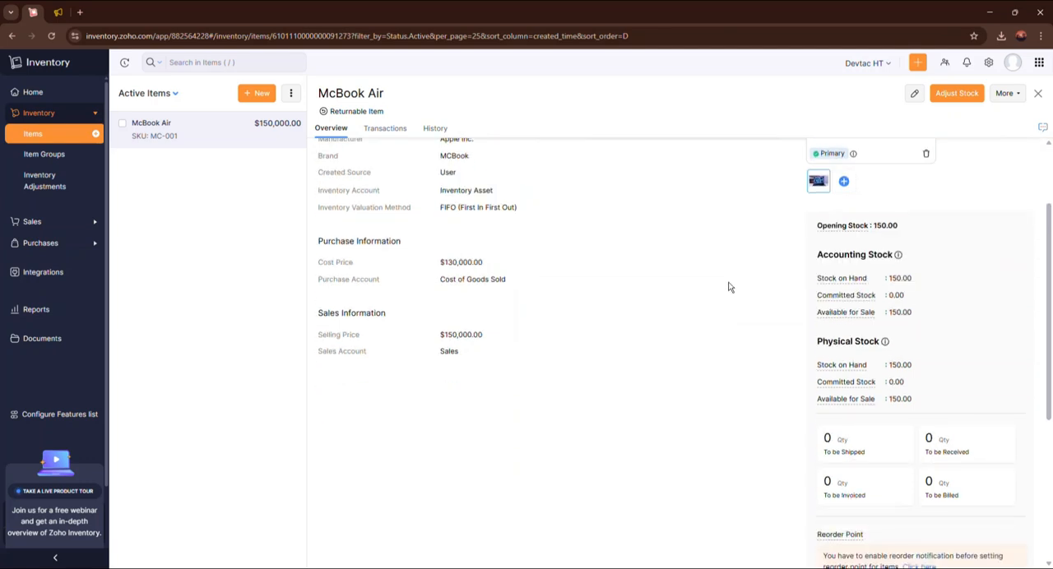
scroll(727, 287, "down", 1)
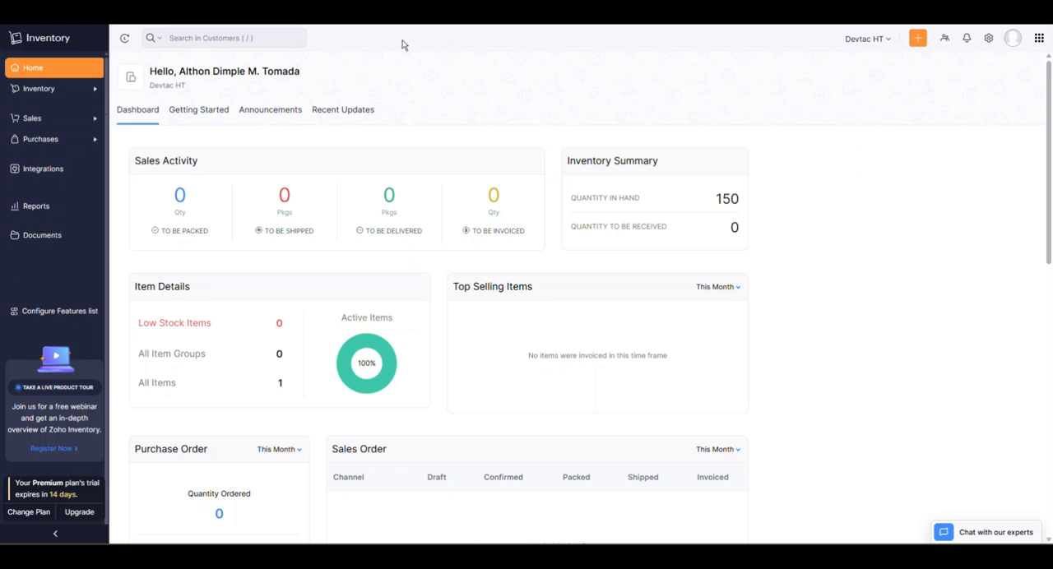
Start a new item group from the Item Groups section of the inventory.
left_click(68, 93)
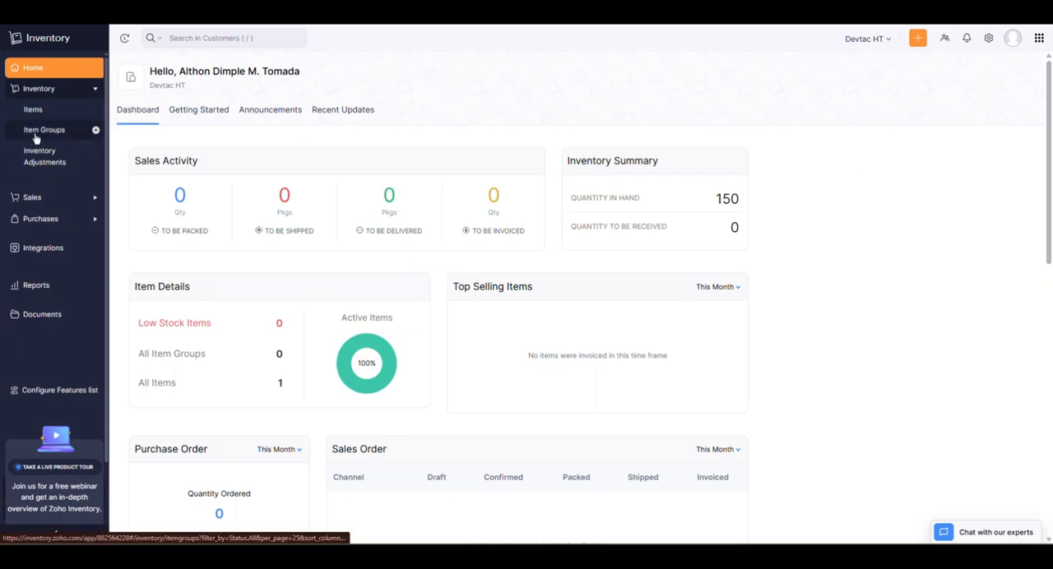
left_click(70, 138)
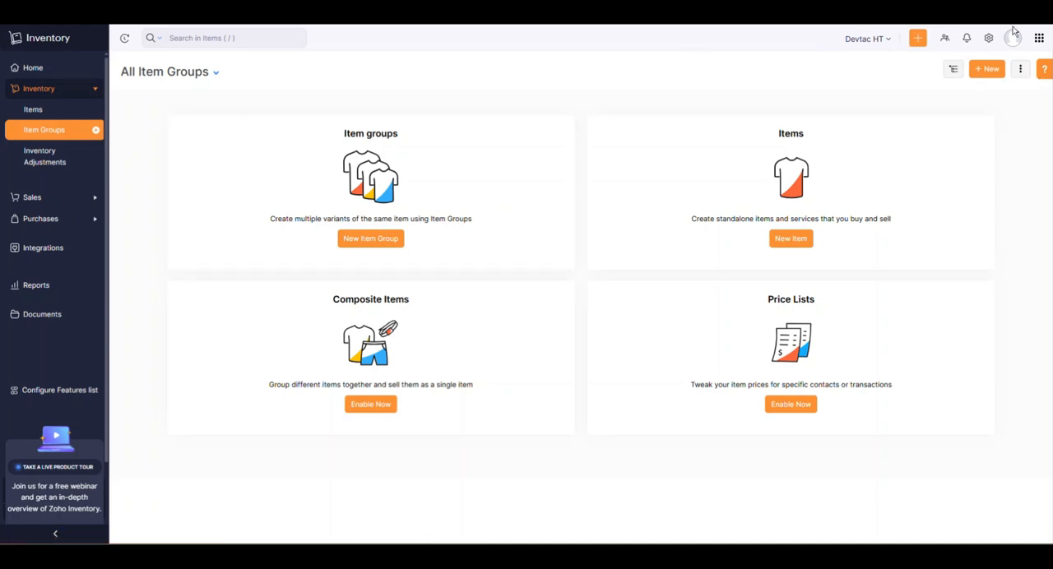
left_click(986, 70)
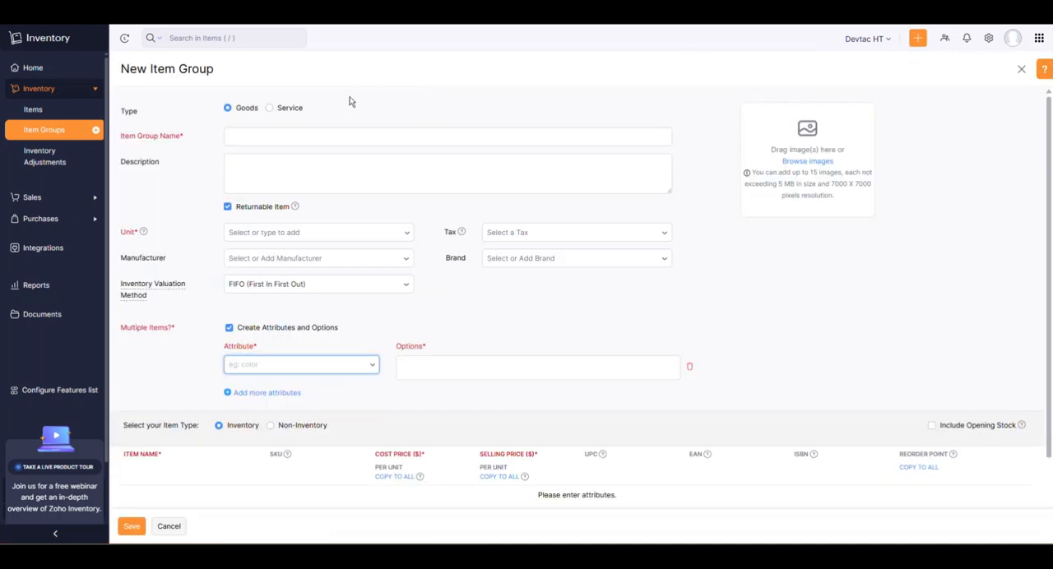
Name the item group Shoes and set its unit to pcs.
left_click(186, 135)
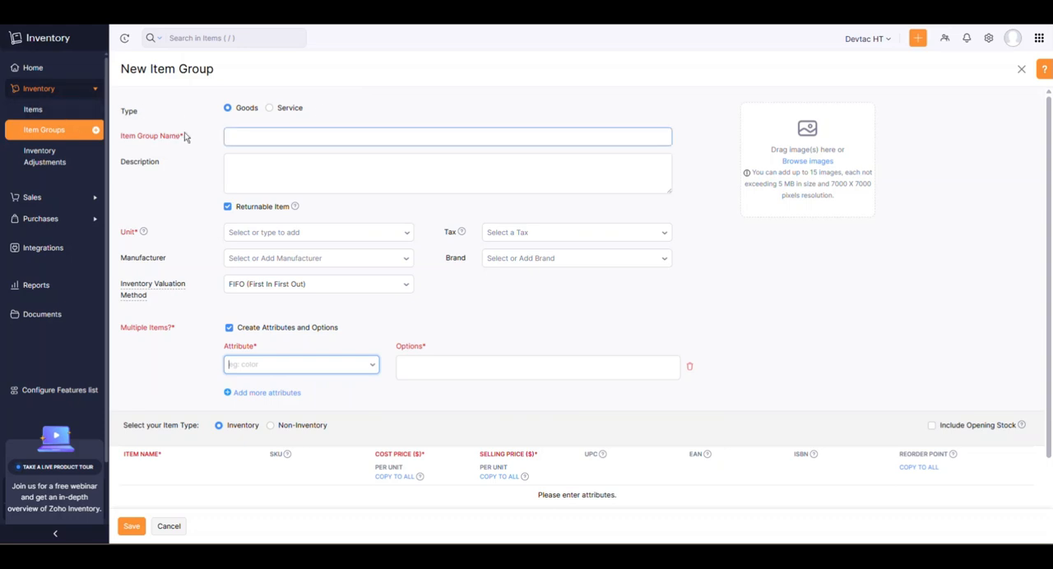
left_click(261, 137)
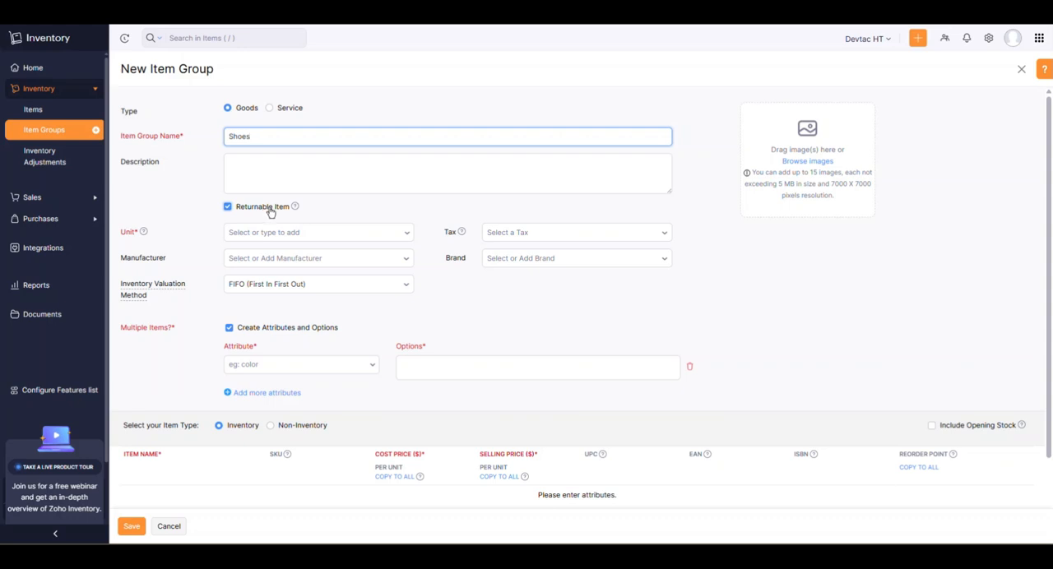
scroll(311, 208, "down", 1)
left_click(305, 186)
type("pcs")
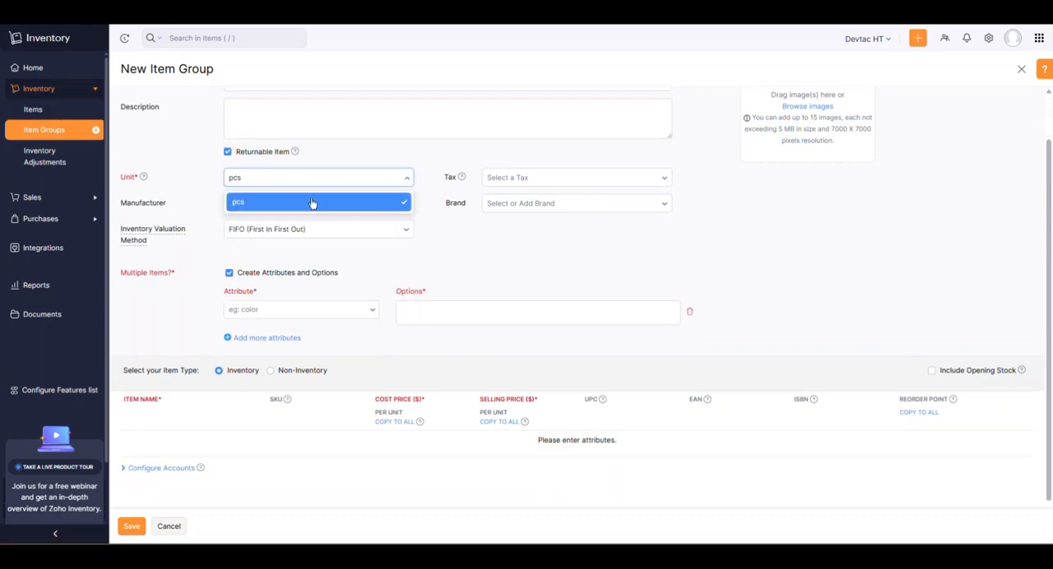
left_click(320, 204)
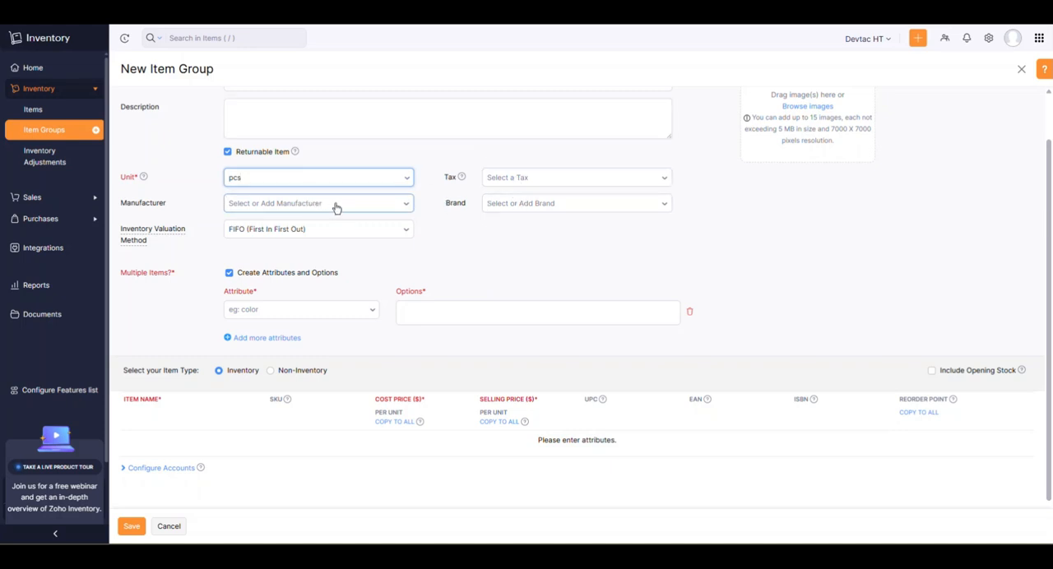
Create the manufacturer SHoe Inc. and assign it to the item group.
scroll(440, 230, "up", 1)
scroll(427, 209, "down", 1)
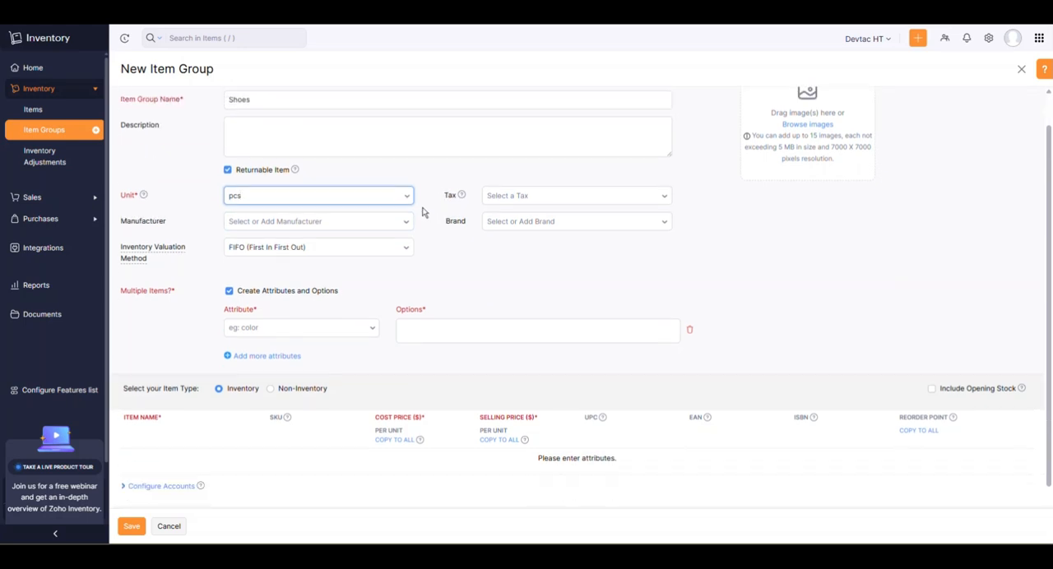
left_click(397, 205)
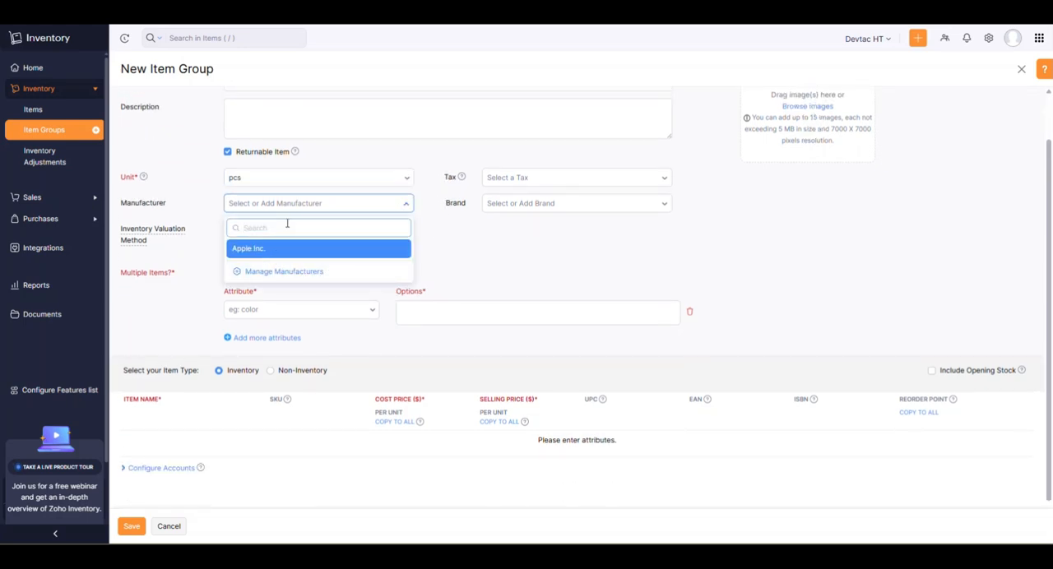
left_click(274, 272)
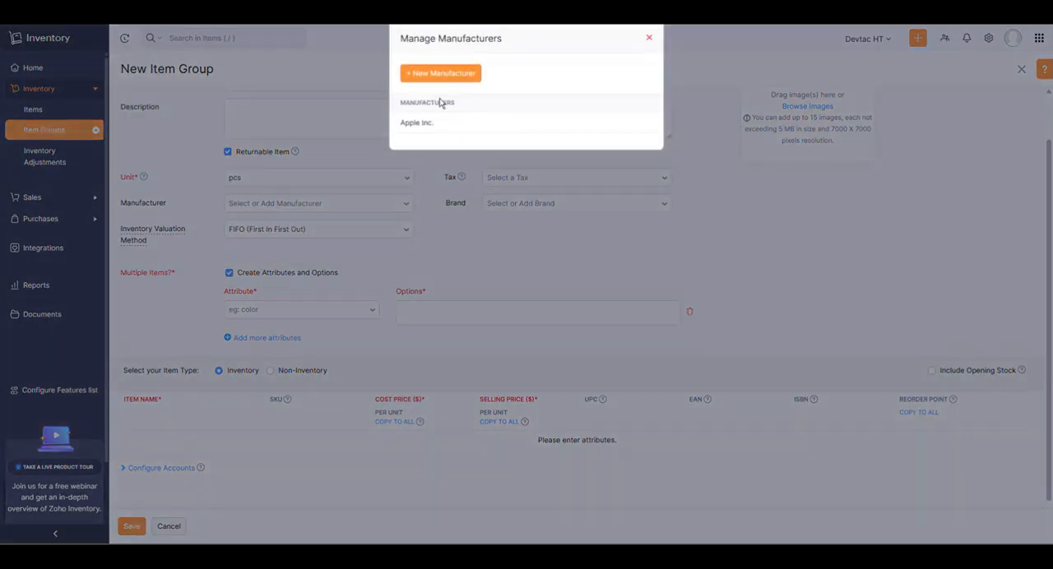
left_click(437, 76)
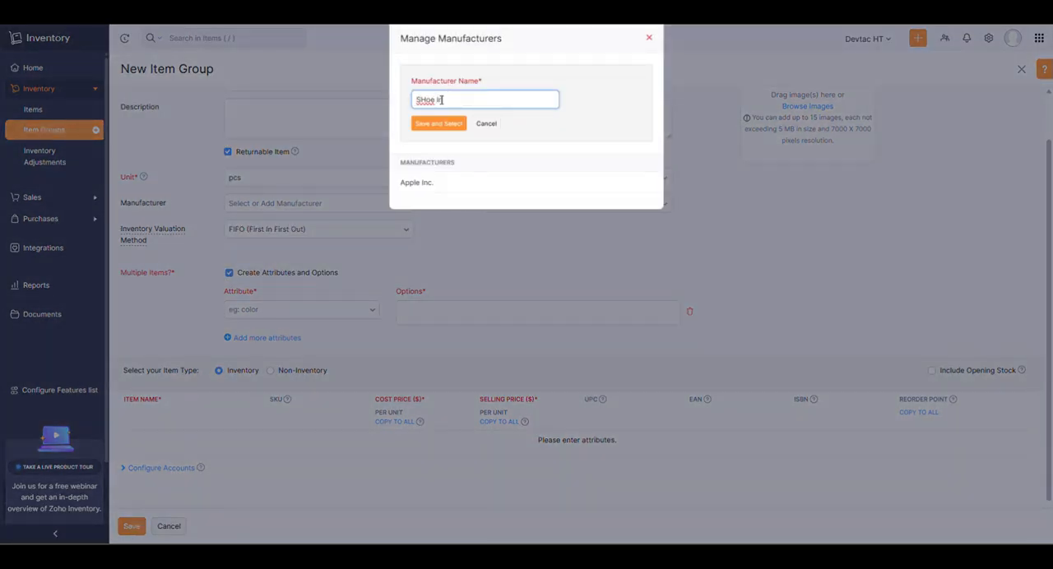
left_click(440, 123)
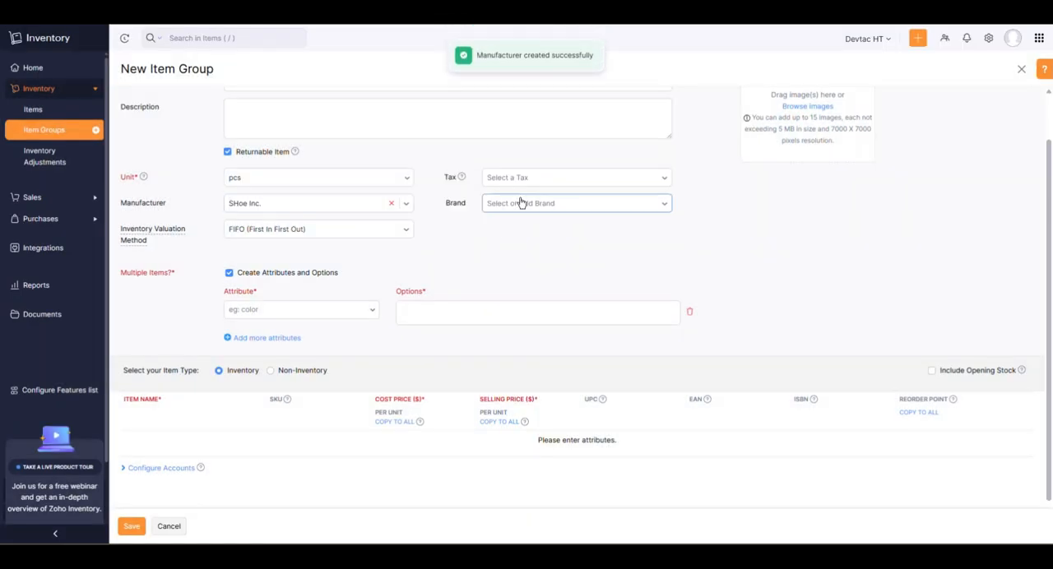
Create the brand Shoe X and assign it to the item group.
left_click(521, 203)
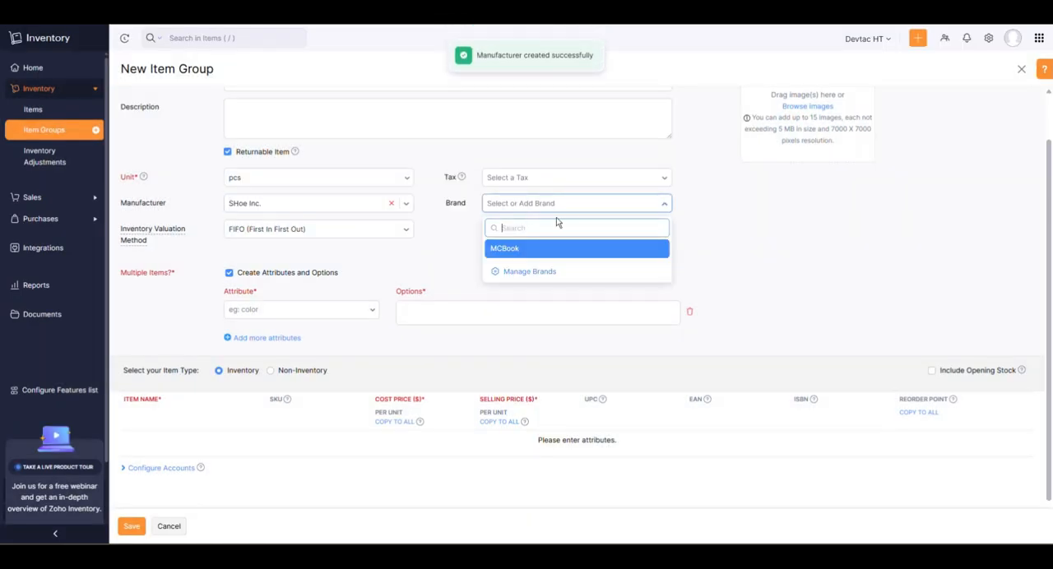
left_click(527, 274)
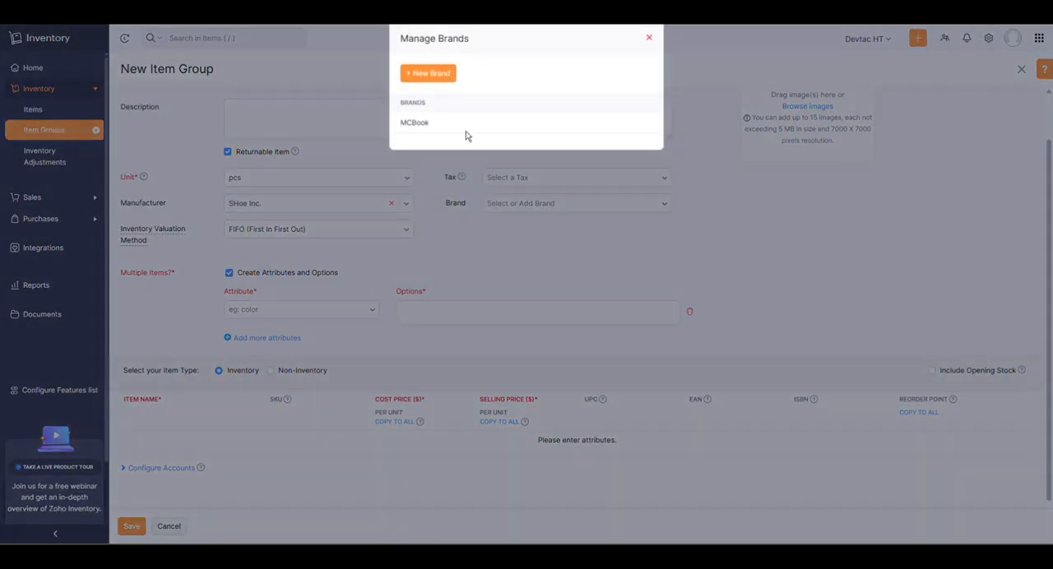
left_click(439, 78)
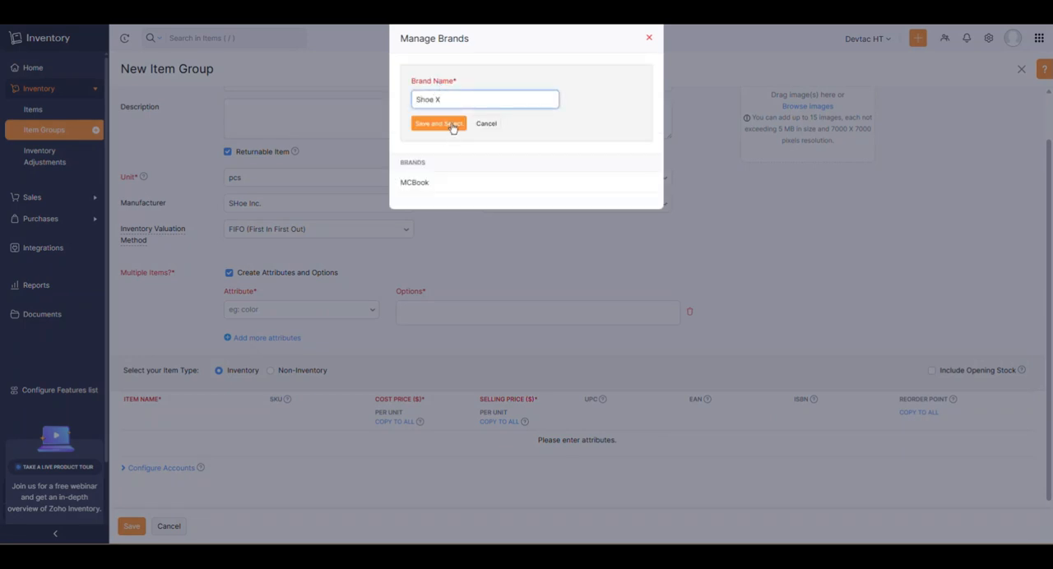
left_click(451, 124)
Add a Color attribute to the item group with the options Black, White and Green.
scroll(289, 195, "down", 1)
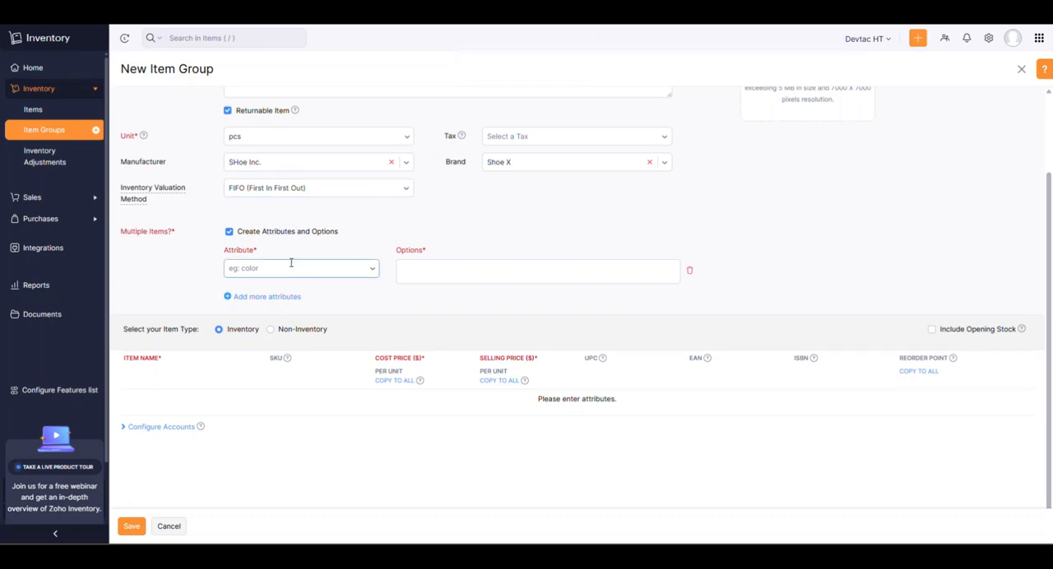
left_click(302, 269)
type("Color")
left_click(522, 272)
type("B")
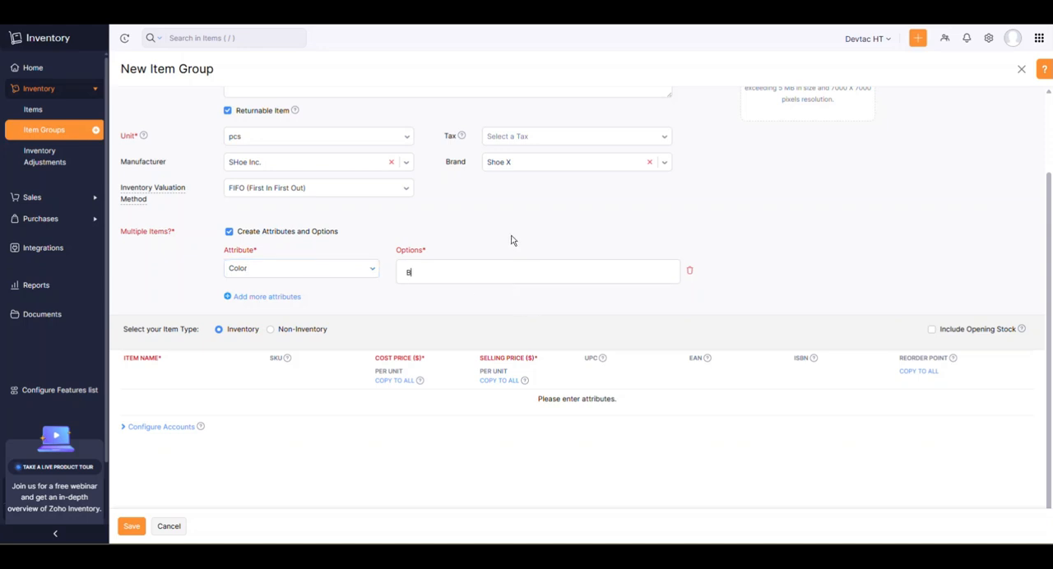
type("lack")
key("Return")
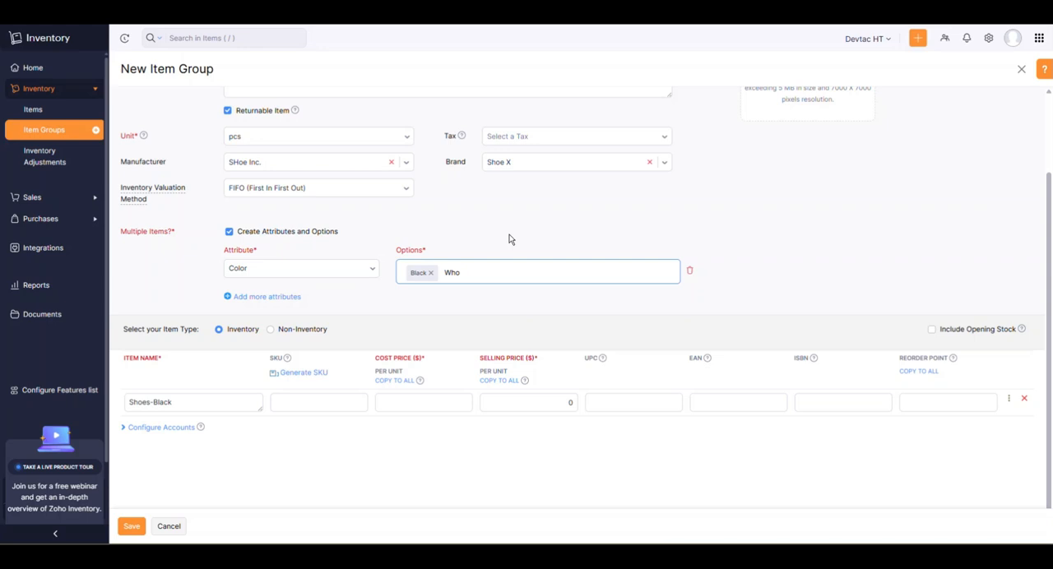
key("Return")
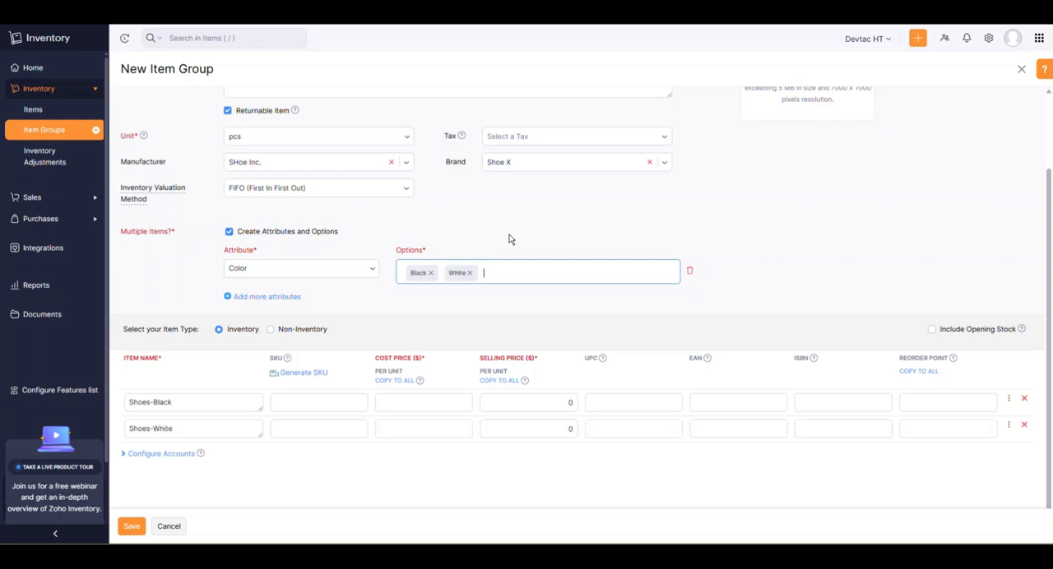
type("Green")
key("Return")
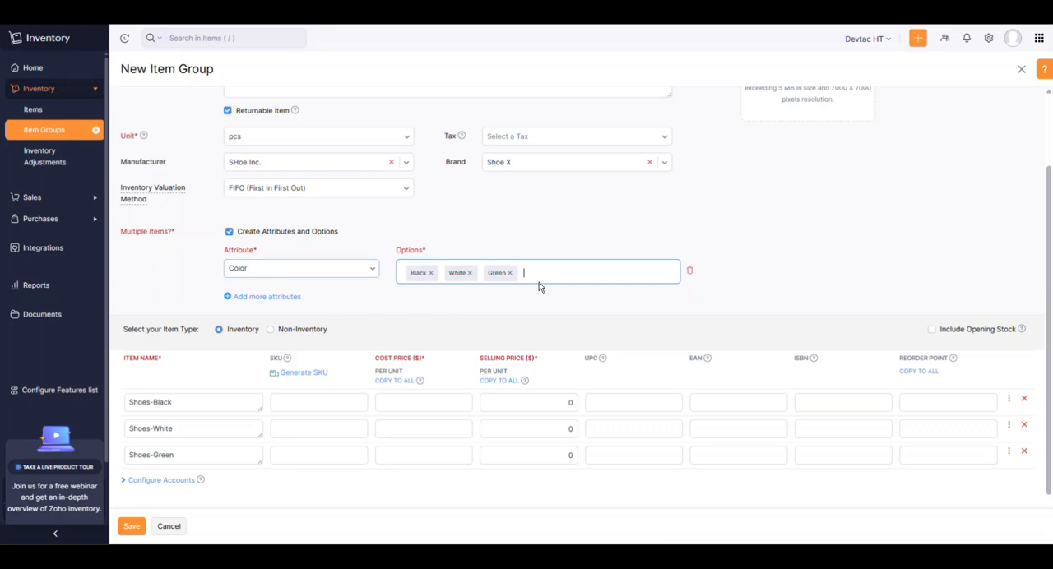
scroll(397, 272, "down", 1)
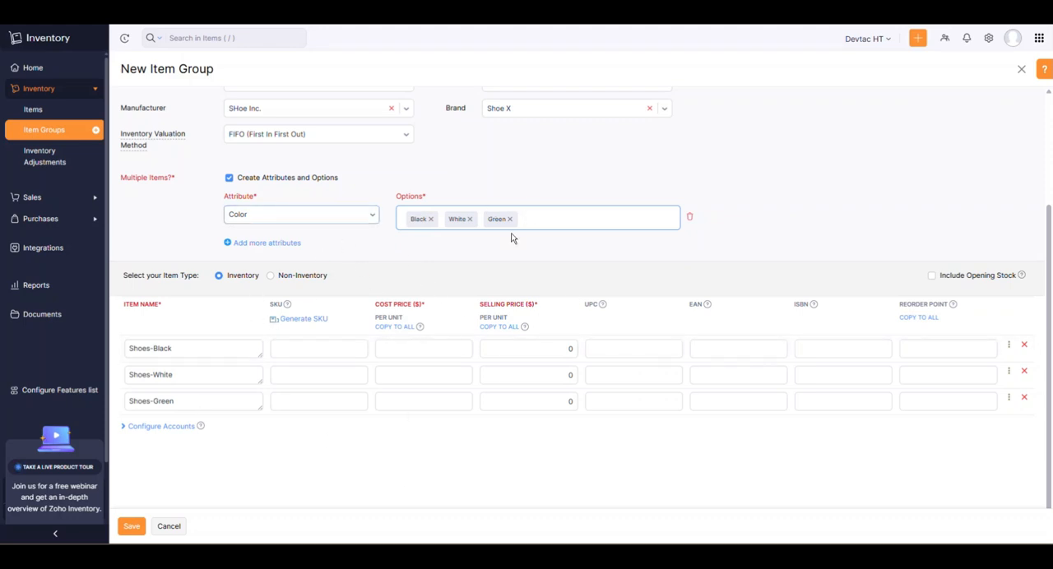
Add a Size attribute to the item group with the options sm, md and lg.
left_click(265, 243)
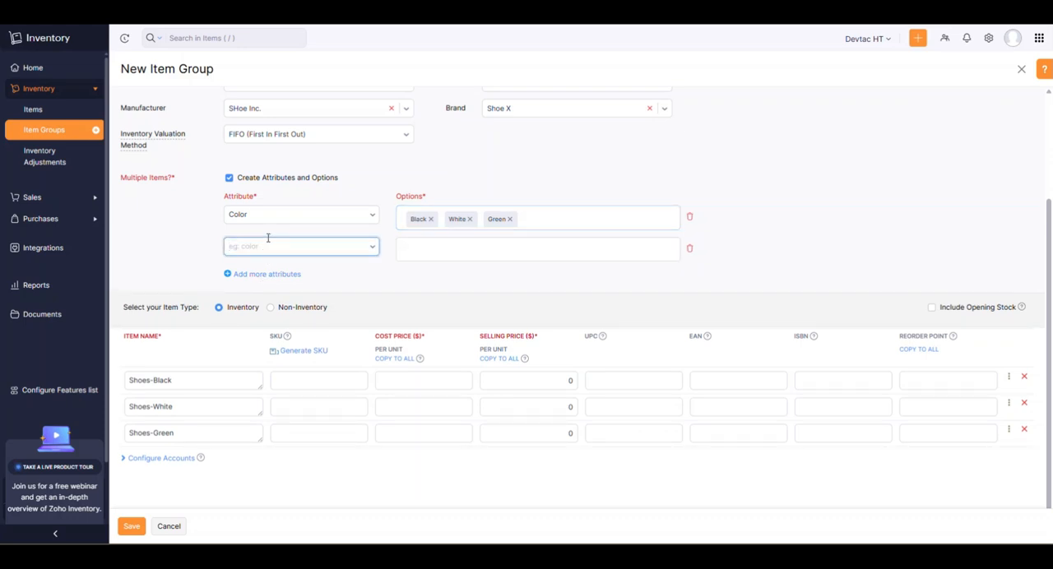
type("Size")
key("Return")
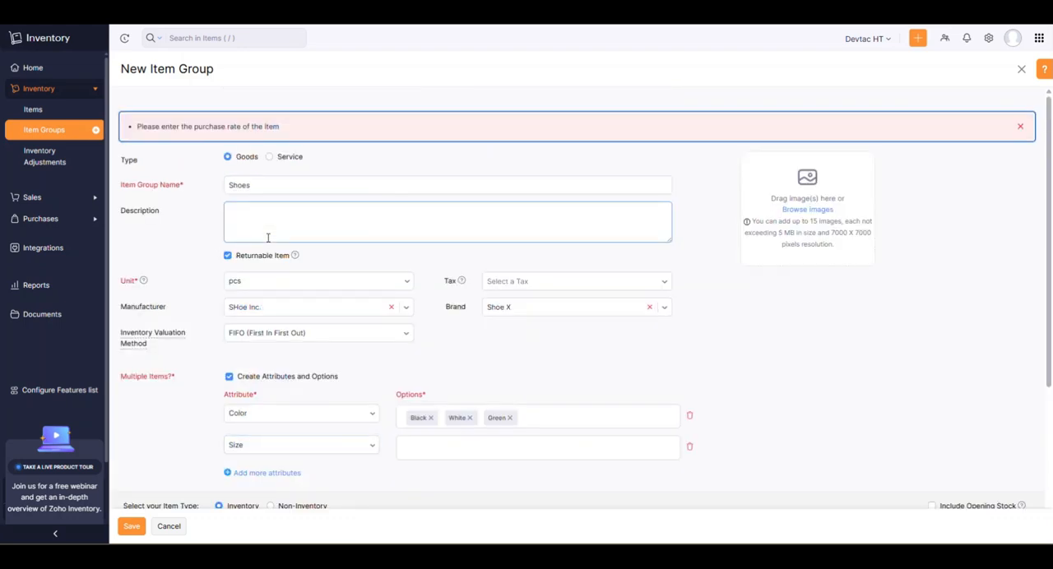
scroll(403, 416, "down", 2)
left_click(435, 336)
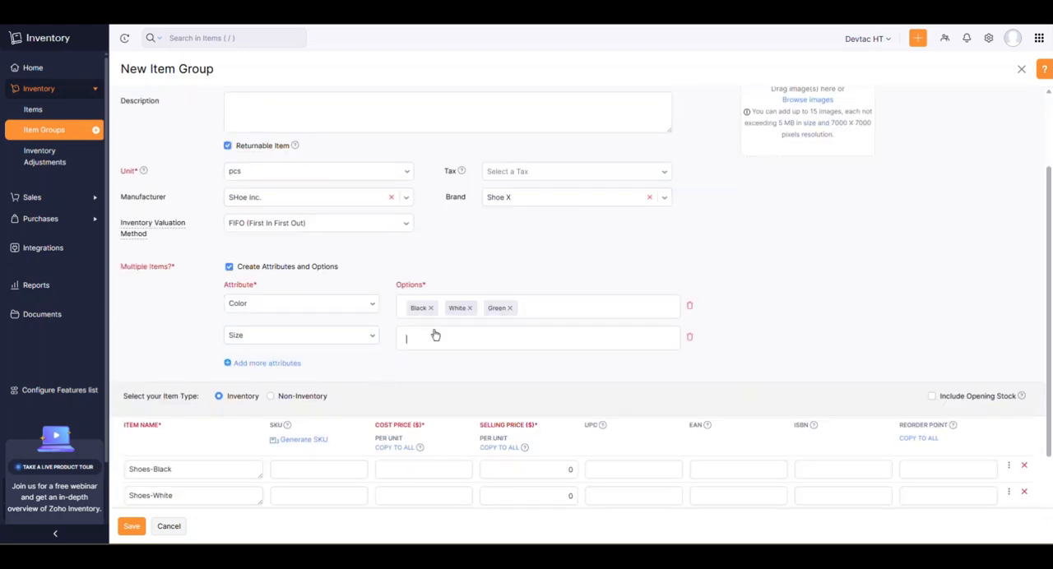
type("sm")
key("Return")
type("md")
key("Return")
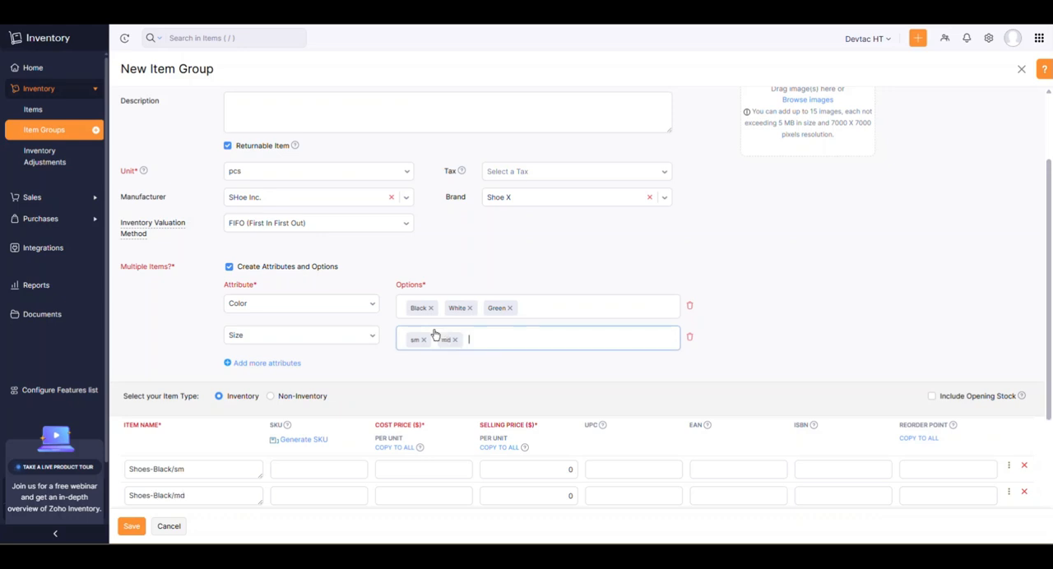
type("lg")
key("Return")
Generate uppercase, hyphen-separated SKUs for all Shoes variants from the first three letters of the item group name, color and size.
scroll(370, 288, "down", 2)
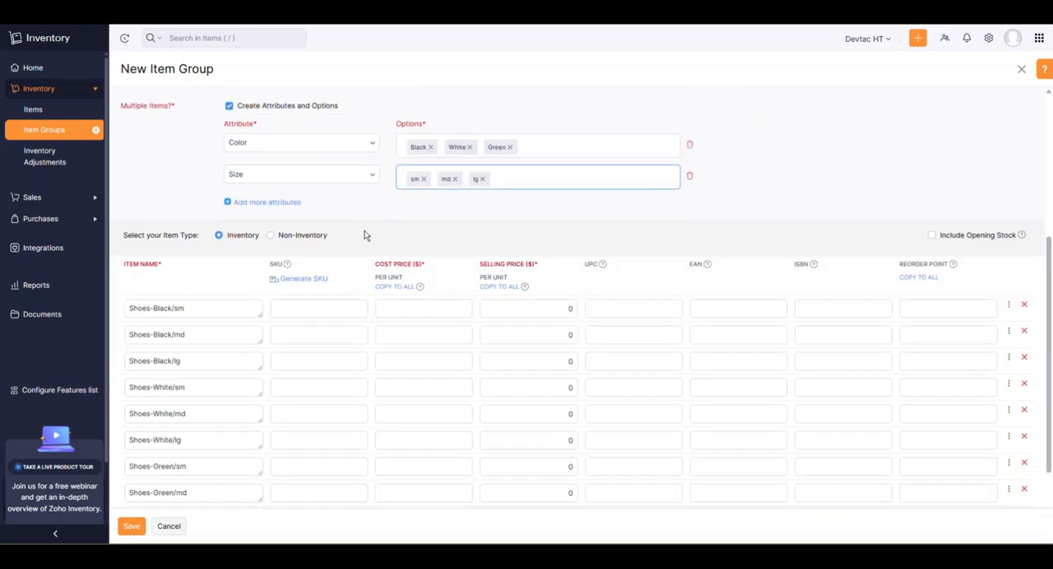
scroll(299, 275, "down", 2)
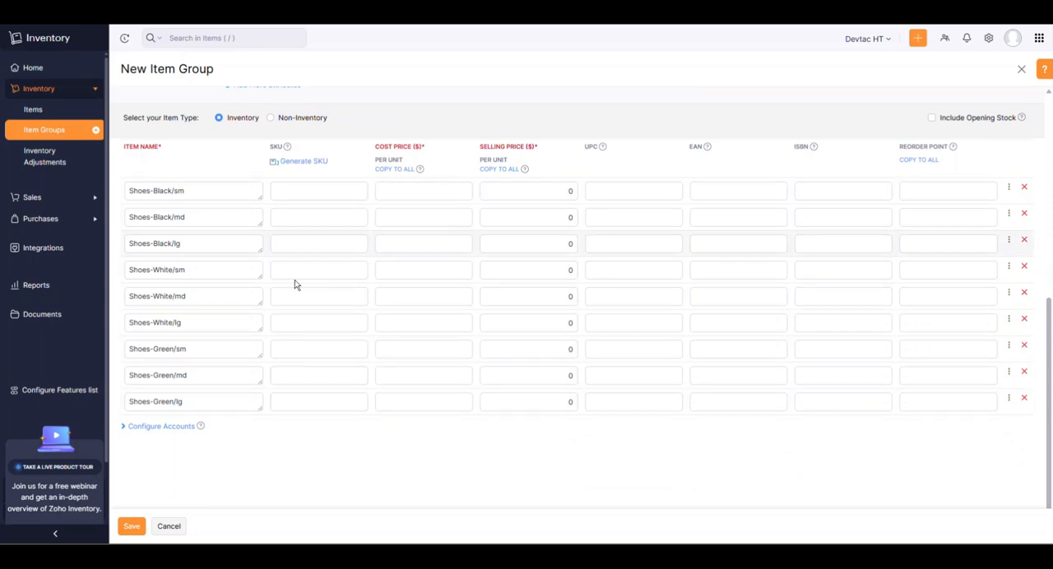
scroll(376, 336, "up", 4)
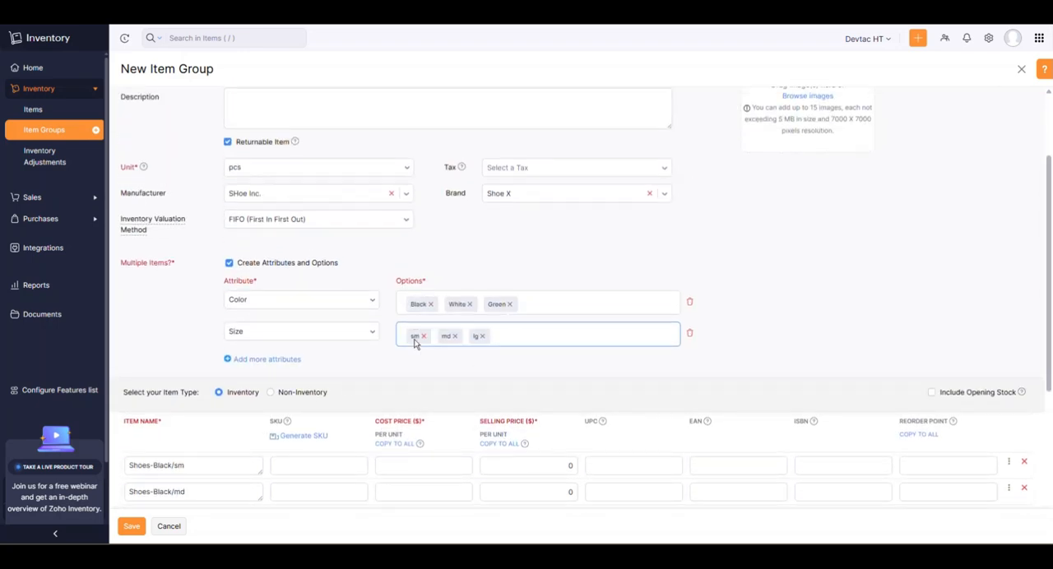
scroll(415, 344, "down", 2)
scroll(353, 231, "down", 2)
scroll(362, 218, "up", 2)
scroll(365, 216, "down", 2)
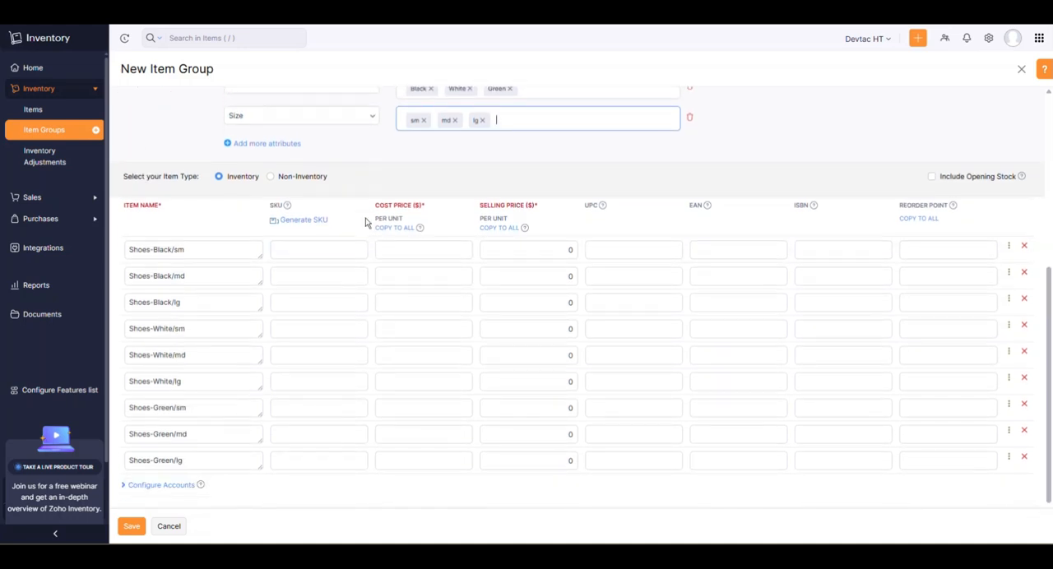
scroll(365, 221, "down", 2)
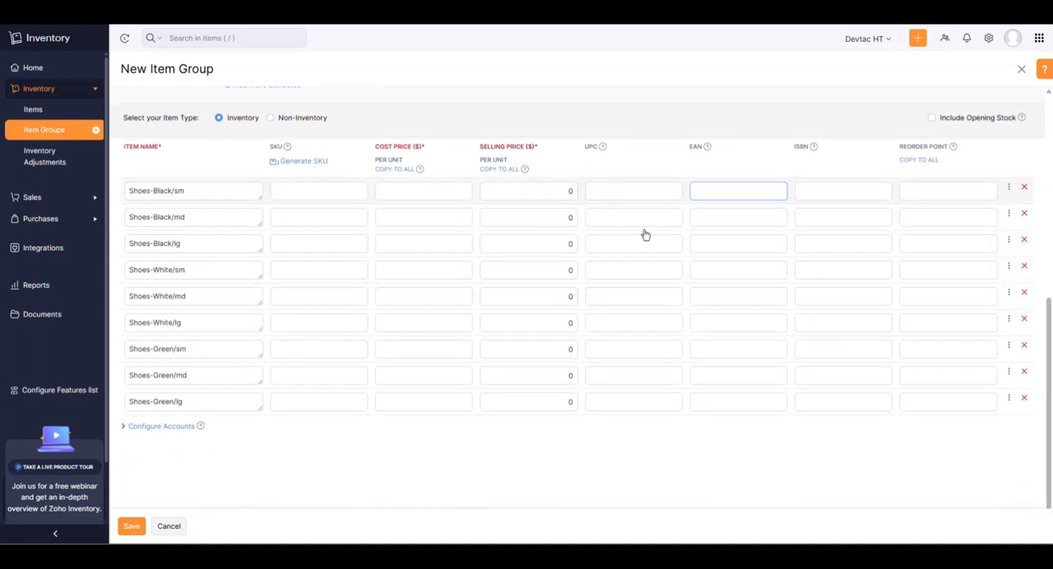
left_click(306, 162)
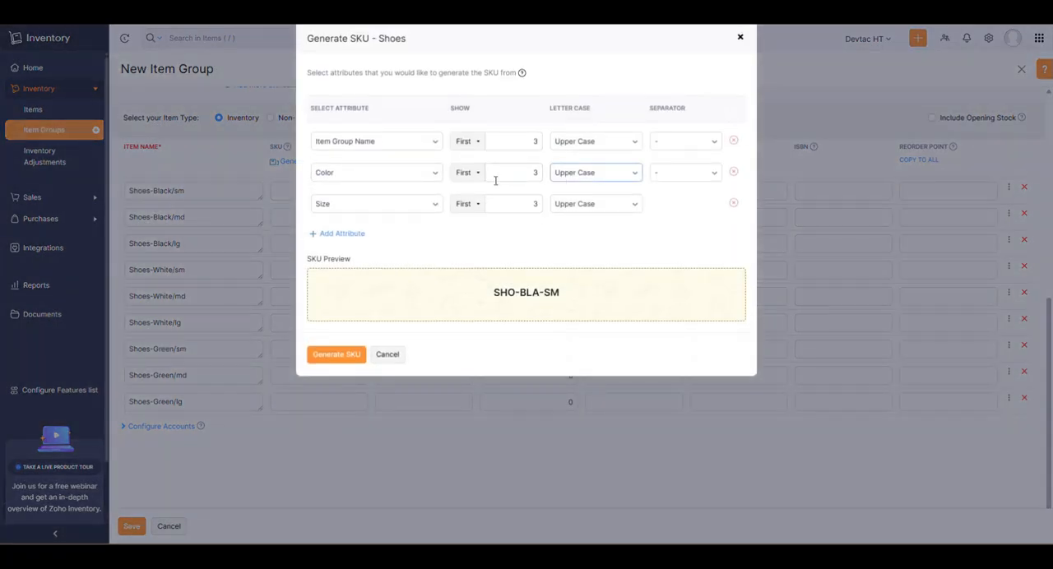
left_click(332, 360)
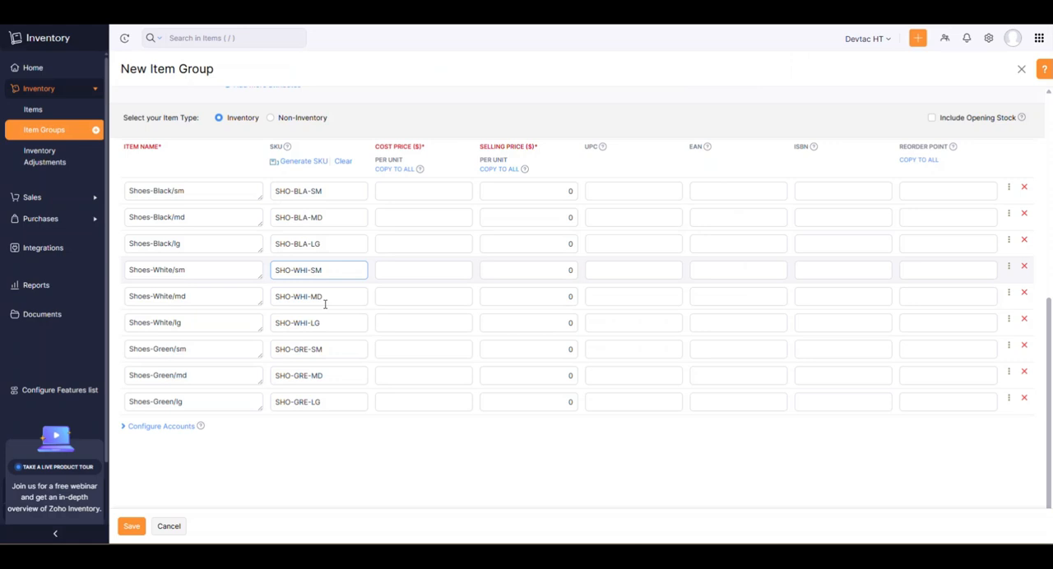
Set the cost price to 8900 and the selling price to 9000 for all Shoes variants.
left_click(417, 194)
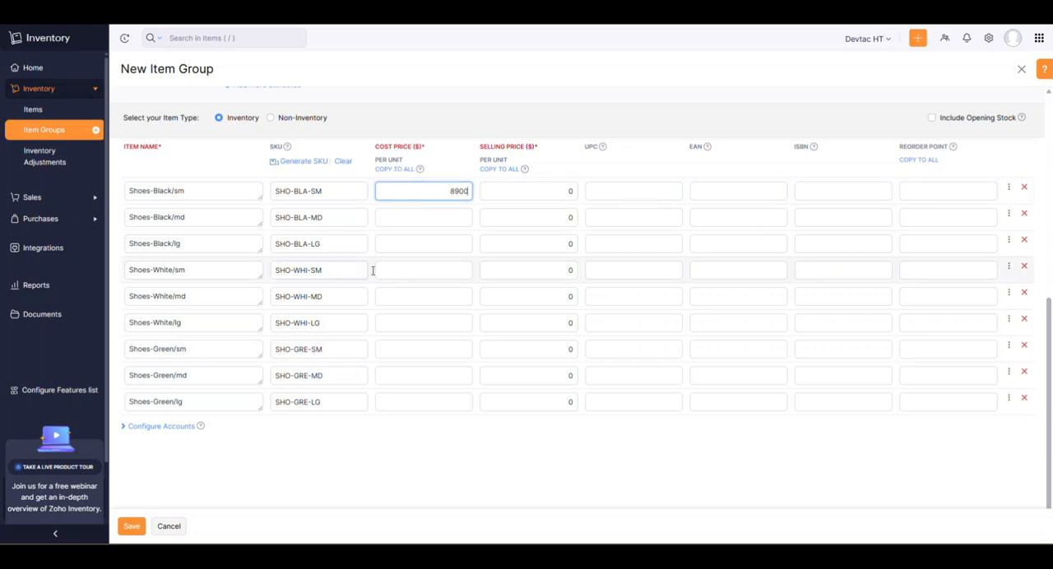
left_click(403, 171)
left_click(522, 189)
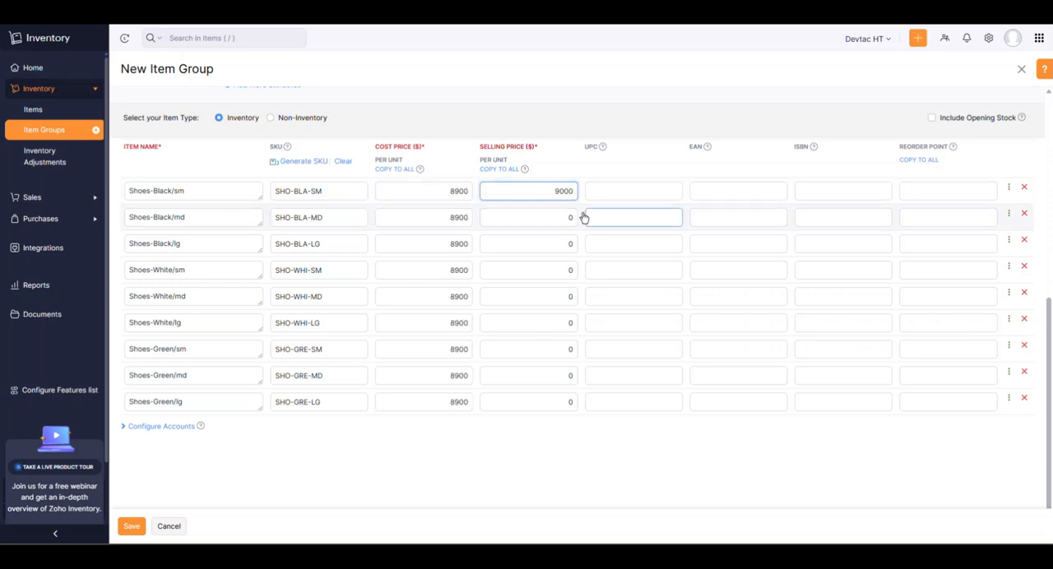
left_click(493, 169)
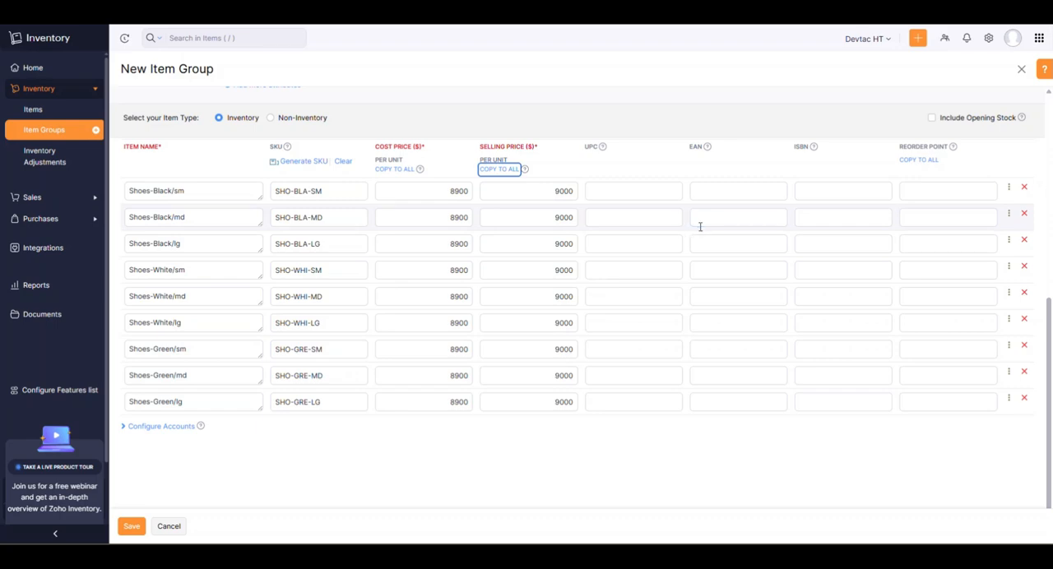
Review the Shoes item group's details and variants, and save the item group.
scroll(842, 219, "up", 4)
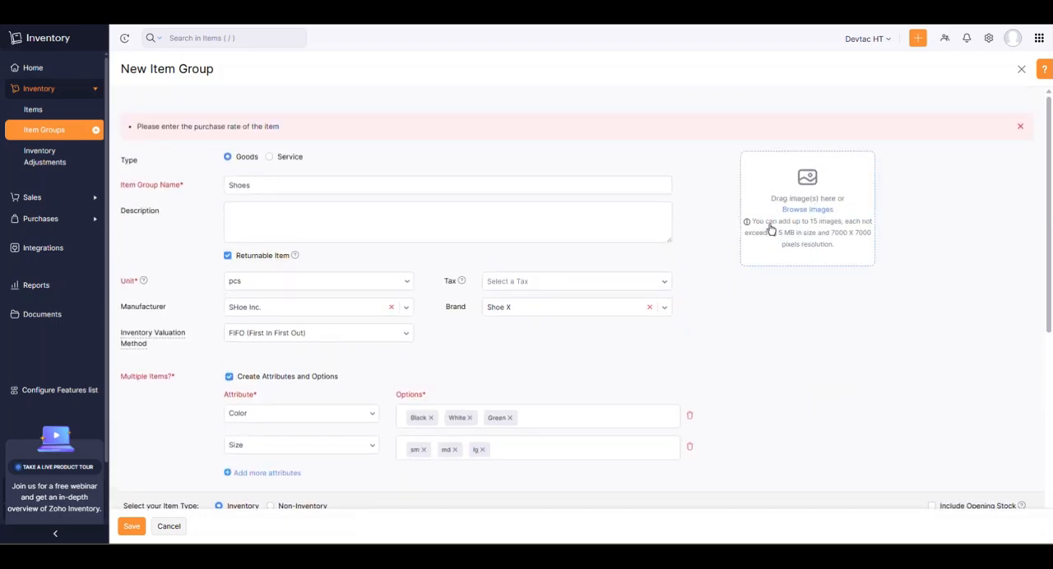
scroll(666, 233, "down", 2)
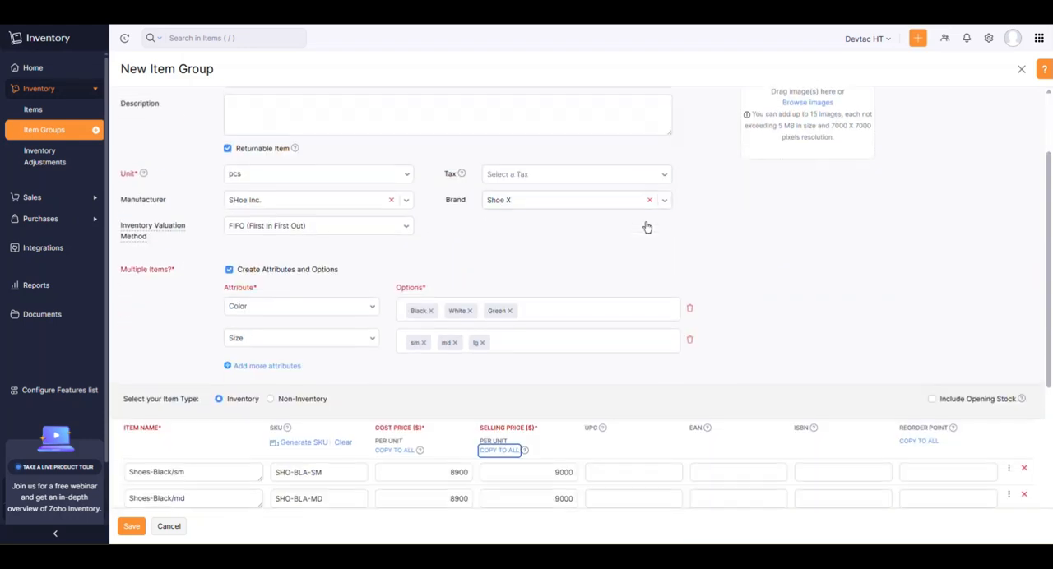
scroll(688, 231, "down", 5)
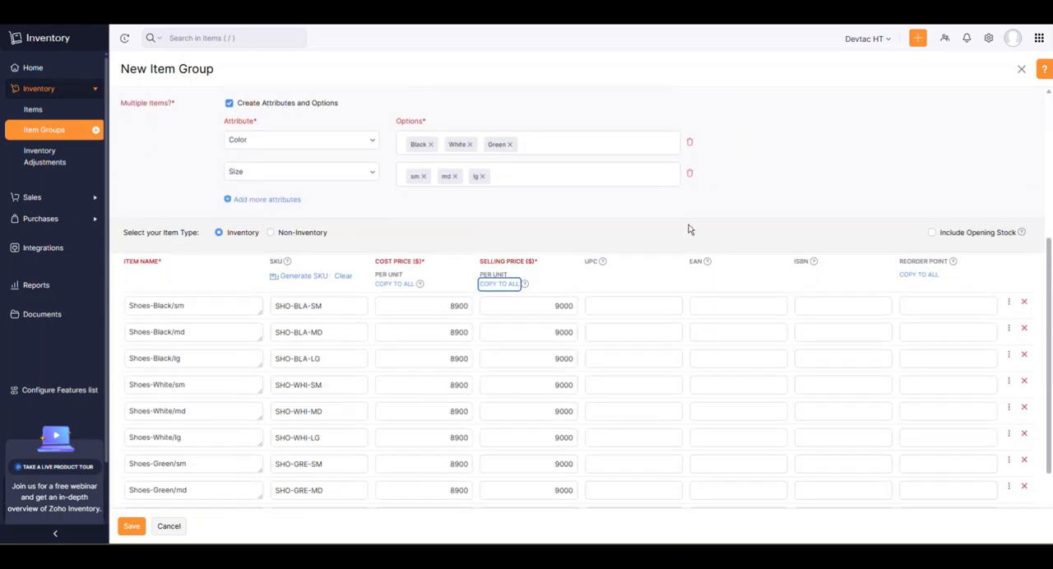
left_click(136, 526)
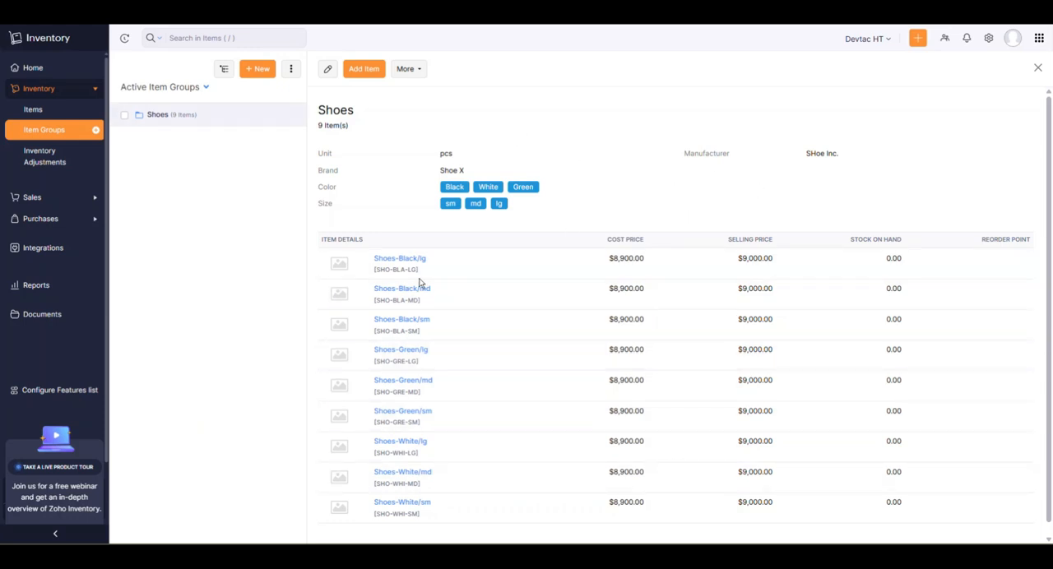
scroll(520, 426, "down", 1)
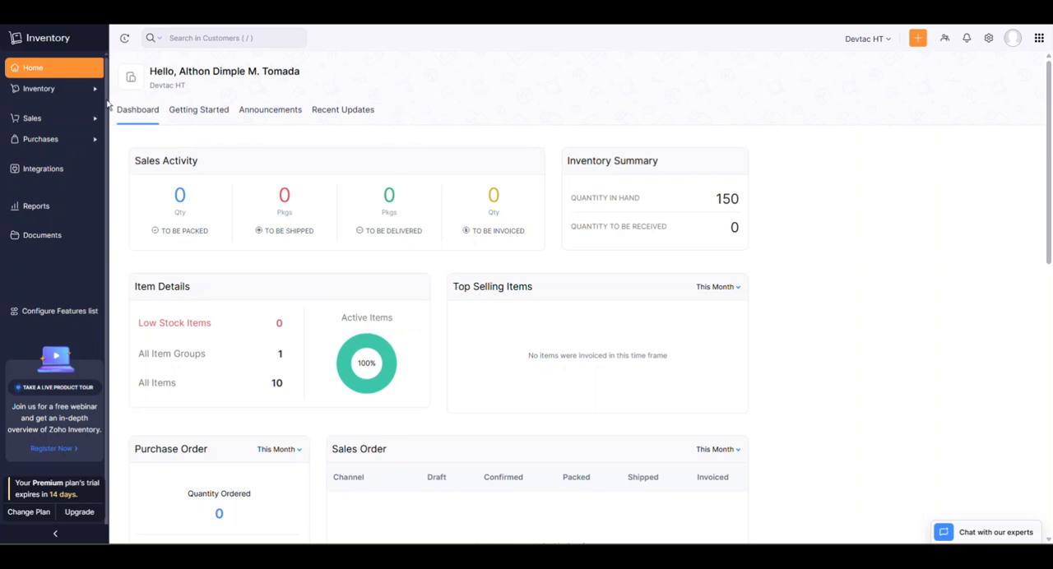
Enable Composite Items in the item settings and save the preferences.
left_click(56, 92)
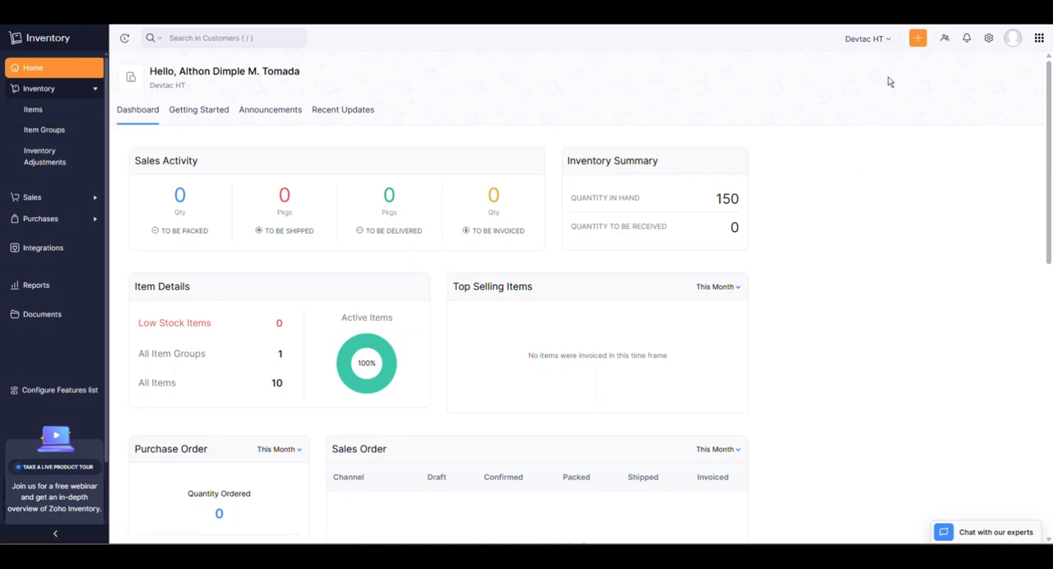
left_click(990, 39)
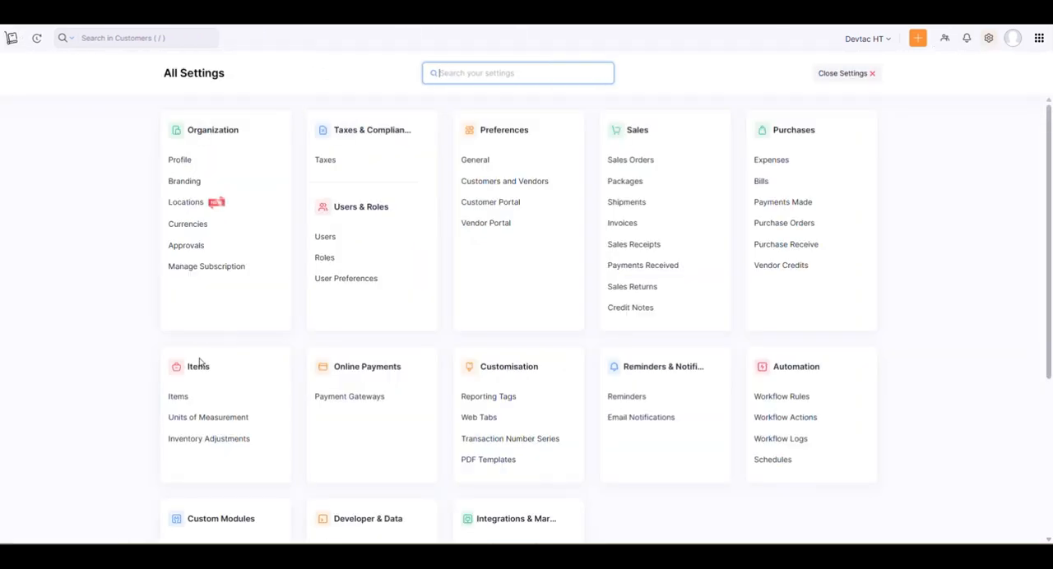
left_click(180, 398)
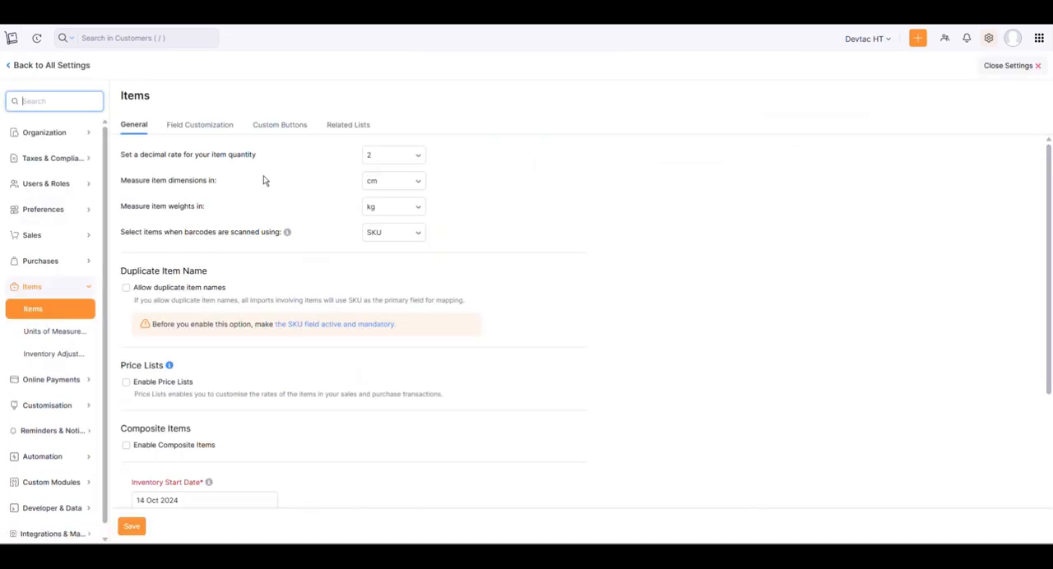
scroll(265, 183, "down", 1)
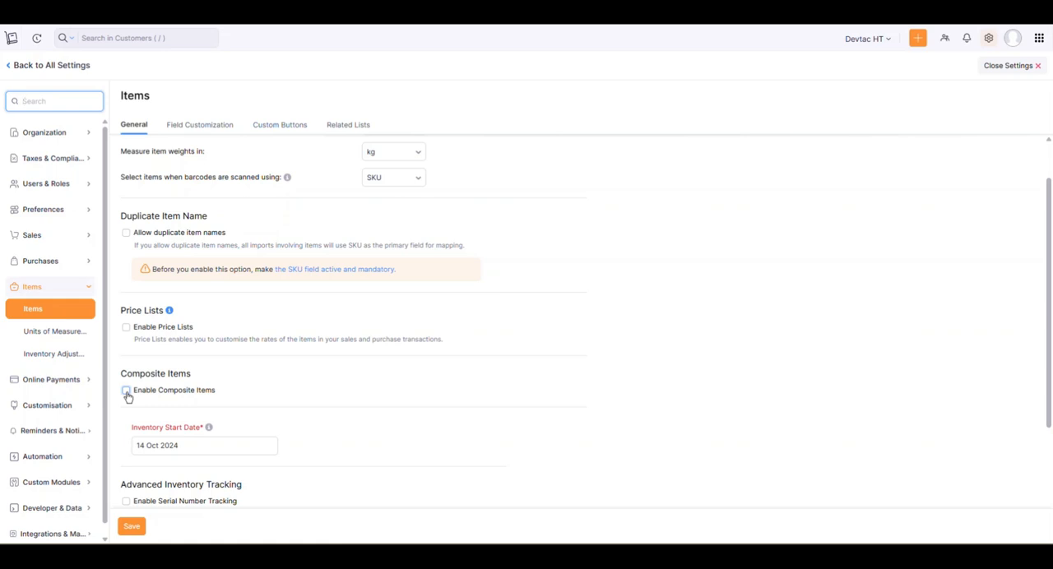
left_click(127, 392)
left_click(133, 530)
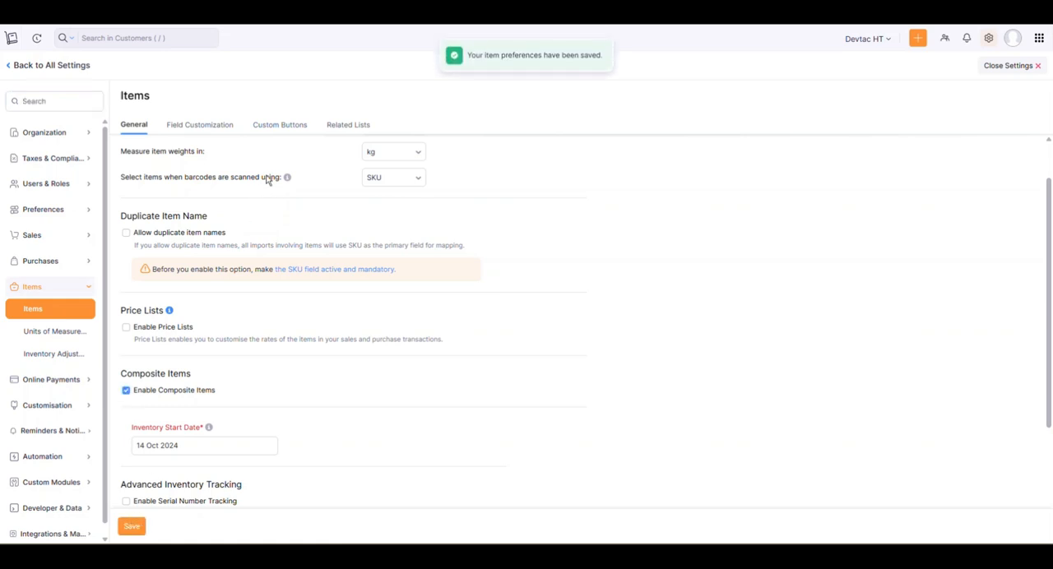
Leave the settings and open the Composite Items list.
left_click(12, 39)
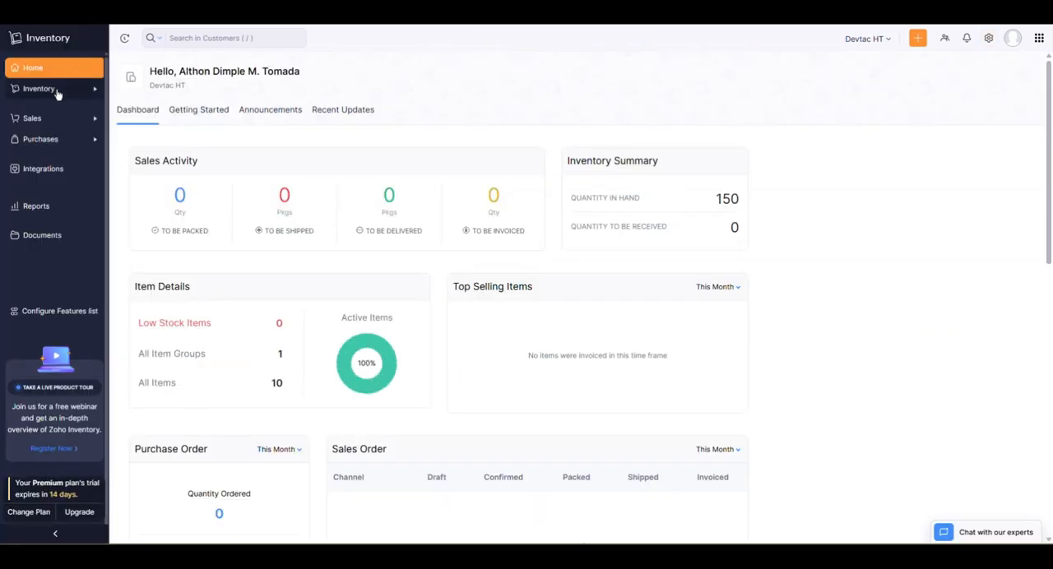
left_click(25, 90)
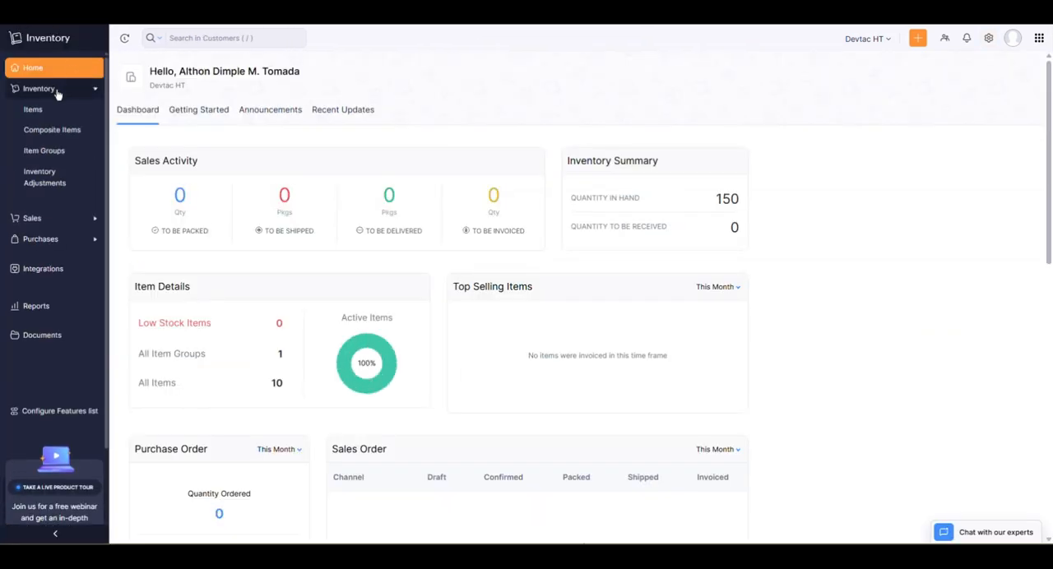
left_click(73, 137)
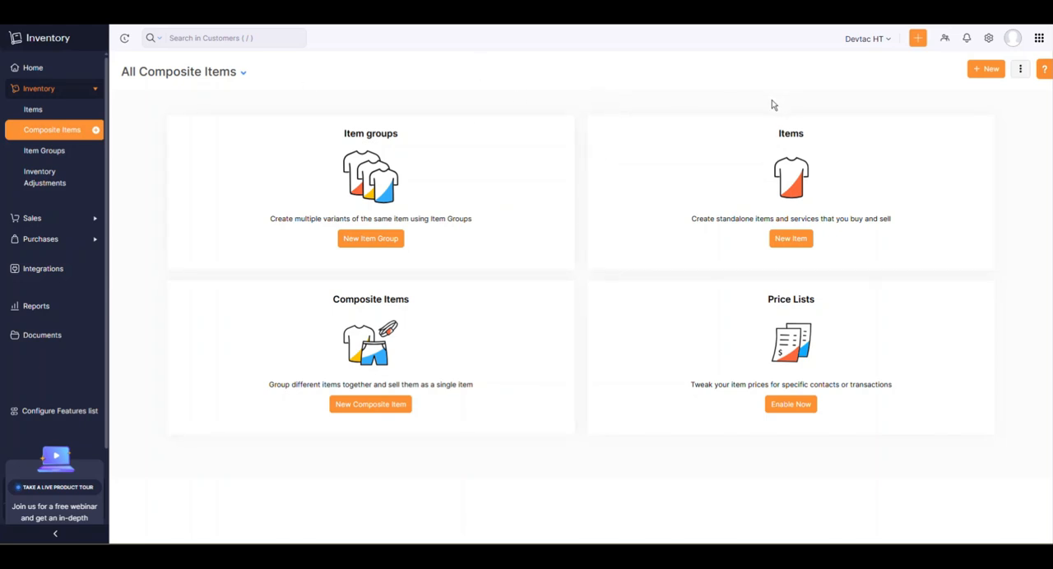
Start a new composite item named MC Bundle with the SKU MCB-001 and the unit box.
left_click(990, 73)
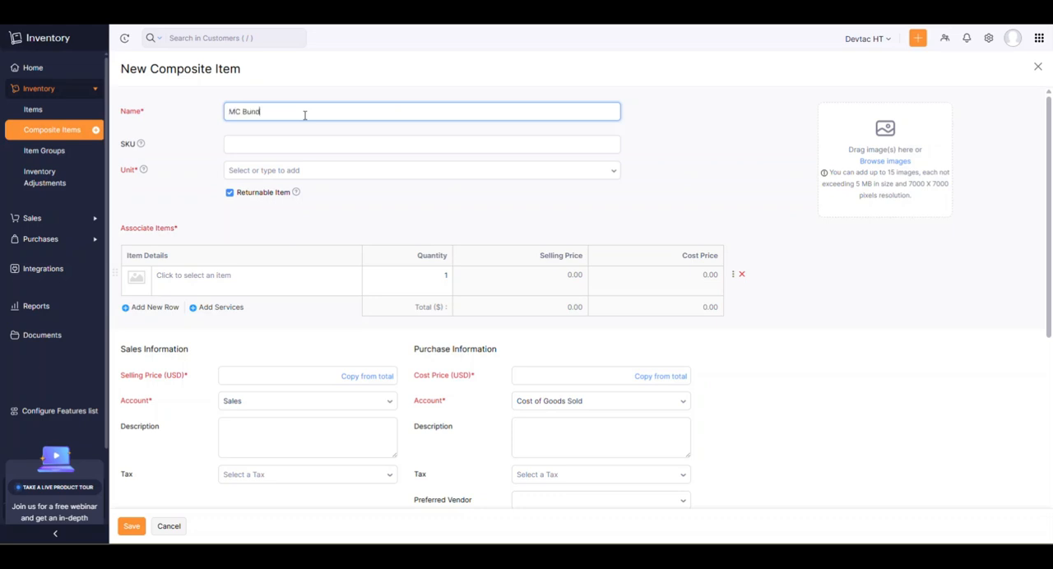
left_click(271, 147)
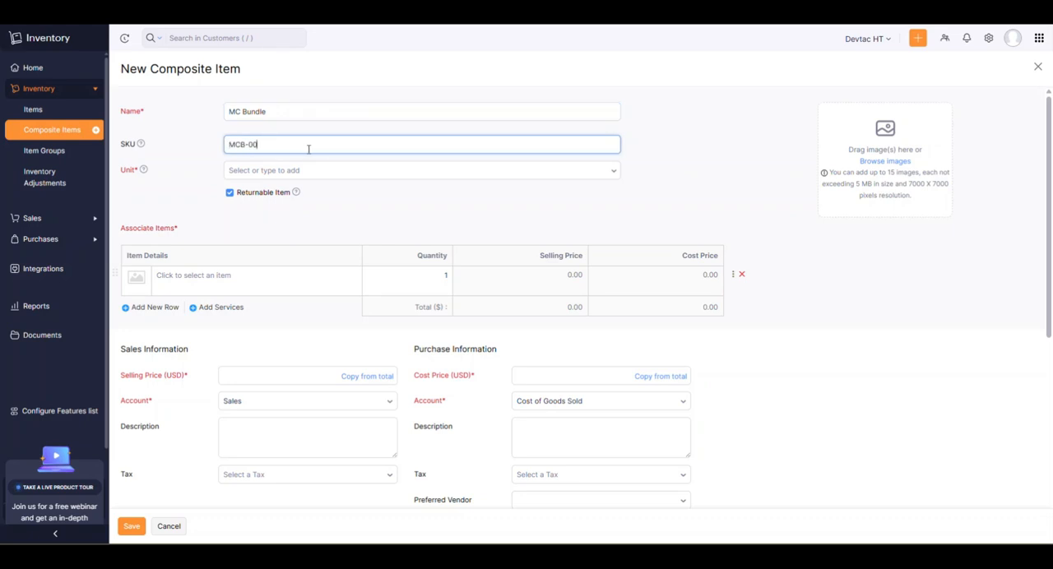
left_click(308, 169)
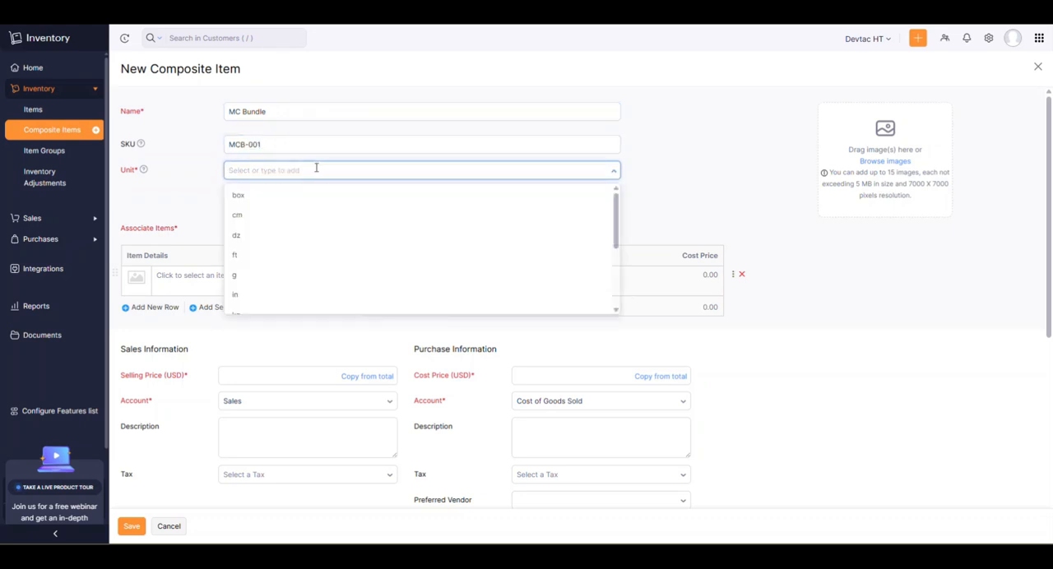
scroll(282, 202, "down", 3)
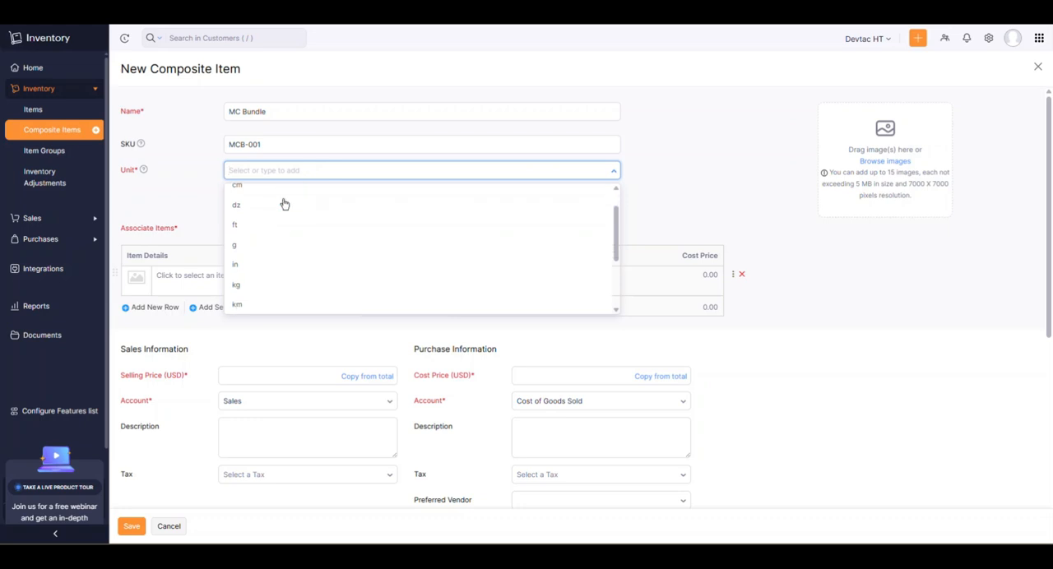
scroll(276, 209, "up", 3)
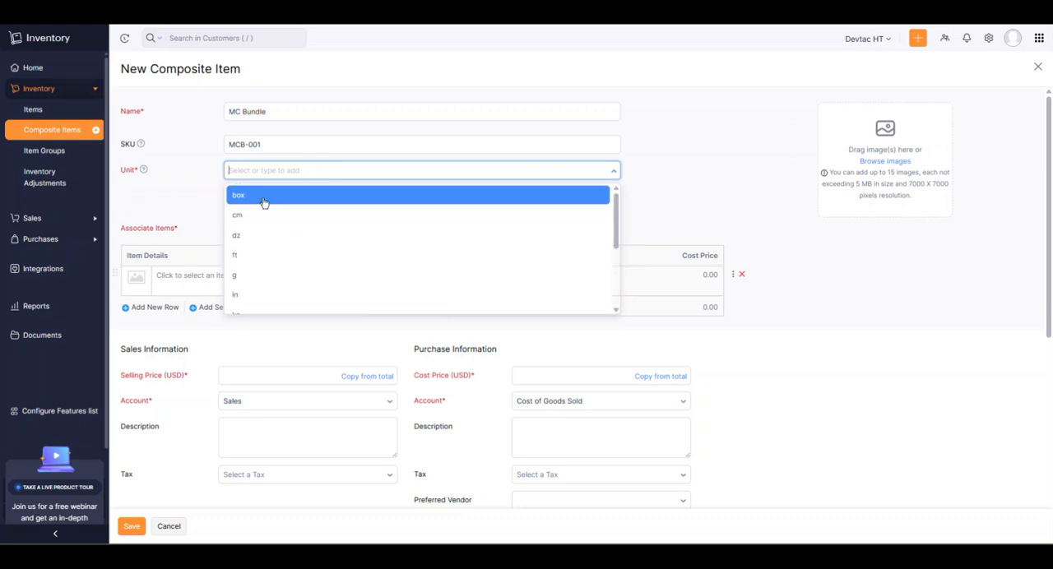
left_click(262, 197)
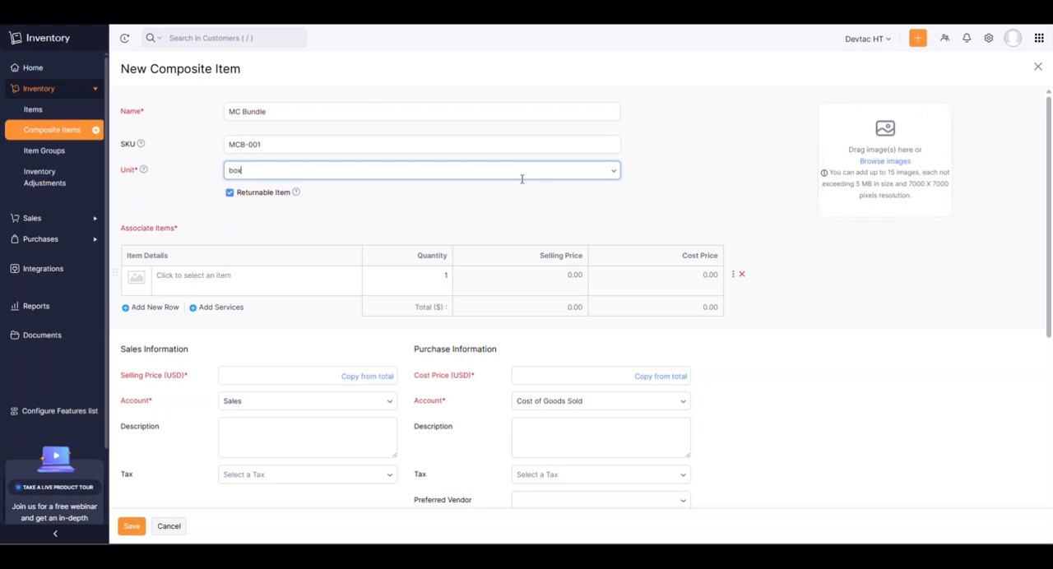
Add McBook Air as the first associated item of the MC Bundle composite item.
scroll(241, 203, "down", 1)
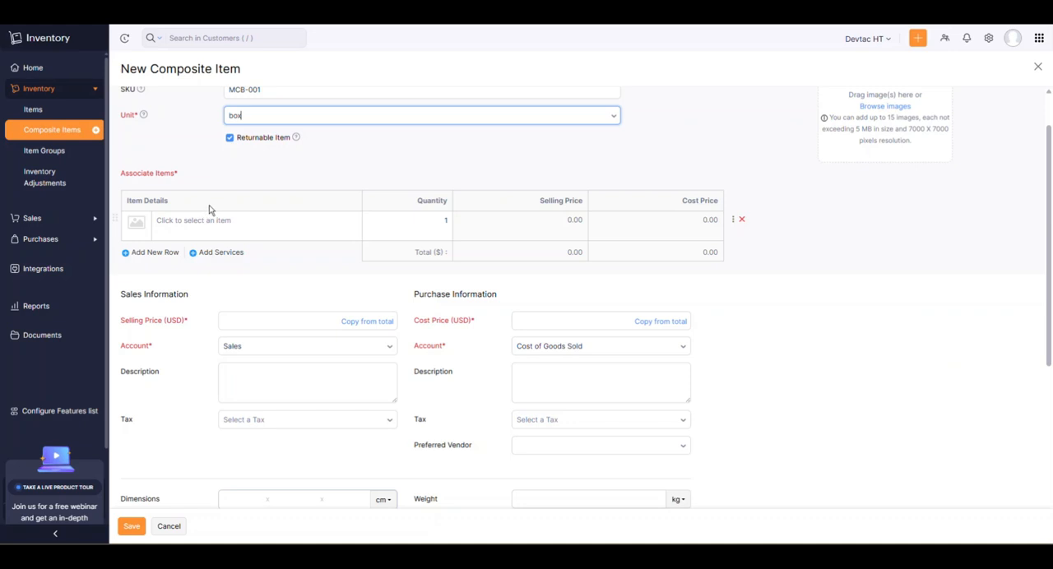
left_click(208, 225)
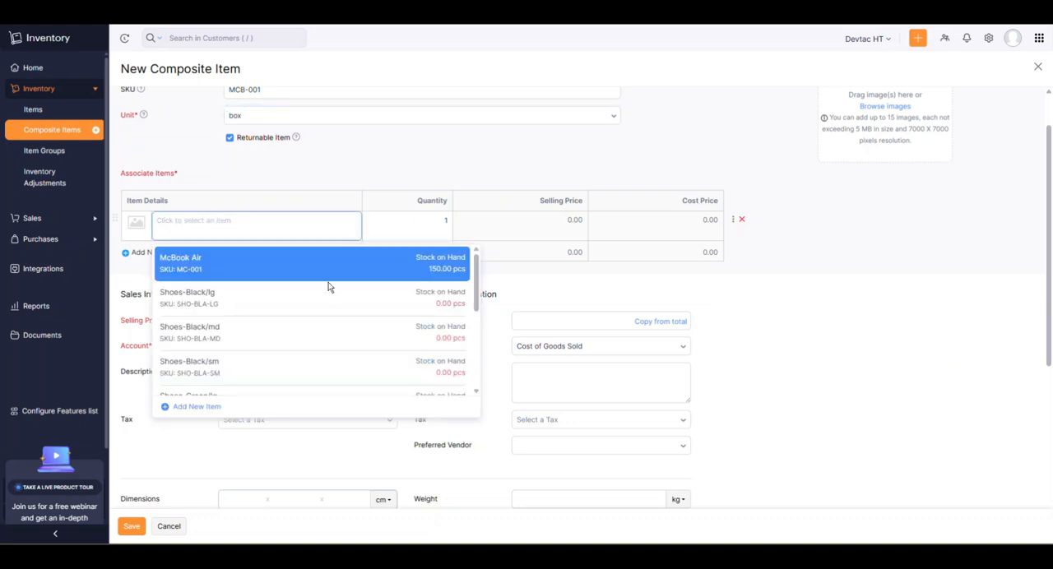
left_click(201, 265)
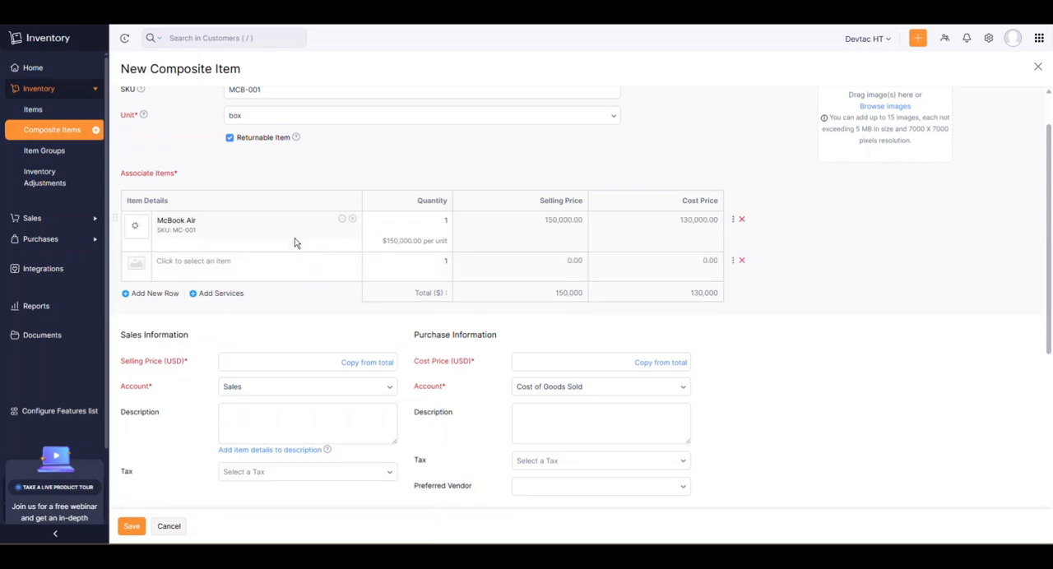
Start a new item for the second associated item row and name it Apple Keyboard.
left_click(201, 264)
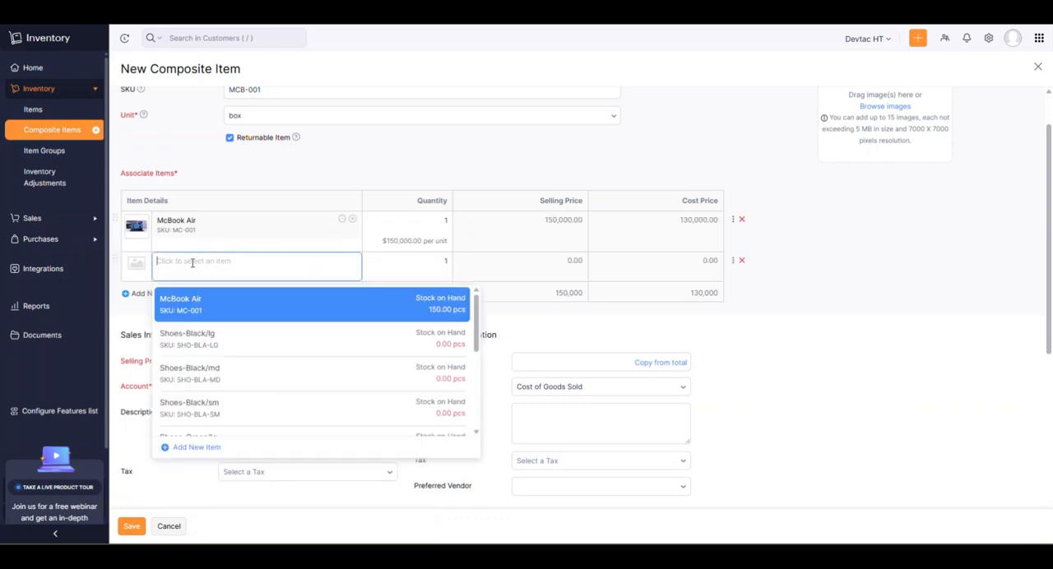
scroll(197, 411, "down", 1)
left_click(209, 448)
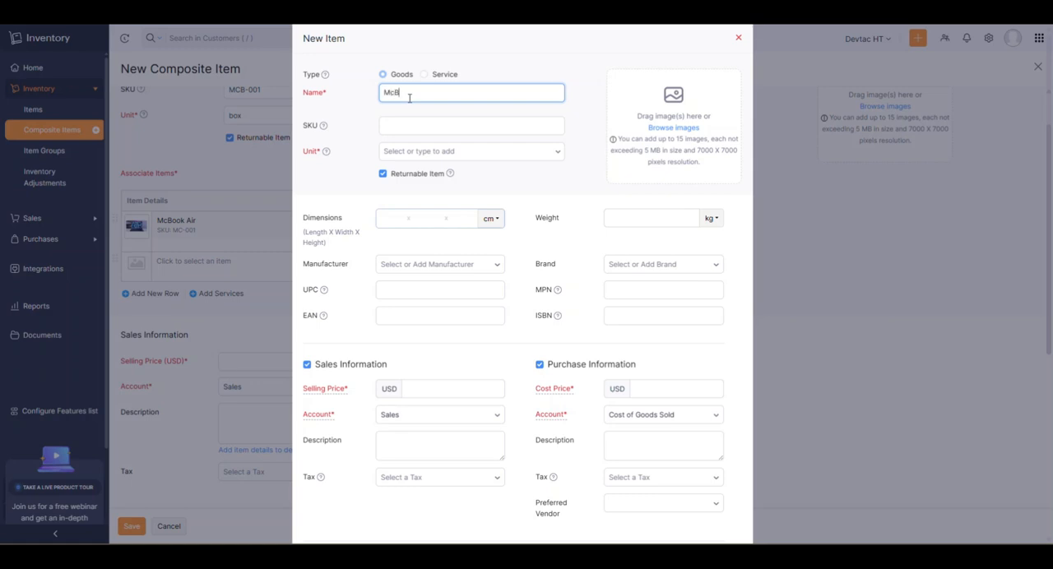
key("BackSpace")
key("BackSpace")
key("BackSpace")
Give the keyboard the SKU AP-001, the unit pcs, a selling price of 8900 and a cost price of 8000 USD.
left_click(409, 124)
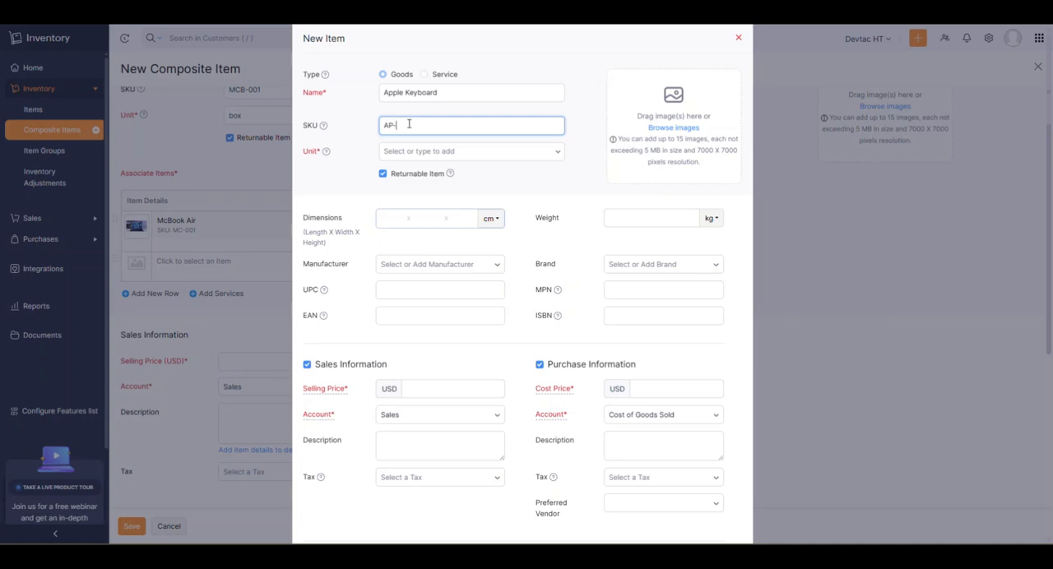
type("AP-001")
left_click(418, 152)
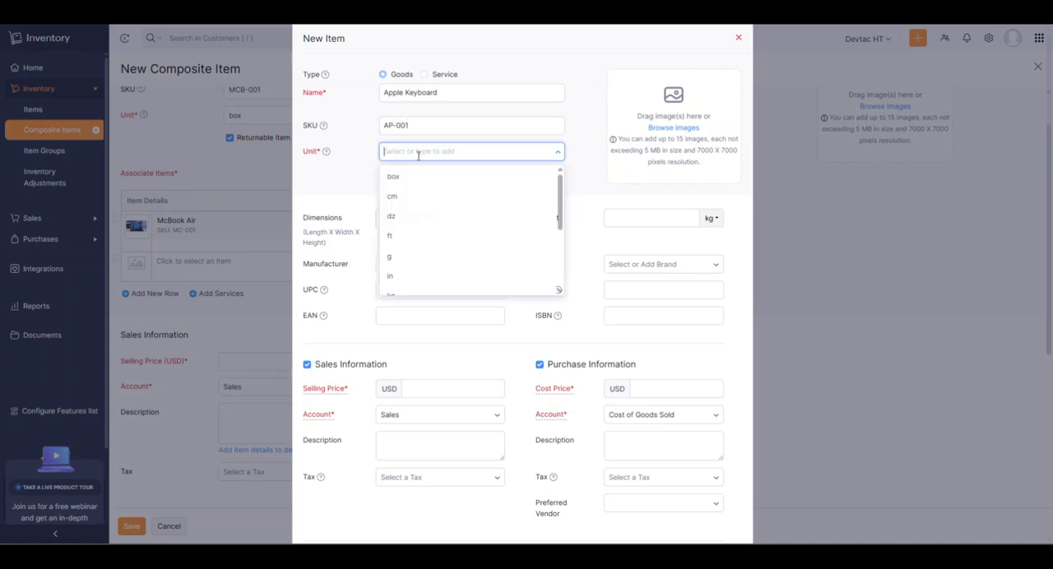
type("pcs")
left_click(427, 175)
left_click(435, 391)
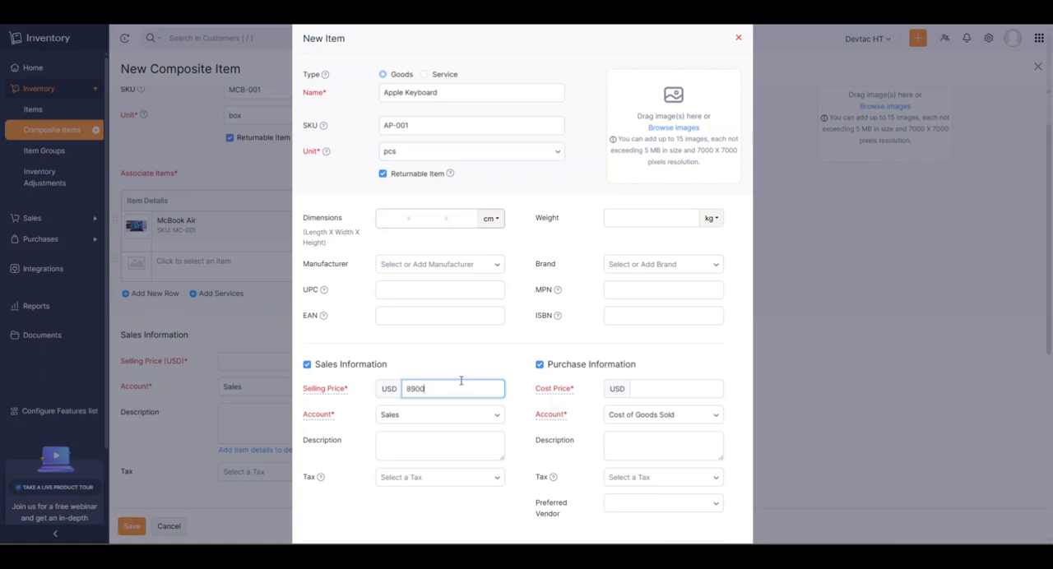
left_click(653, 388)
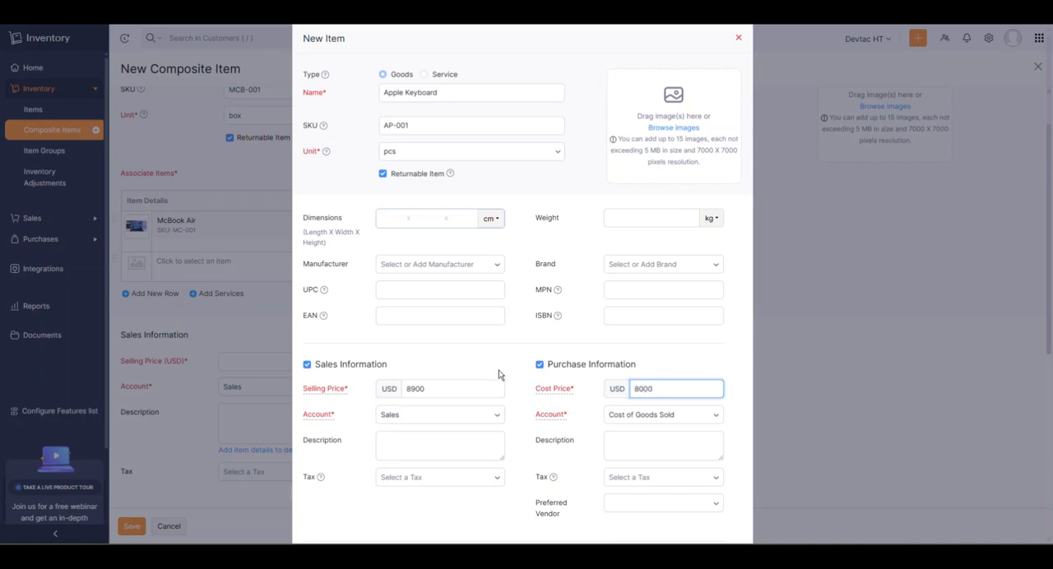
Set the keyboard's inventory account to Finished Goods and its valuation method to FIFO (First In First Out).
scroll(498, 375, "down", 4)
left_click(451, 354)
left_click(440, 405)
left_click(655, 353)
left_click(656, 397)
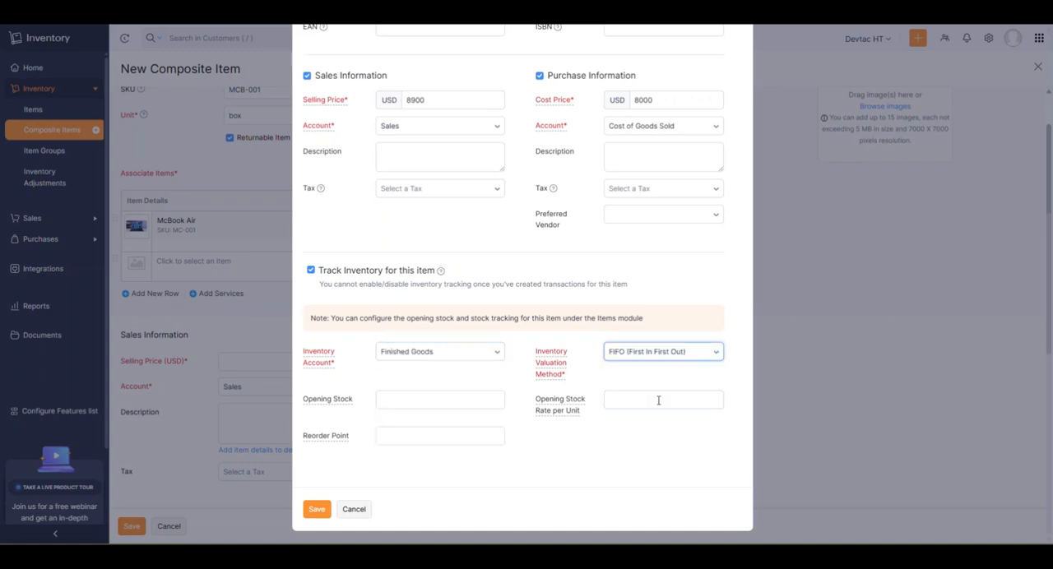
Enter an opening stock of 100 at a rate of 8900 per unit for the keyboard and save the new item.
left_click(413, 400)
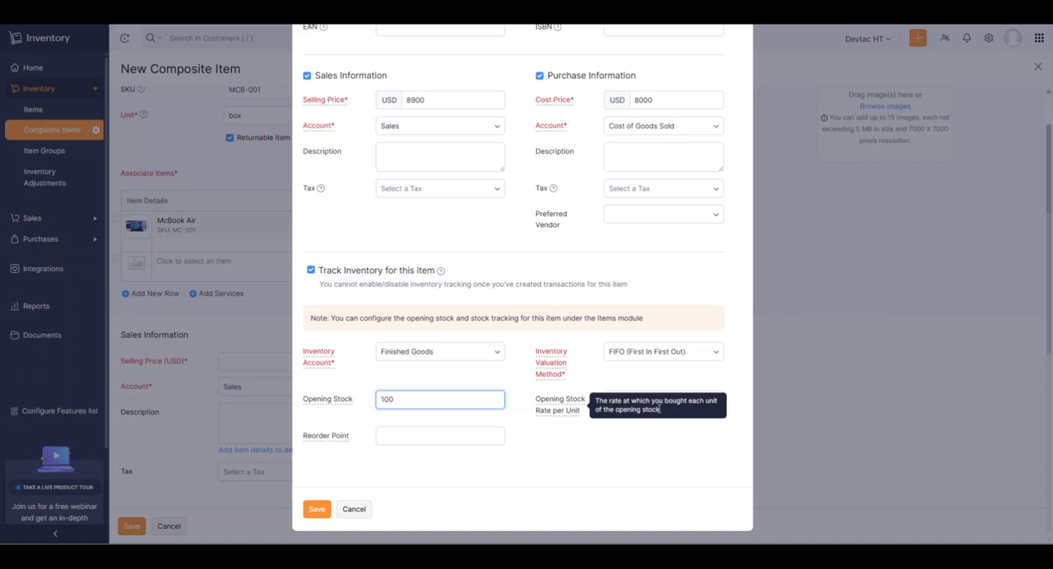
left_click(623, 404)
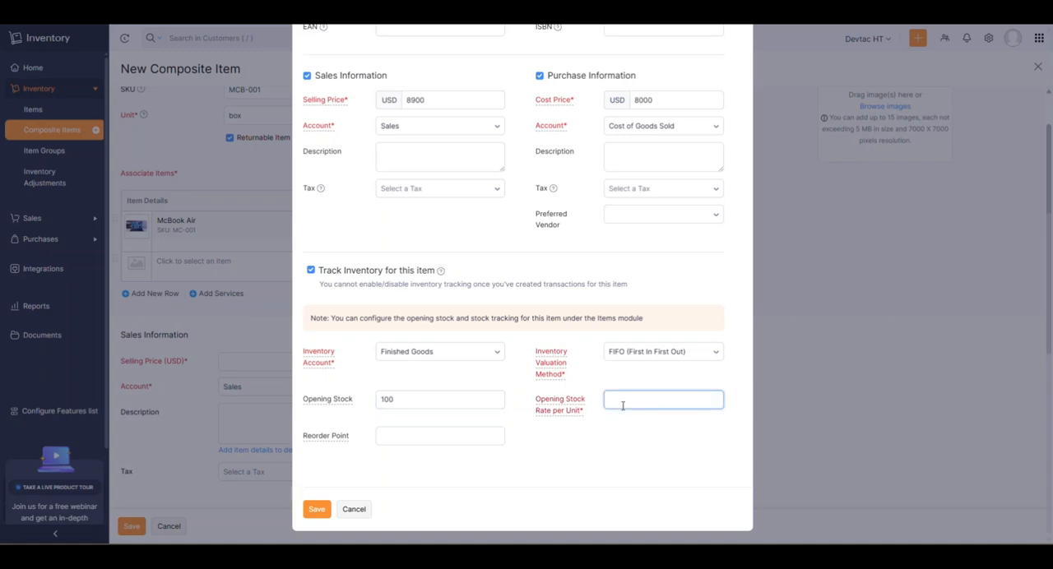
type("8900")
left_click(317, 510)
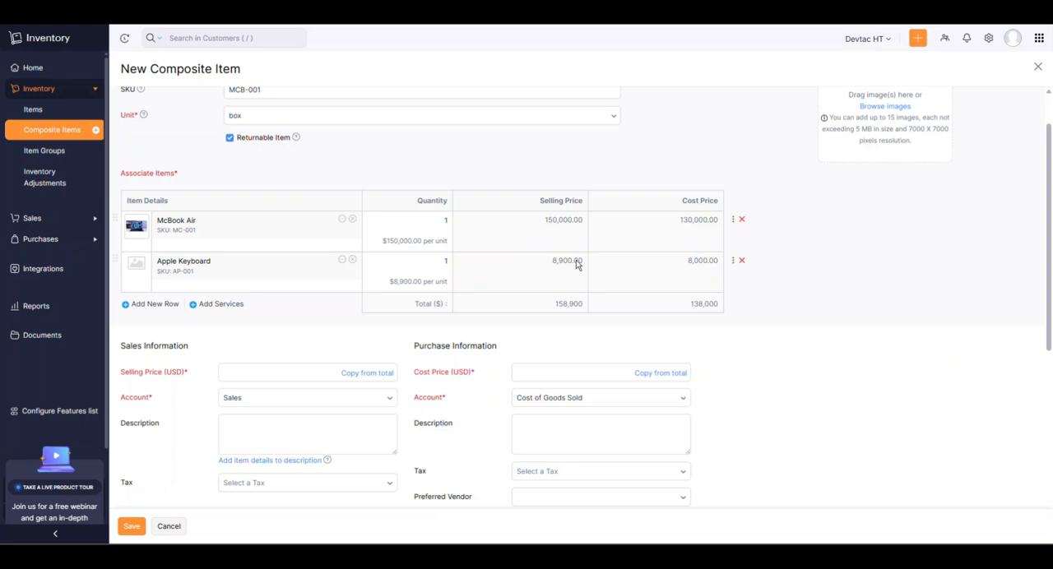
Copy the associated items' totals into the bundle's selling price and cost price.
scroll(522, 306, "up", 1)
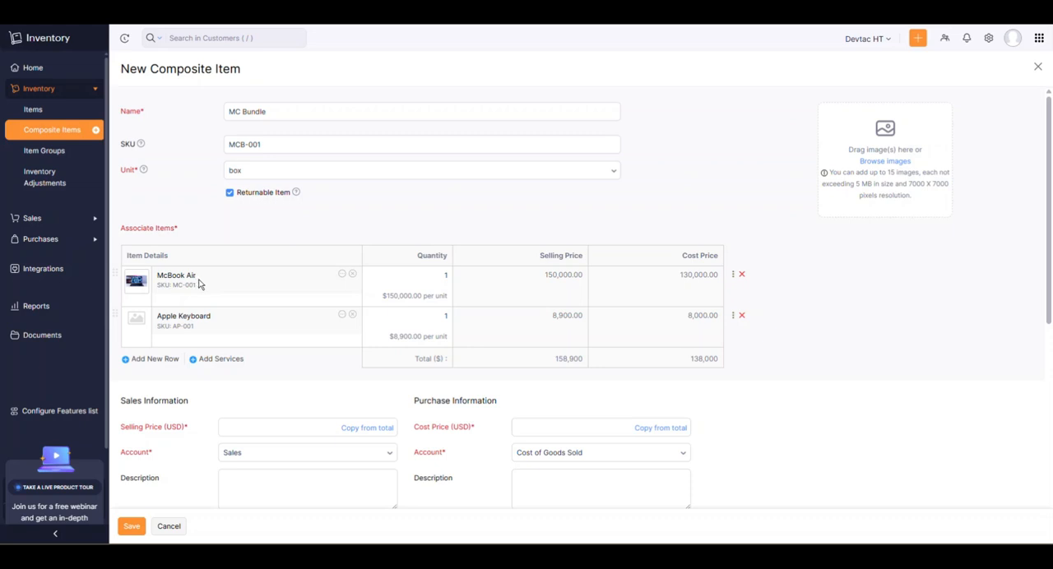
scroll(292, 291, "down", 3)
left_click(245, 260)
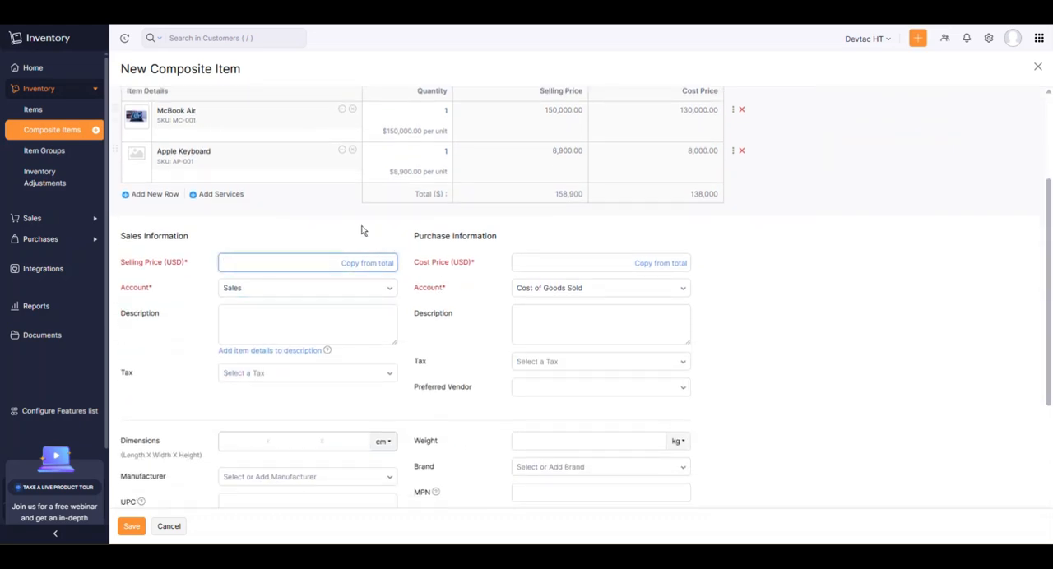
left_click(370, 263)
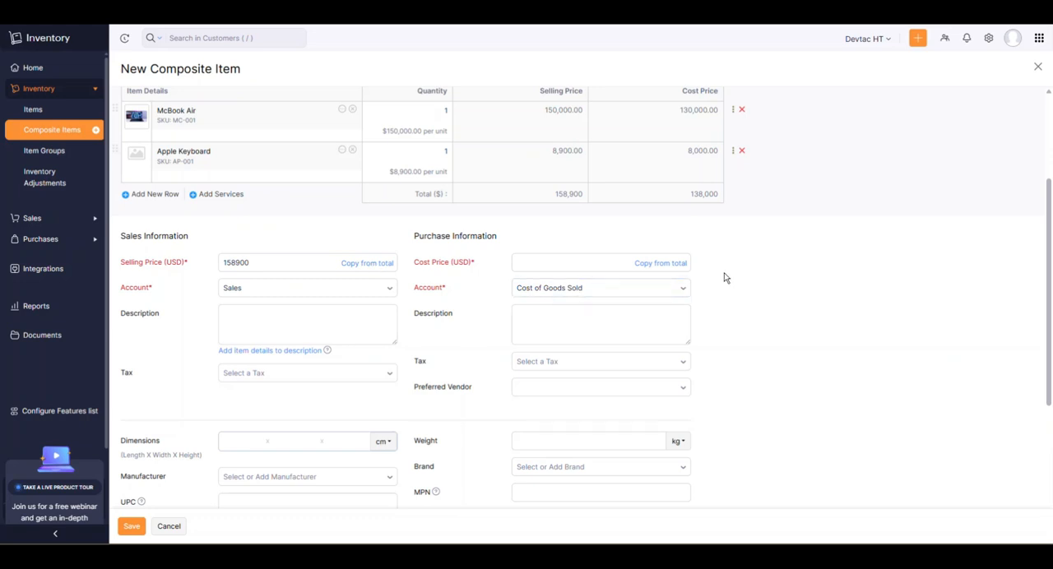
left_click(658, 267)
Set the bundle's inventory account to Finished Goods and its valuation method to FIFO (First In First Out).
scroll(449, 235, "down", 2)
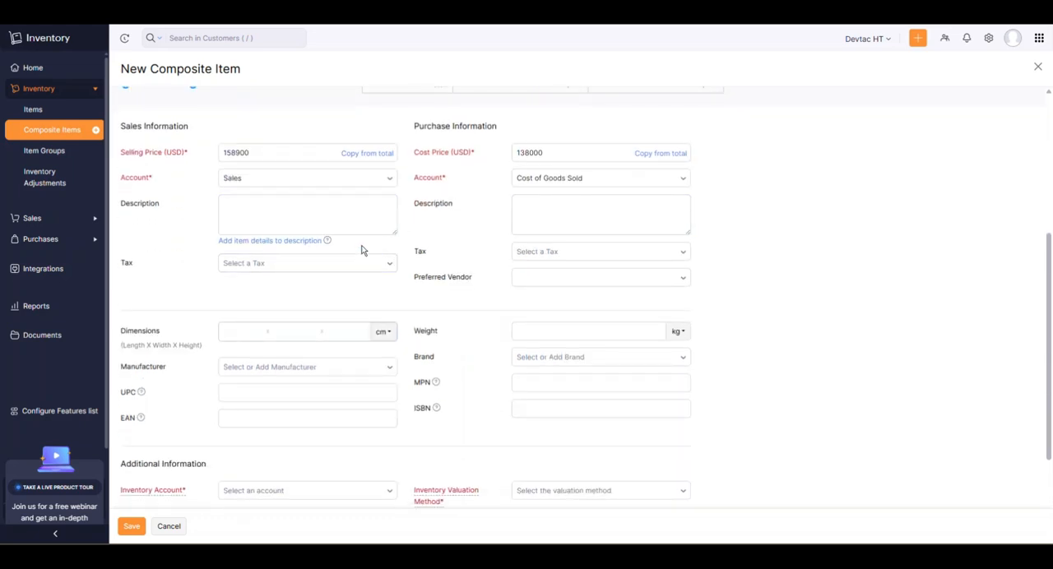
scroll(379, 255, "up", 2)
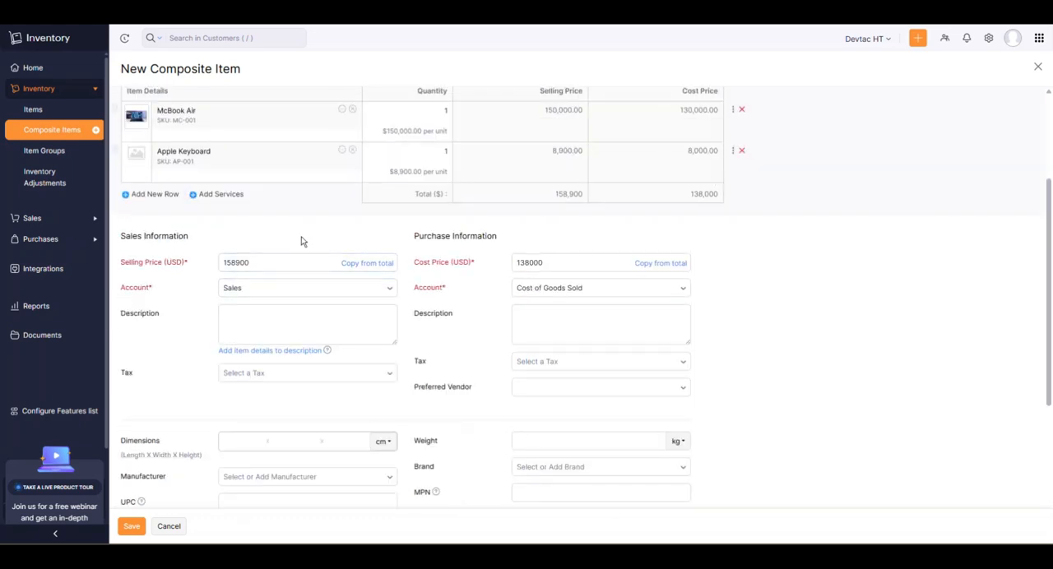
scroll(485, 212, "up", 1)
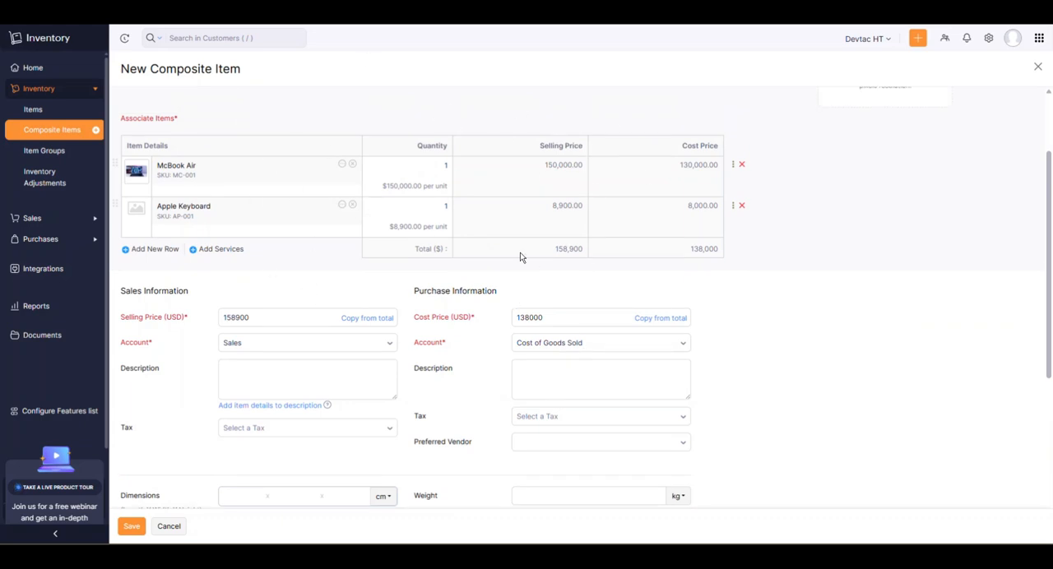
scroll(378, 246, "down", 3)
scroll(409, 212, "down", 2)
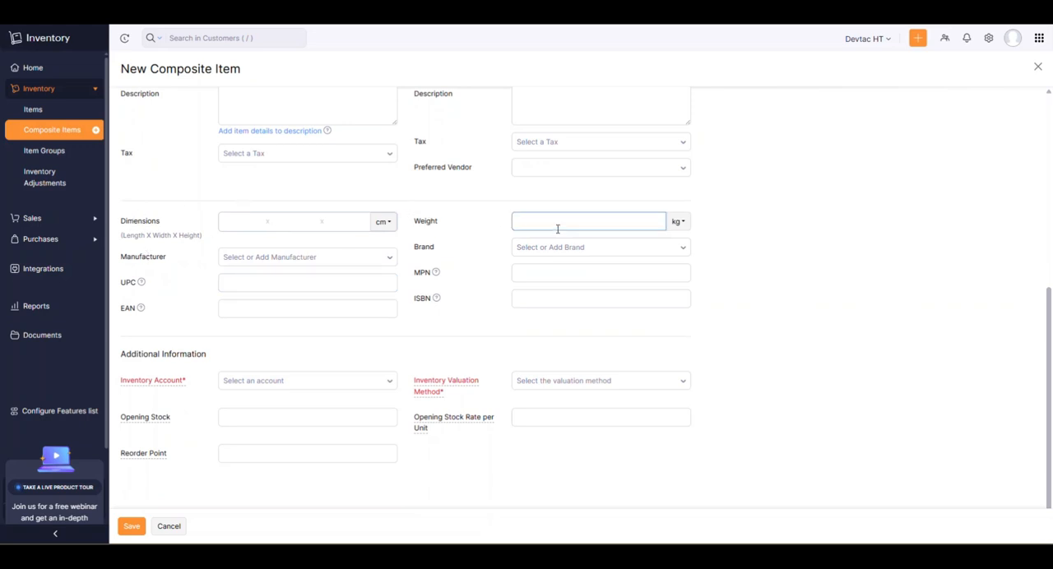
left_click(327, 311)
scroll(328, 312, "down", 1)
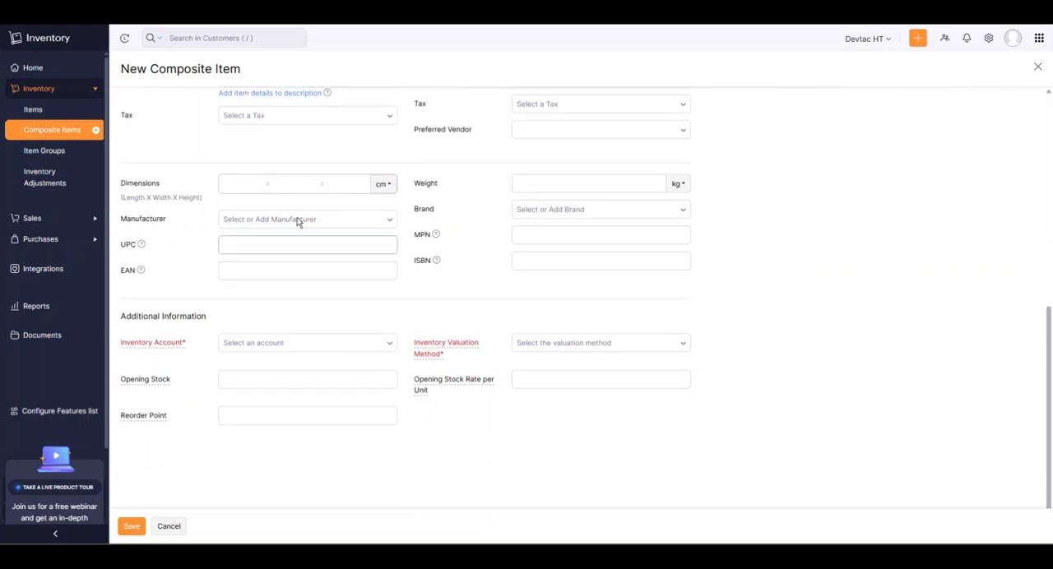
left_click(313, 345)
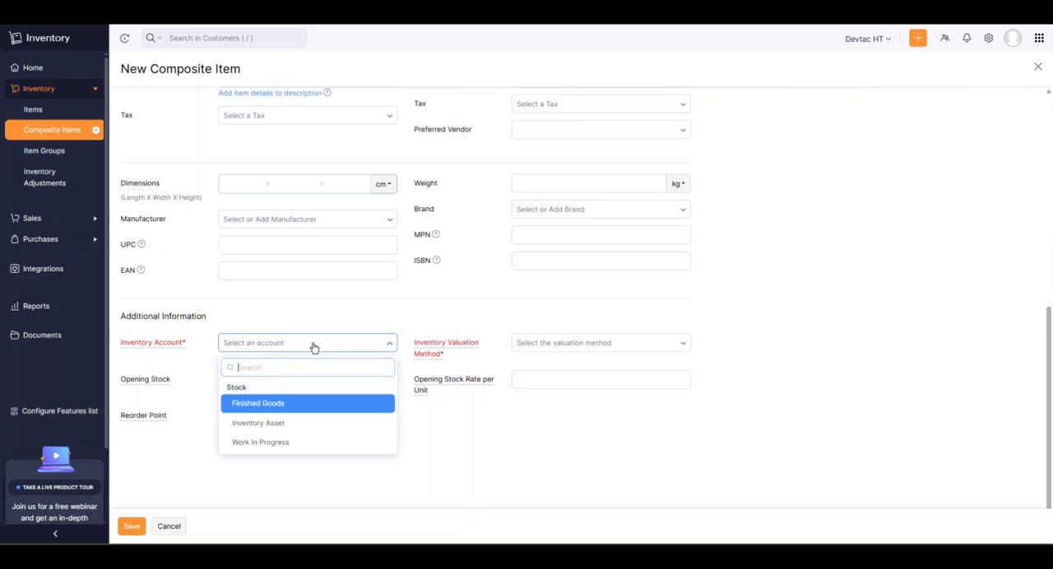
left_click(282, 407)
left_click(582, 344)
left_click(568, 388)
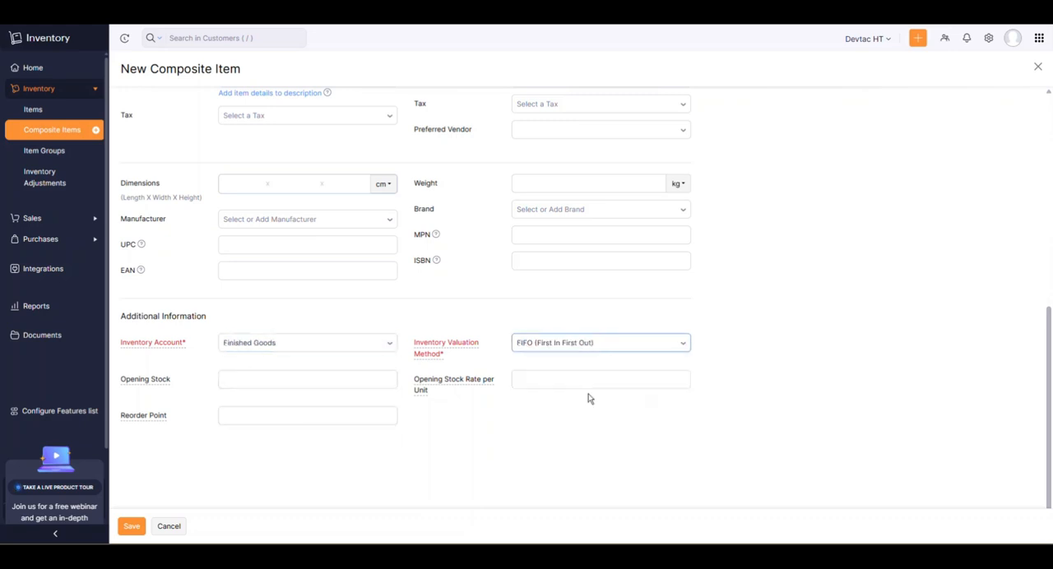
Set the bundle's opening stock to 150, copy its selling price into the opening stock rate per unit, and save the composite item.
left_click(277, 383)
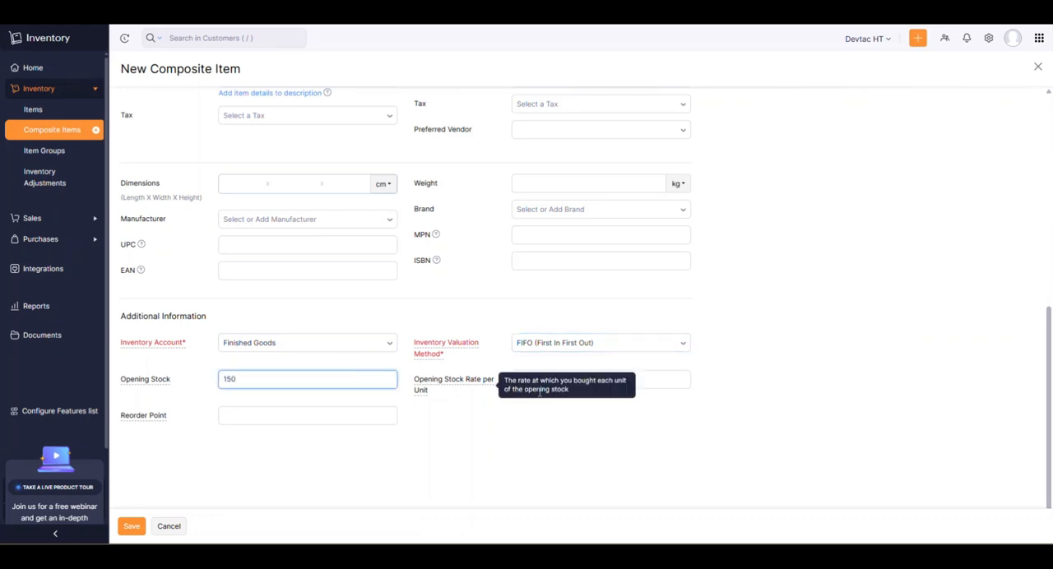
left_click(617, 380)
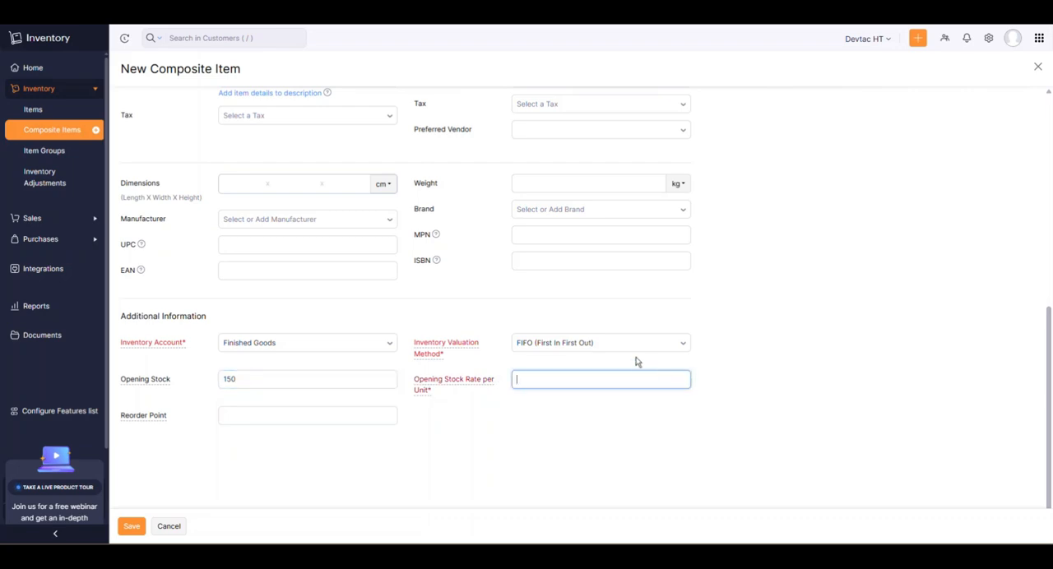
scroll(609, 352, "up", 5)
left_click(275, 282)
double_click(274, 282)
scroll(565, 360, "down", 5)
left_click(540, 377)
key("ctrl+v")
scroll(455, 329, "up", 5)
scroll(432, 319, "down", 5)
left_click(131, 526)
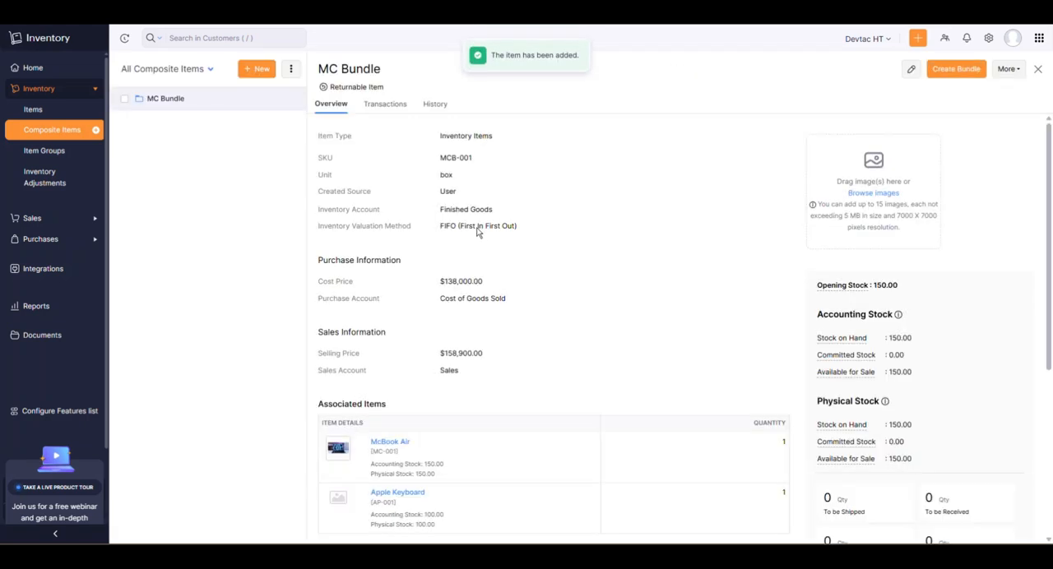
Check the saved bundle's associated items and look through the list of active items.
scroll(388, 318, "down", 3)
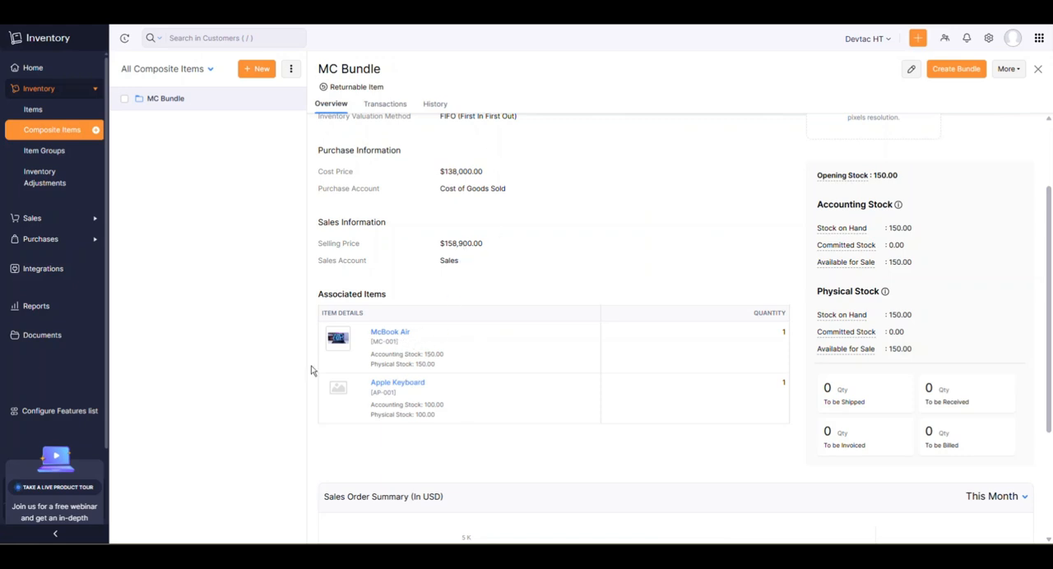
left_click(34, 110)
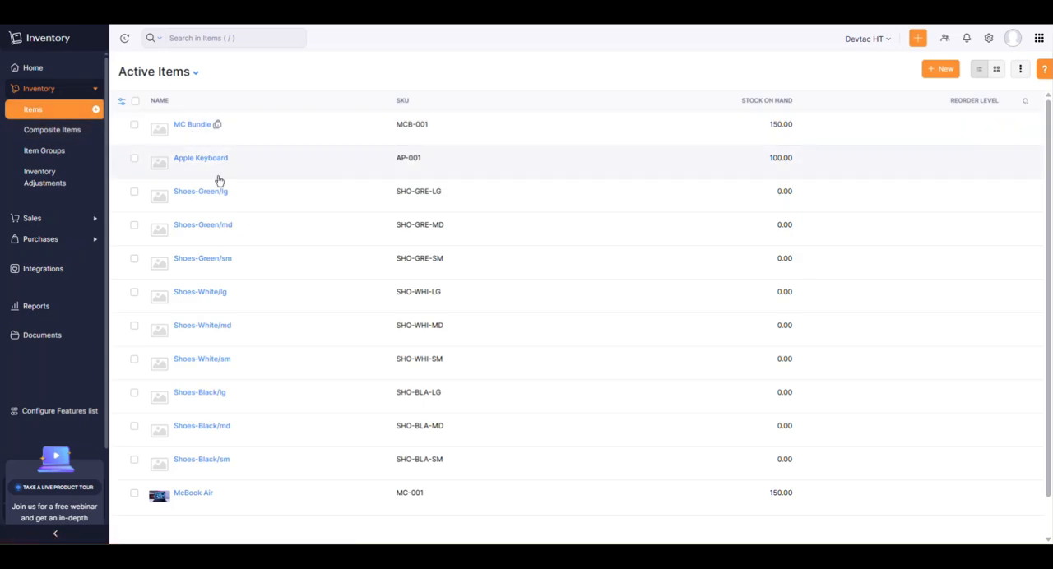
scroll(247, 181, "down", 1)
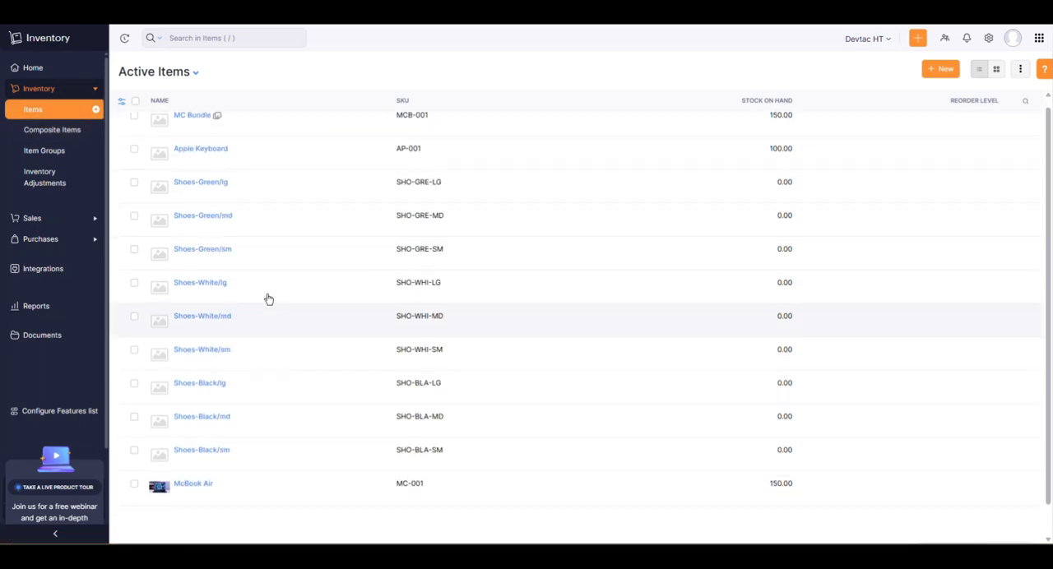
Open MC Bundle from the Composite Items list and review its prices, stock and associated items.
left_click(54, 132)
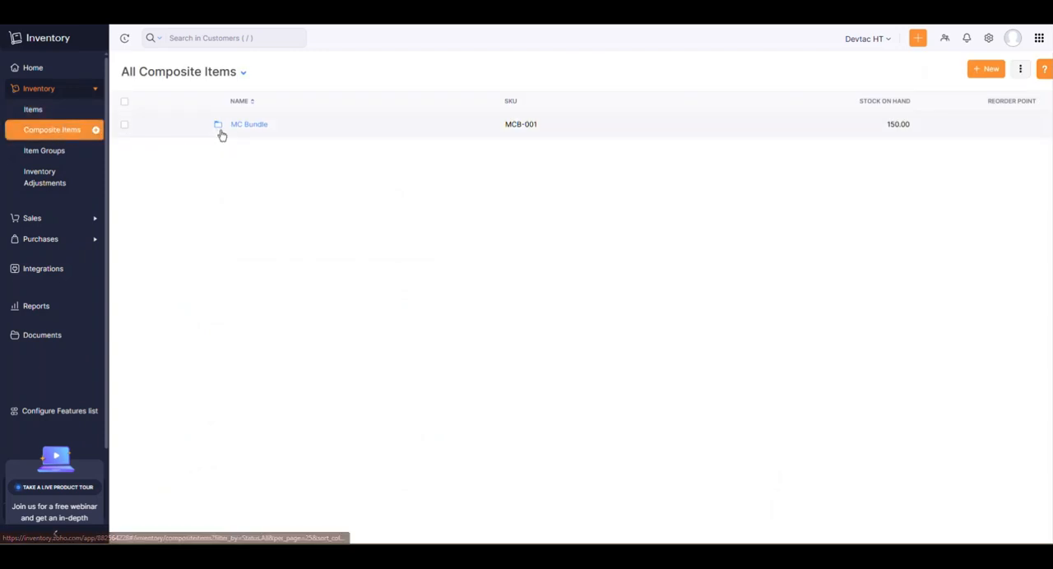
left_click(280, 136)
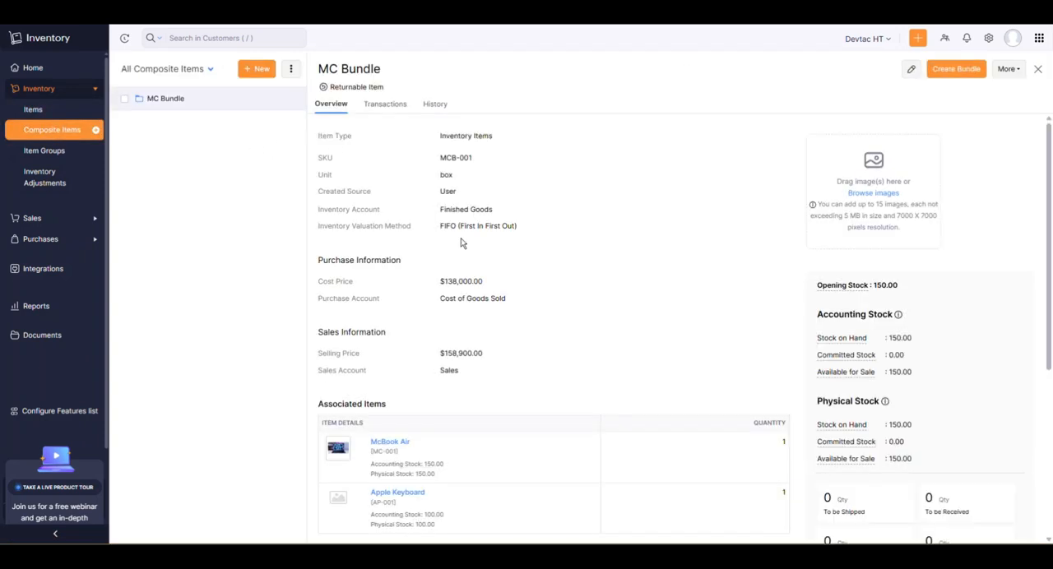
scroll(478, 271, "down", 1)
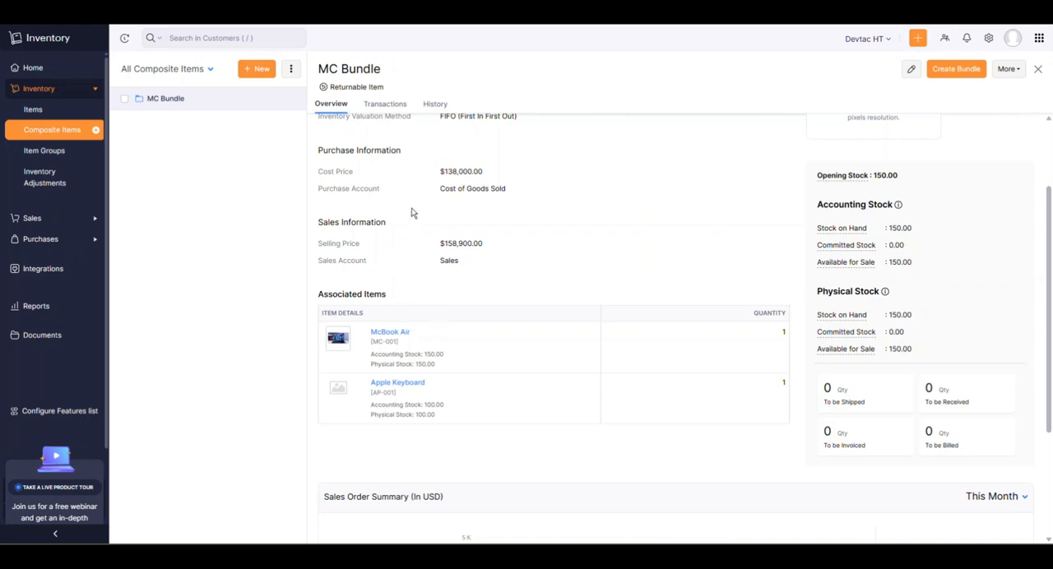
scroll(460, 330, "up", 1)
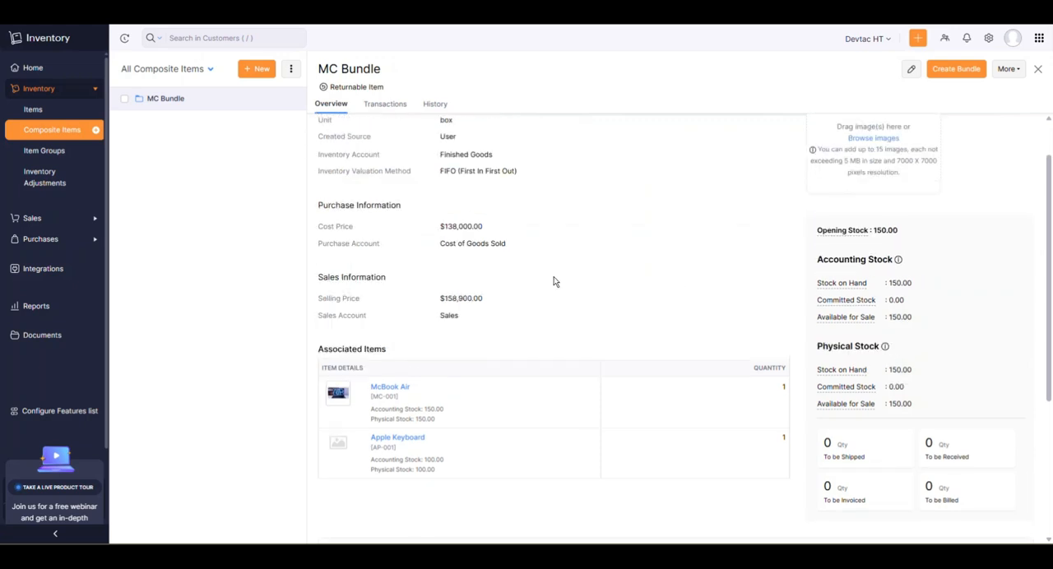
scroll(535, 276, "down", 1)
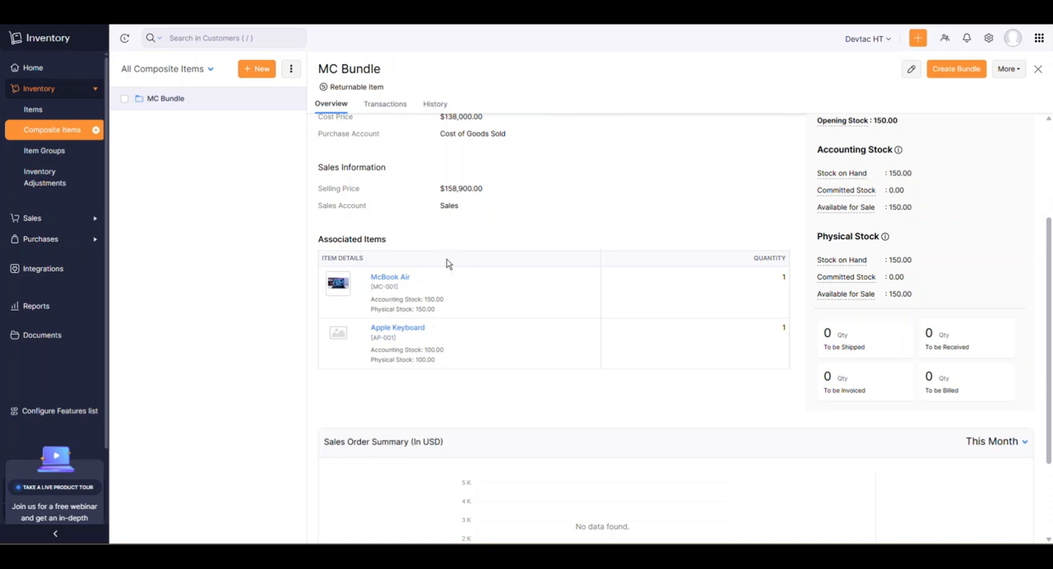
scroll(506, 255, "up", 2)
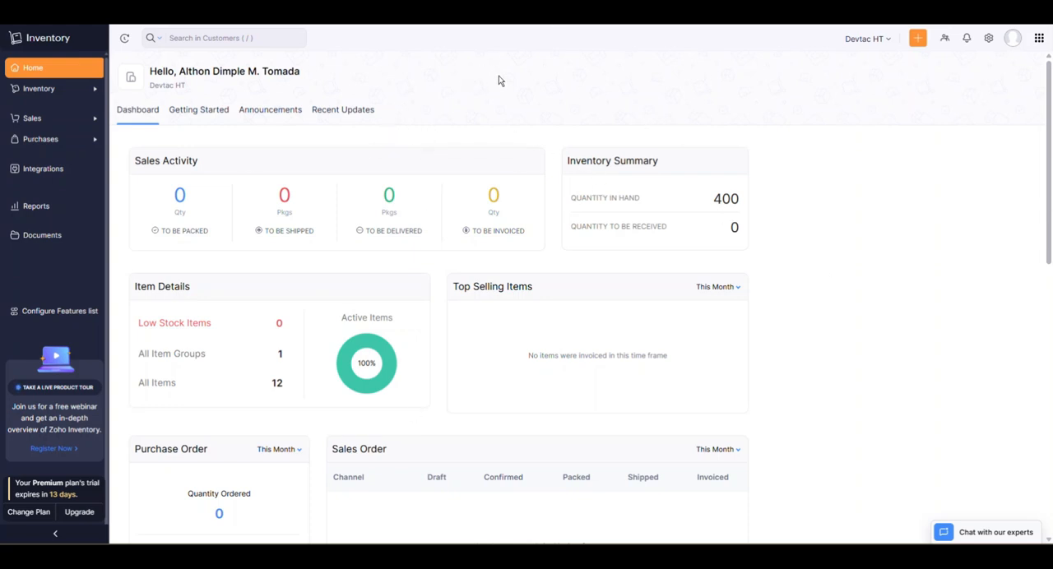
Open McBook Air from the items list and follow its reorder point notice to the item settings.
left_click(60, 93)
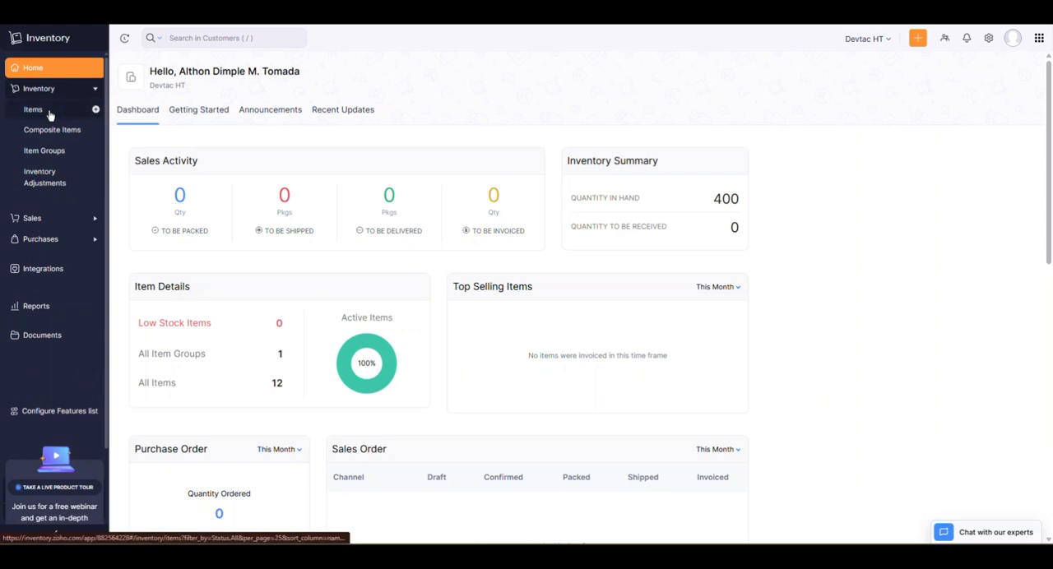
left_click(50, 114)
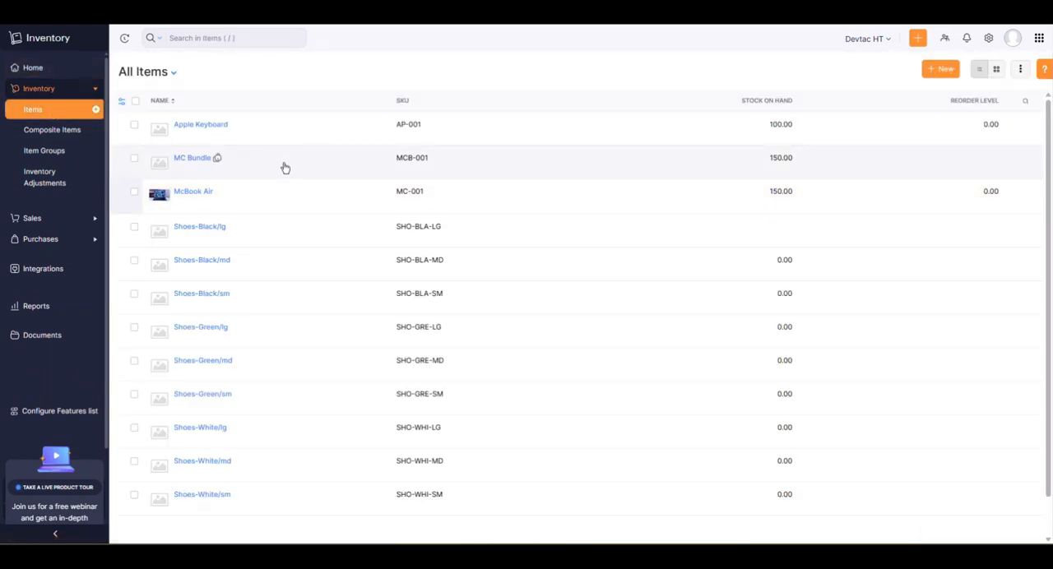
left_click(204, 201)
scroll(550, 222, "down", 3)
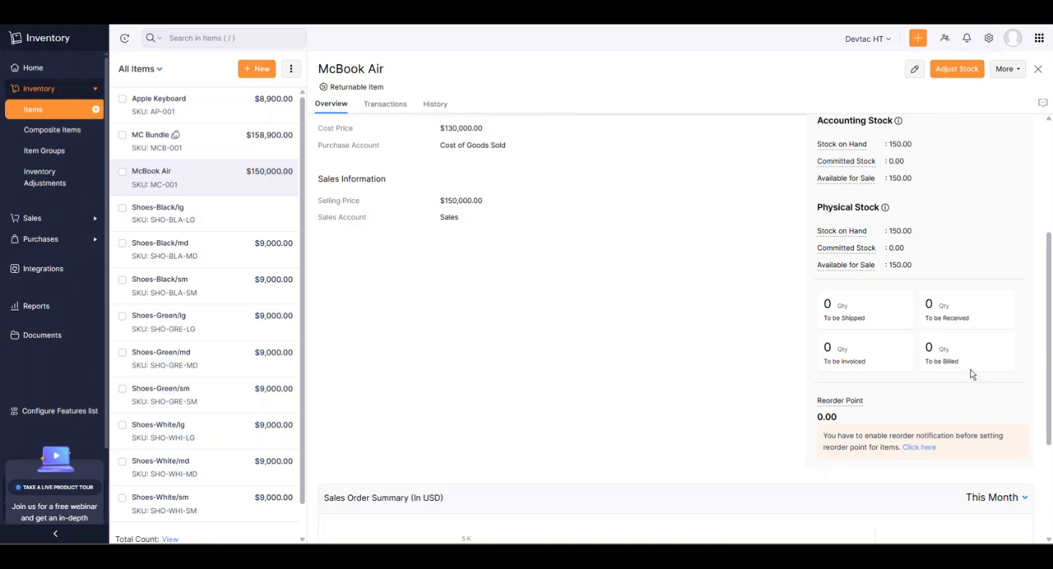
left_click(917, 448)
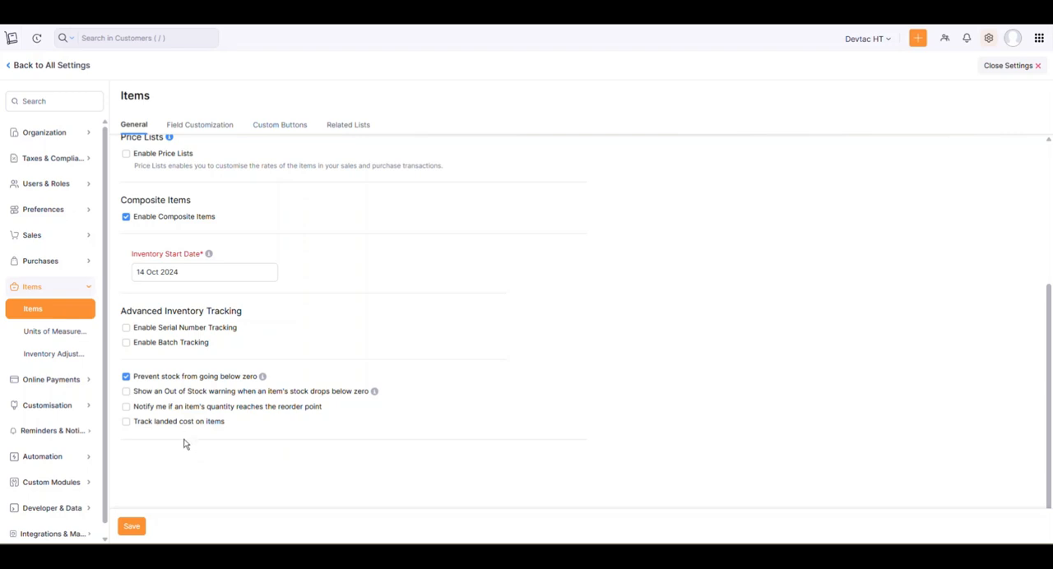
Enable notifications for items reaching the reorder point, keep the preselected recipient e-mail, and save the item preferences.
left_click(126, 407)
scroll(183, 388, "down", 1)
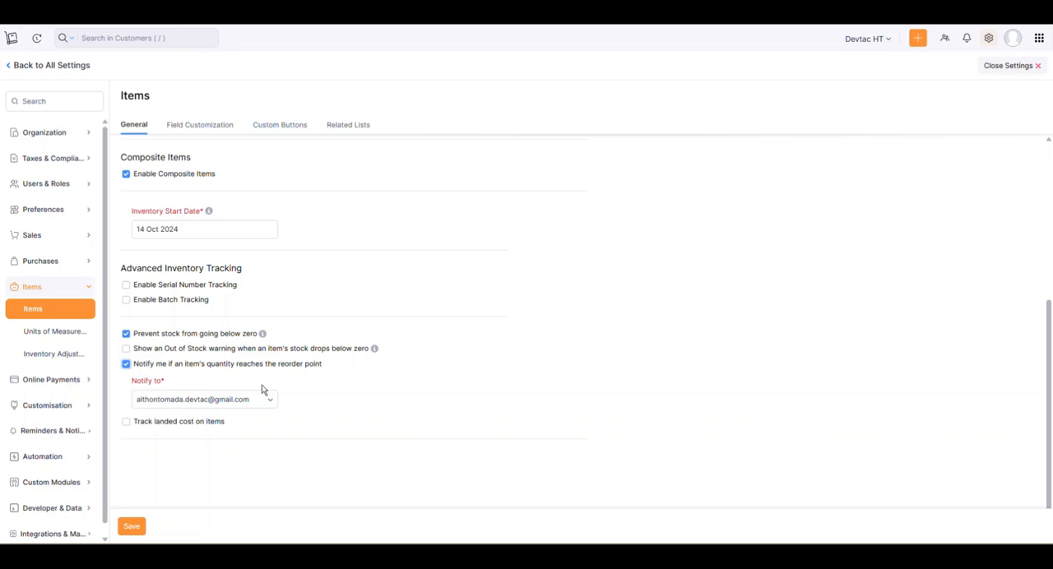
left_click(205, 400)
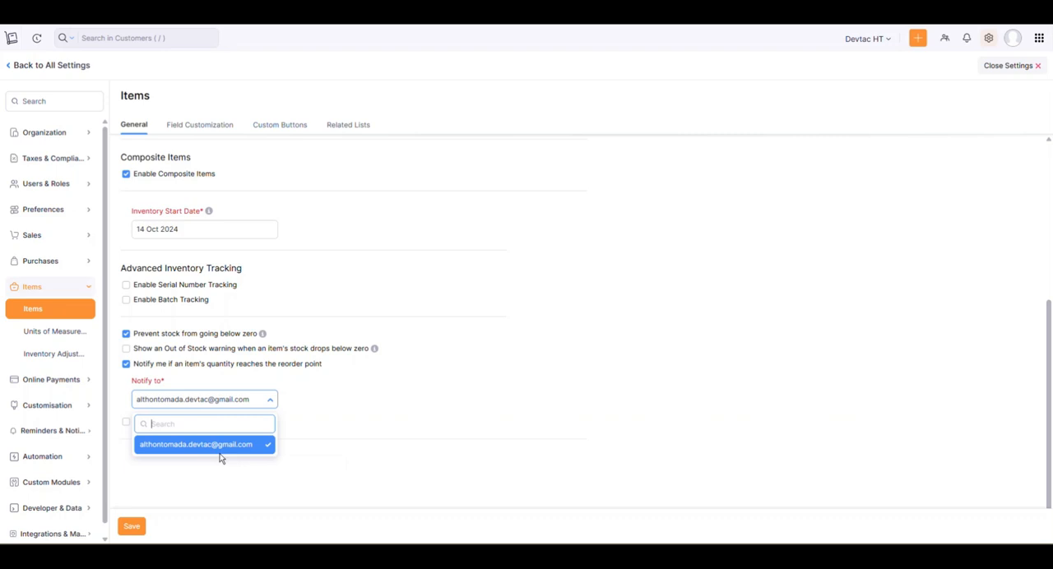
left_click(265, 401)
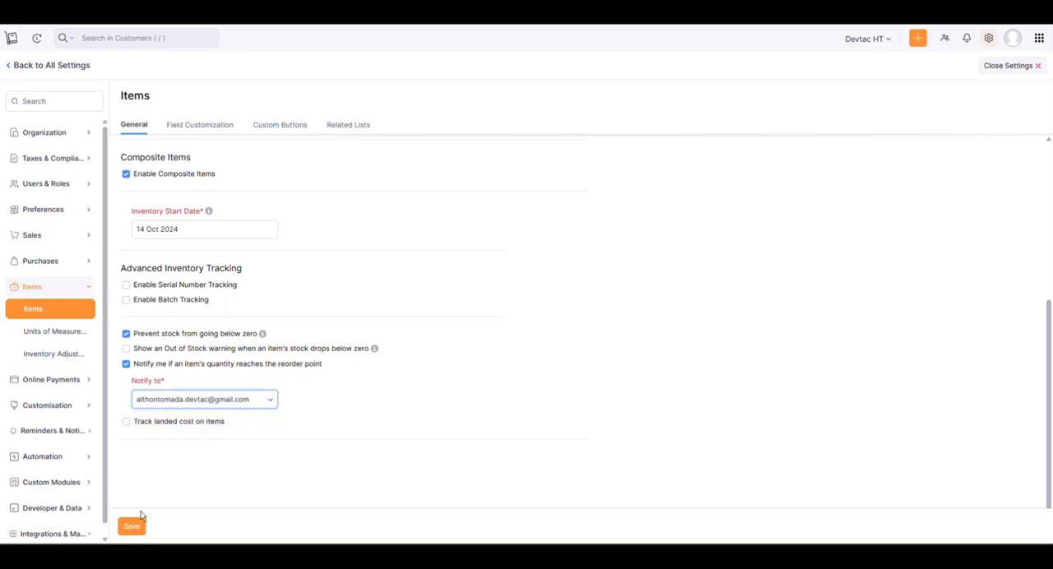
left_click(133, 527)
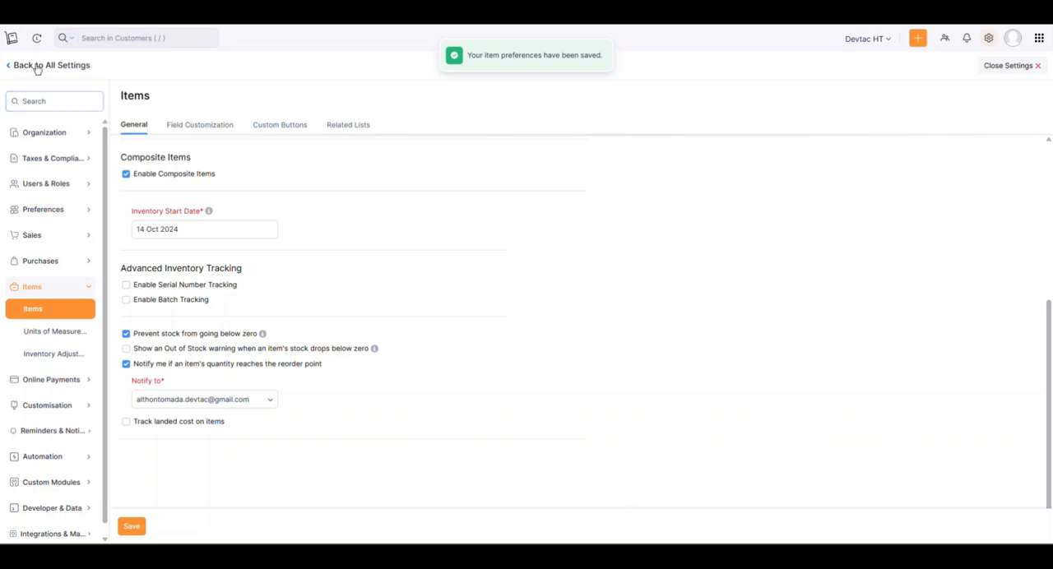
Leave the settings and reopen McBook Air's details at its reorder point.
left_click(12, 66)
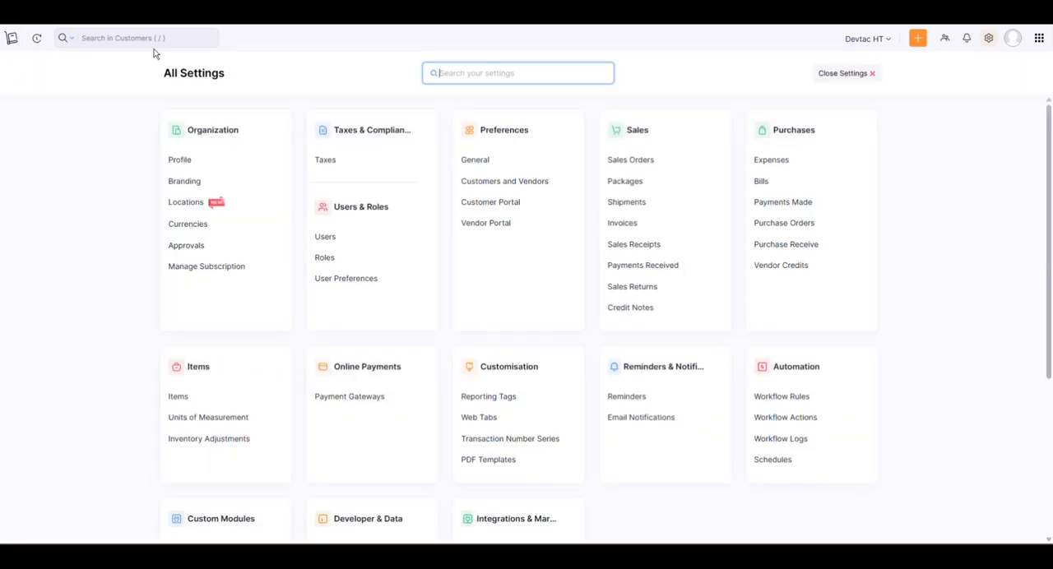
left_click(13, 39)
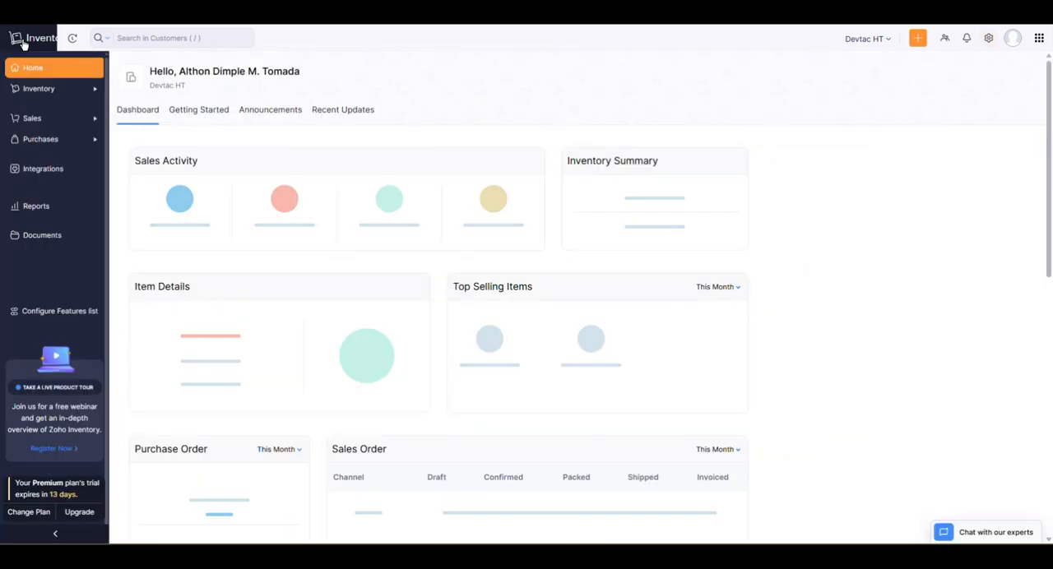
left_click(48, 90)
left_click(55, 110)
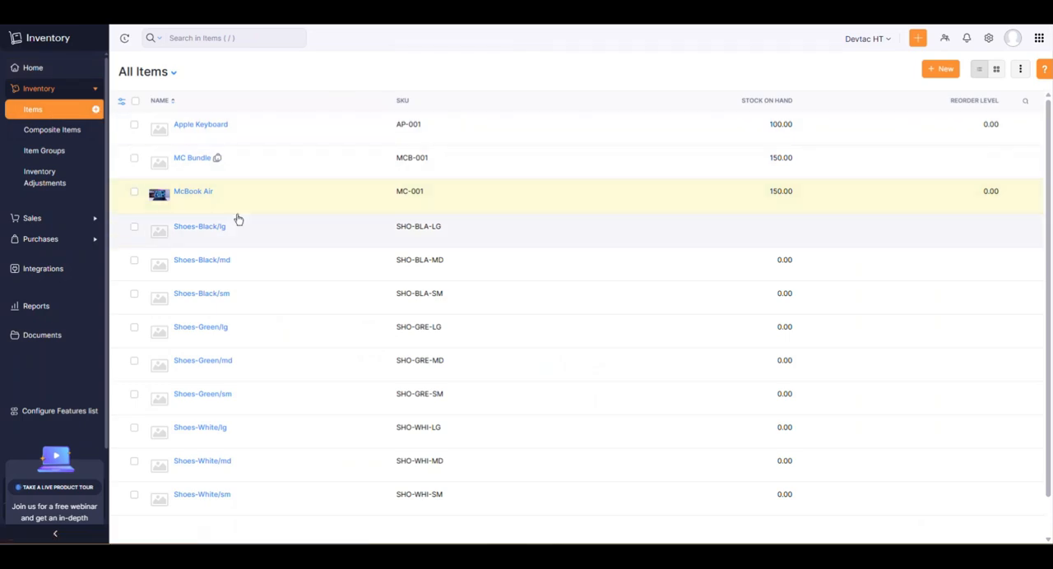
left_click(206, 193)
scroll(772, 302, "down", 3)
scroll(772, 302, "down", 2)
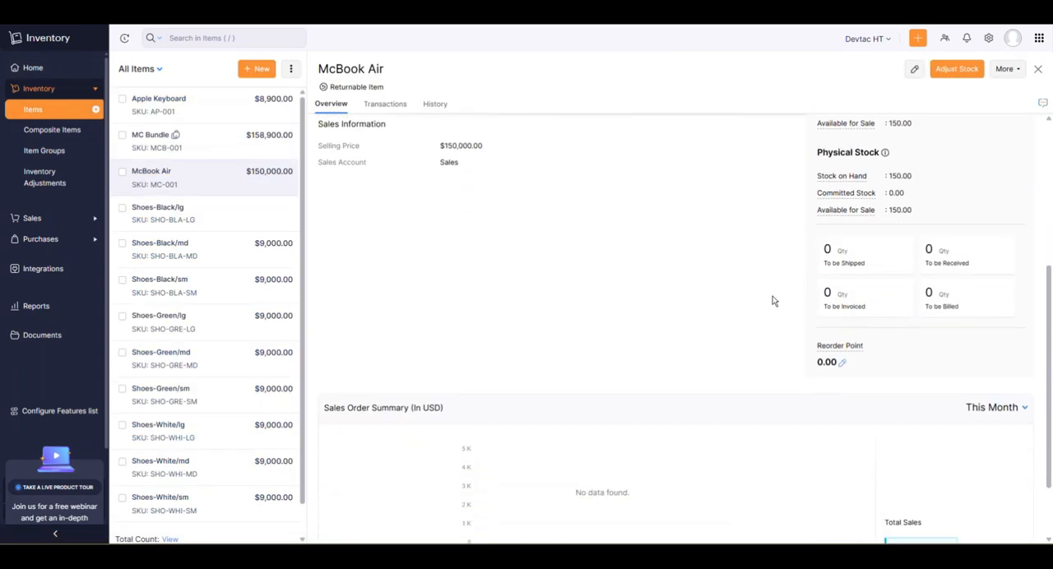
Set McBook Air's reorder point to 50 and update it.
left_click(843, 365)
left_click_drag(823, 432, 768, 433)
left_click(771, 432)
left_click(842, 364)
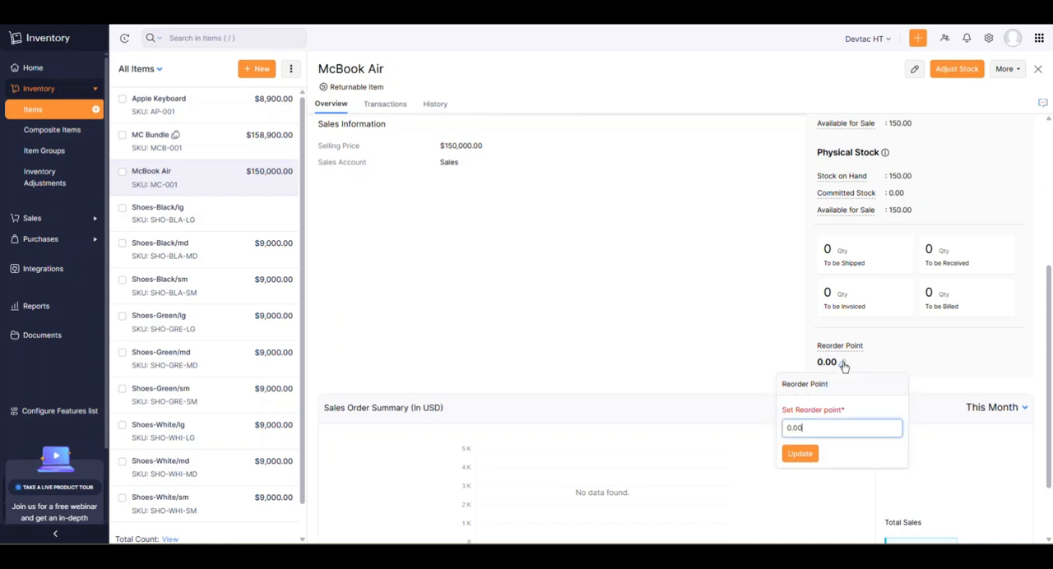
type("50")
left_click(805, 455)
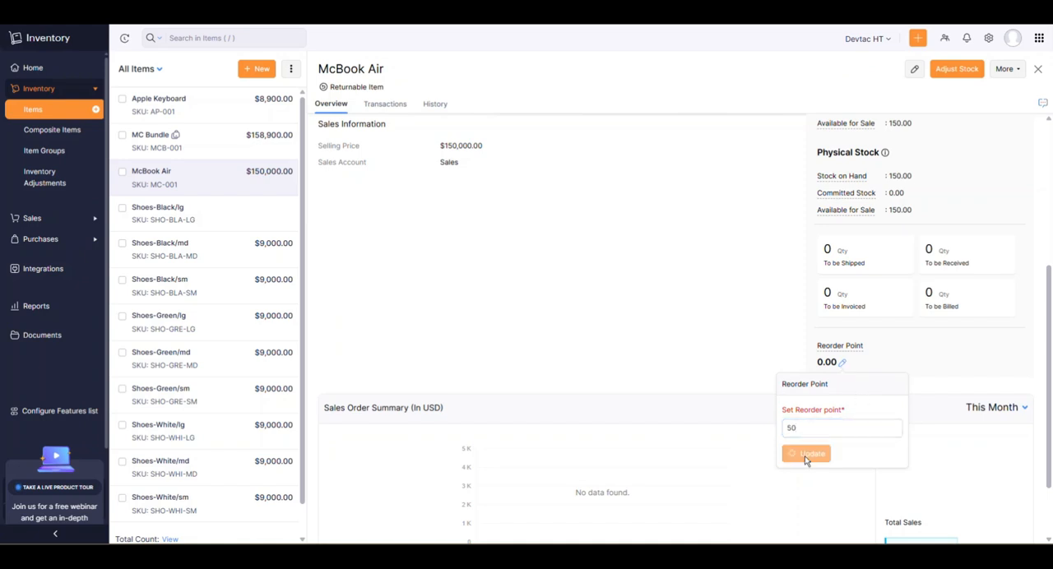
mouse_move(835, 348)
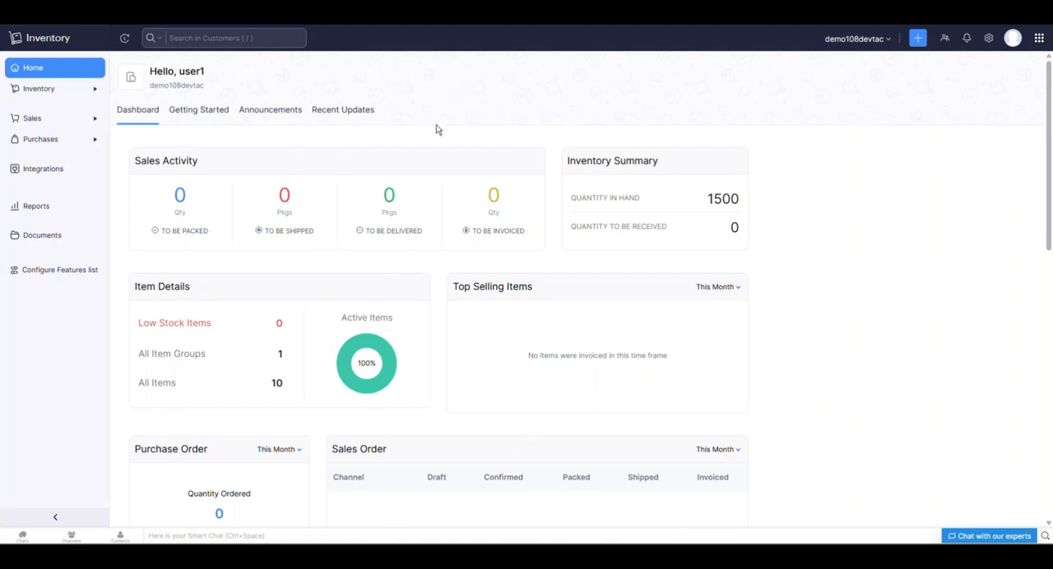
Create a new inventory adjustment in Quantity Adjustment mode with the reference number ADJ-001.
left_click(68, 96)
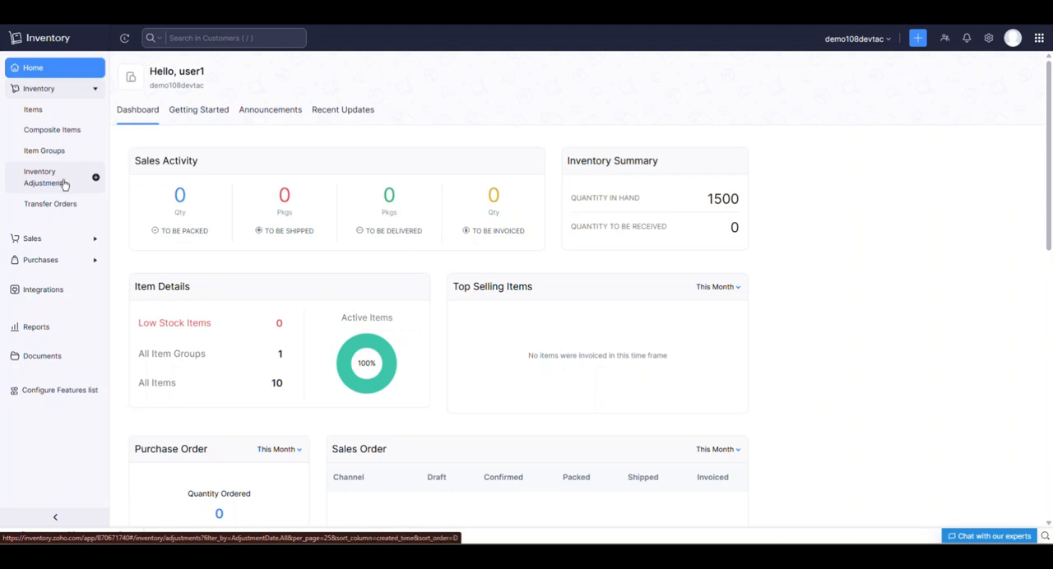
left_click(65, 183)
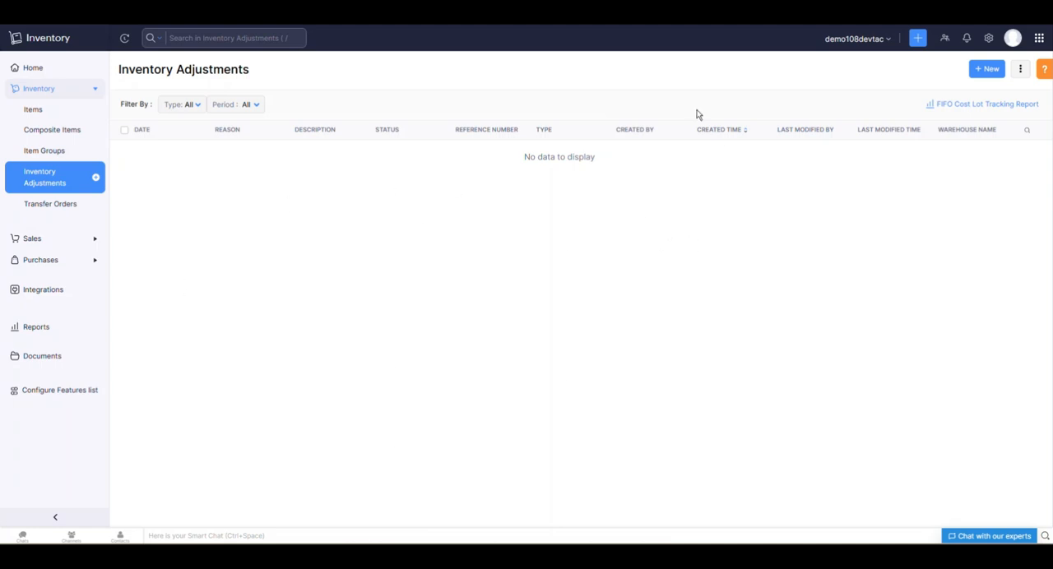
left_click(985, 72)
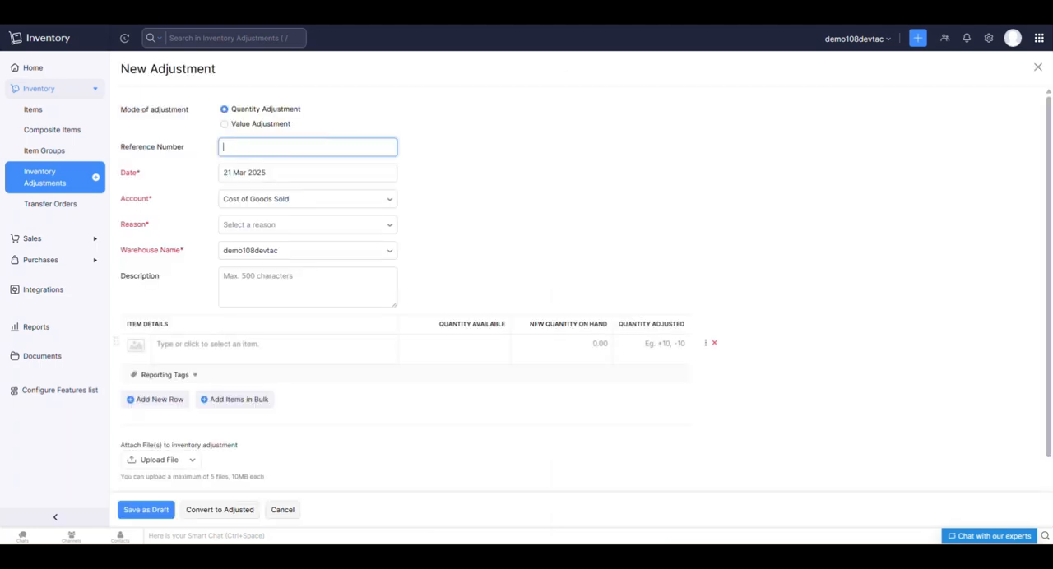
left_click(261, 172)
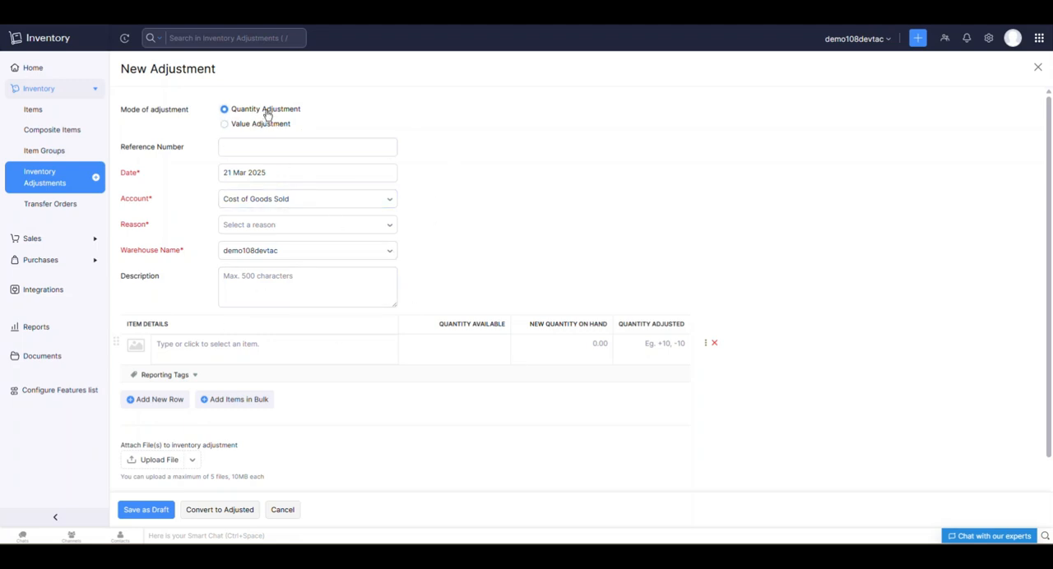
left_click(262, 151)
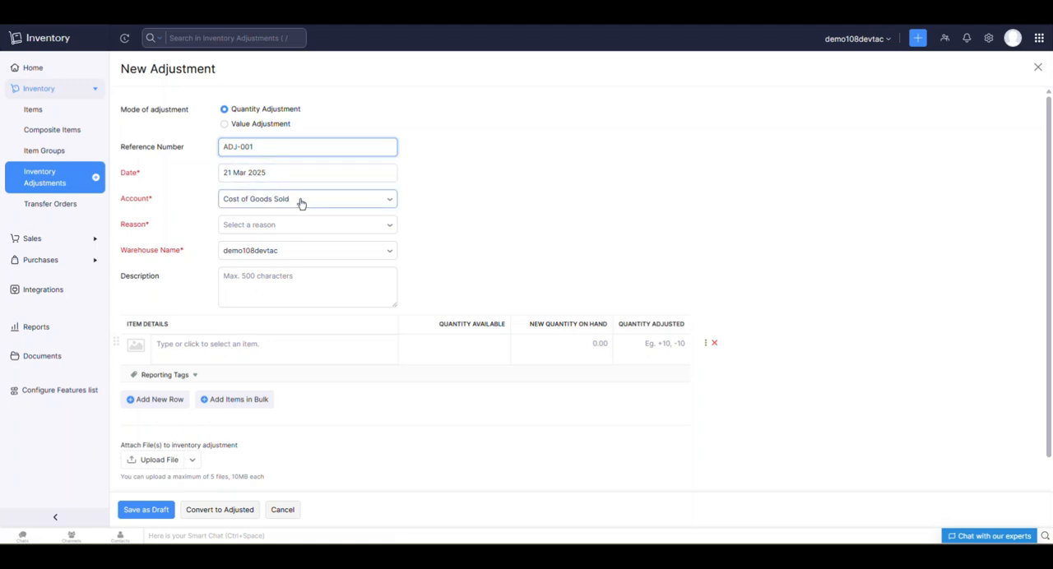
scroll(282, 184, "down", 1)
left_click(275, 176)
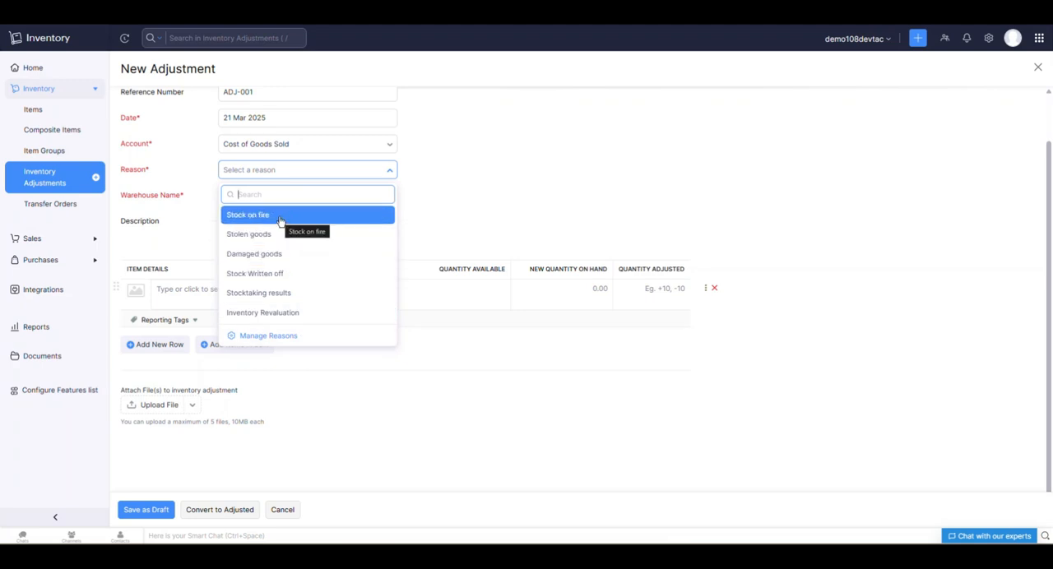
left_click(271, 337)
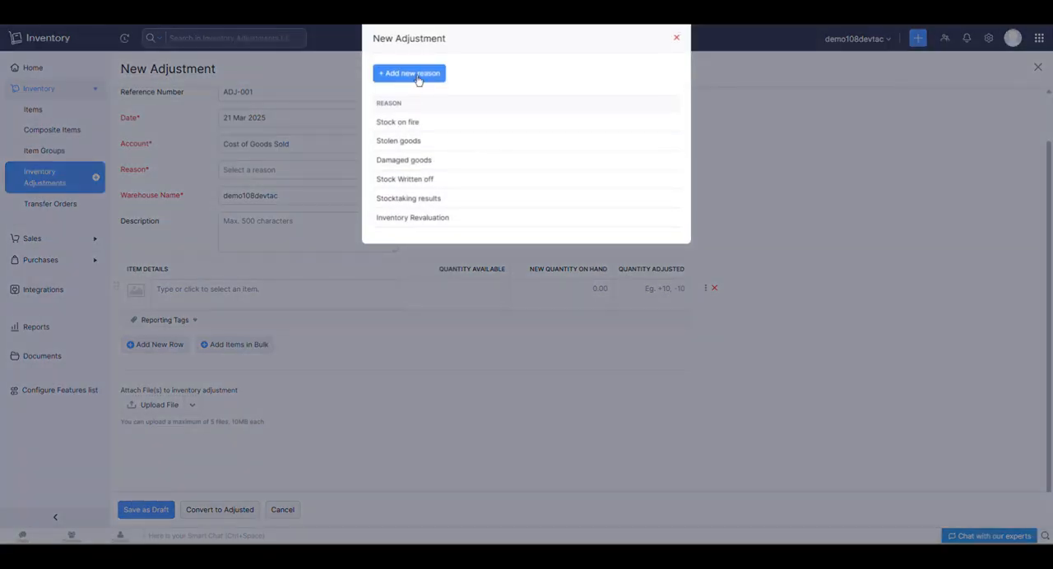
left_click(411, 73)
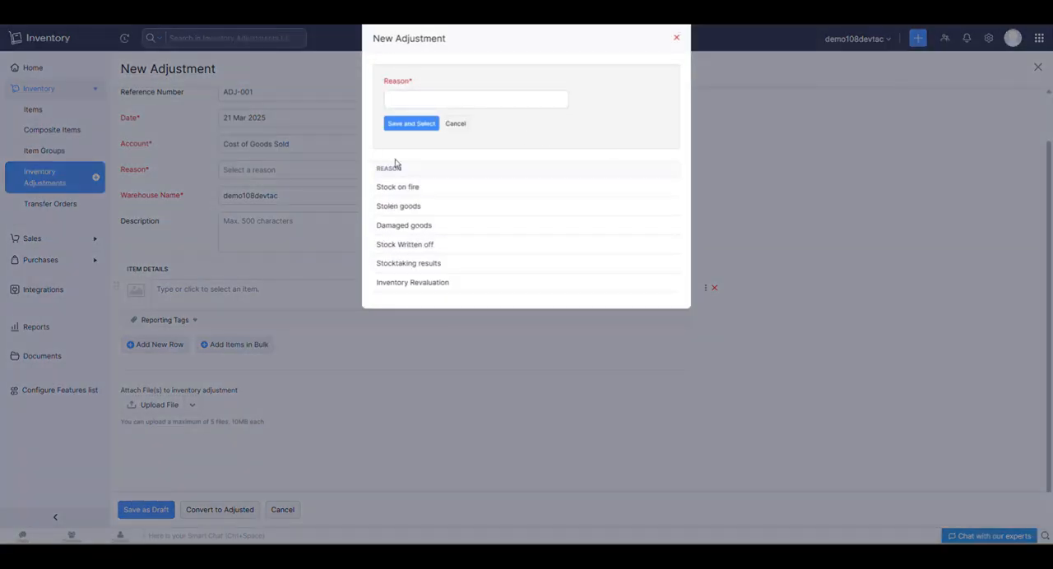
left_click(456, 123)
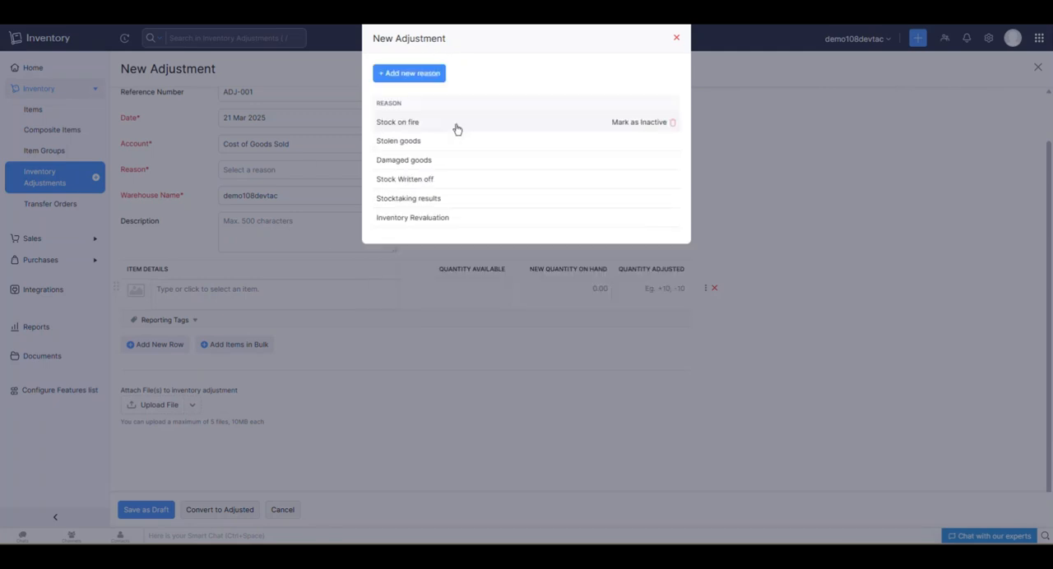
left_click(676, 38)
Set the adjustment's reason to Inventory Revaluation and add MCBook Air as its item.
left_click(262, 176)
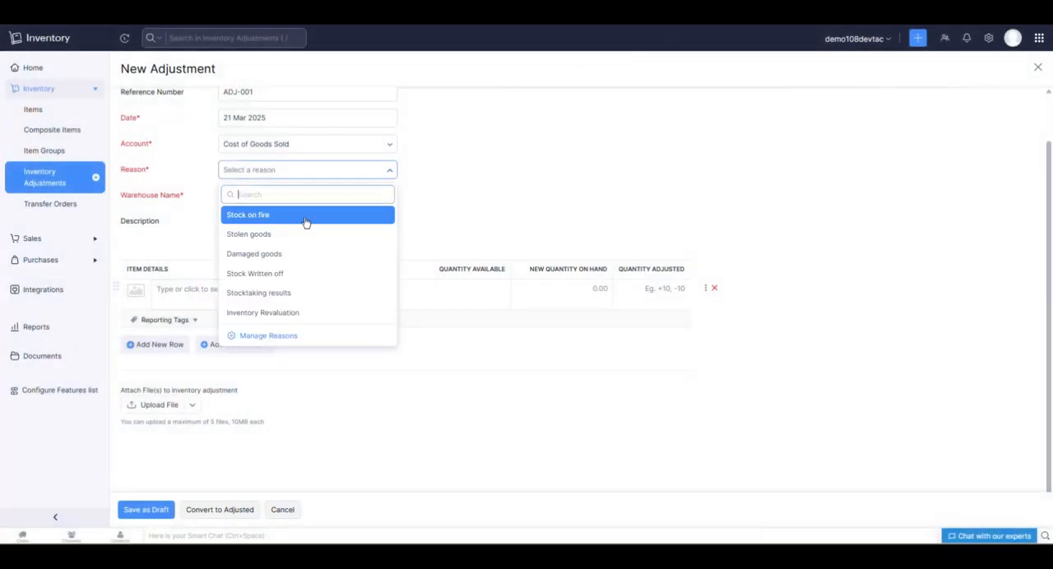
left_click(285, 314)
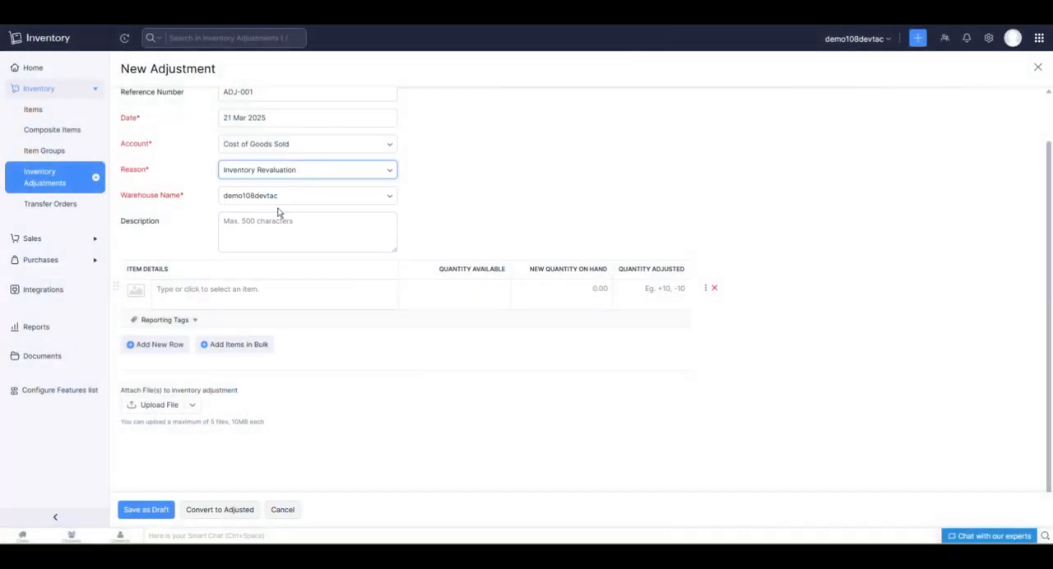
left_click(258, 289)
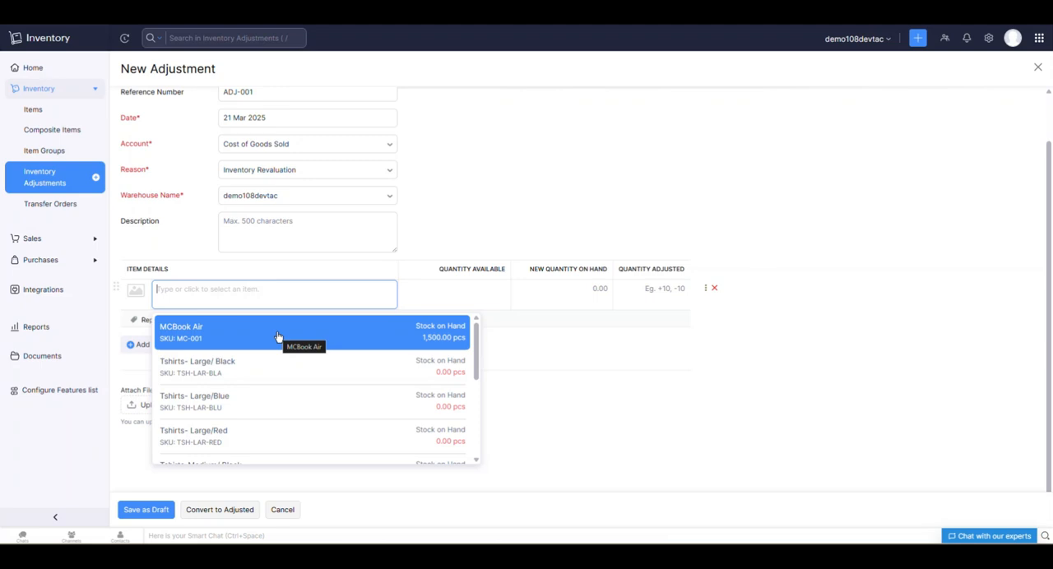
left_click(278, 336)
Set MCBook Air's new quantity on hand to 2000 in the adjustment.
left_click(571, 286)
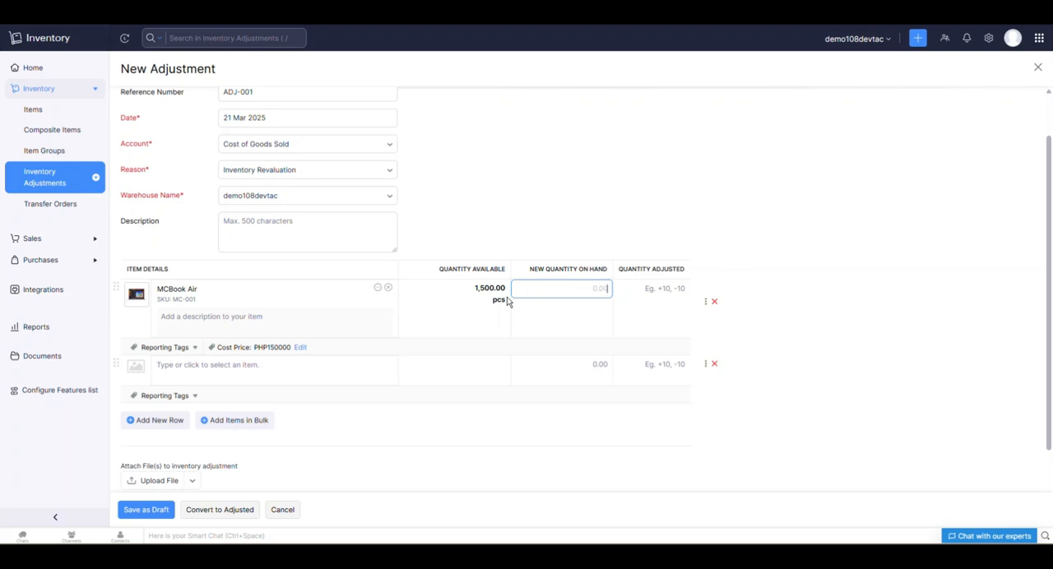
left_click(473, 293)
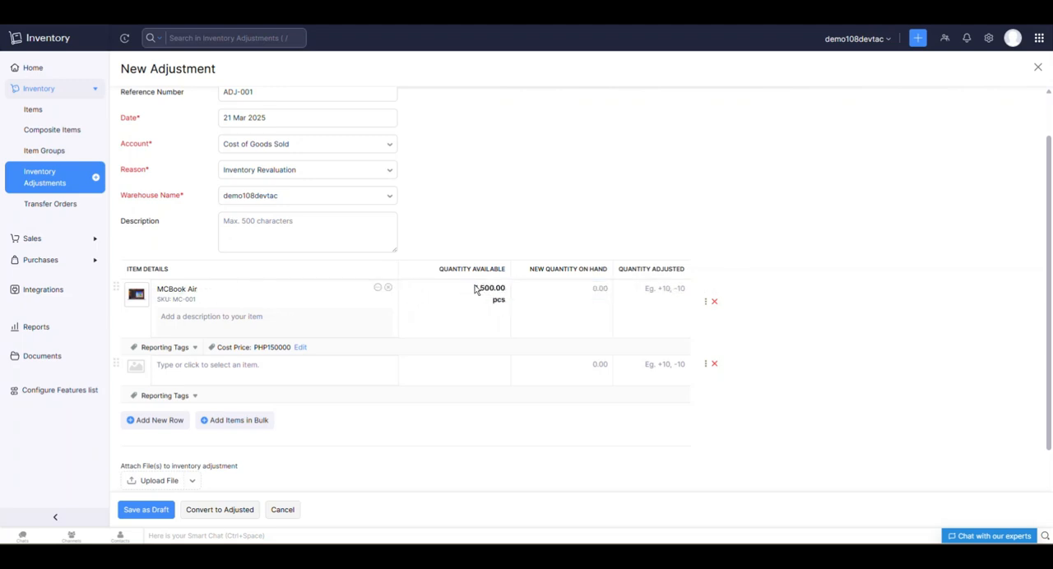
left_click(577, 290)
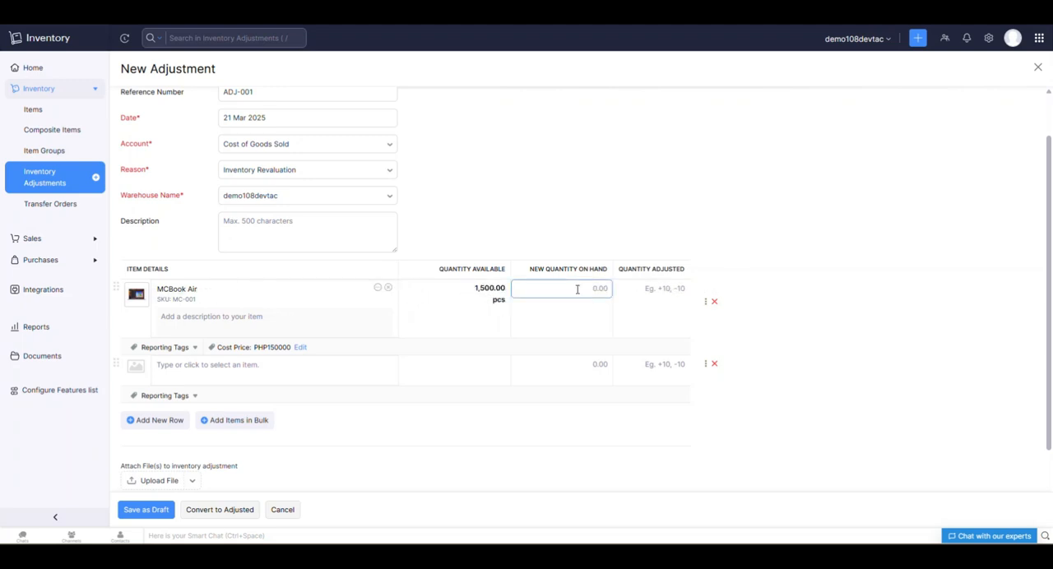
left_click(437, 297)
left_click(529, 291)
left_click(591, 316)
left_click(667, 295)
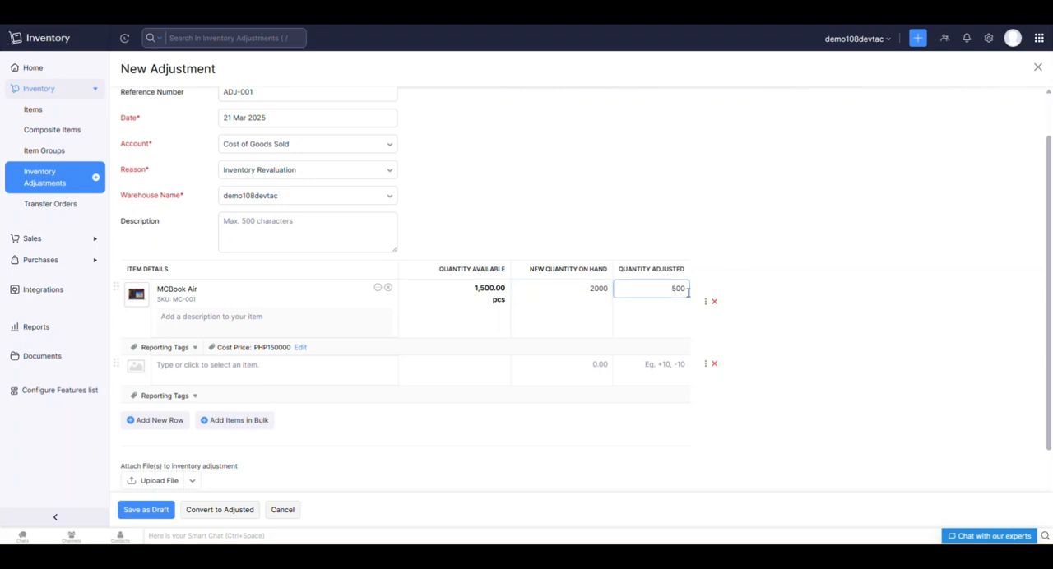
Change MCBook Air's new quantity on hand to 1000 and check the adjusted quantity.
left_click(601, 291)
double_click(602, 288)
type("1")
left_click(642, 346)
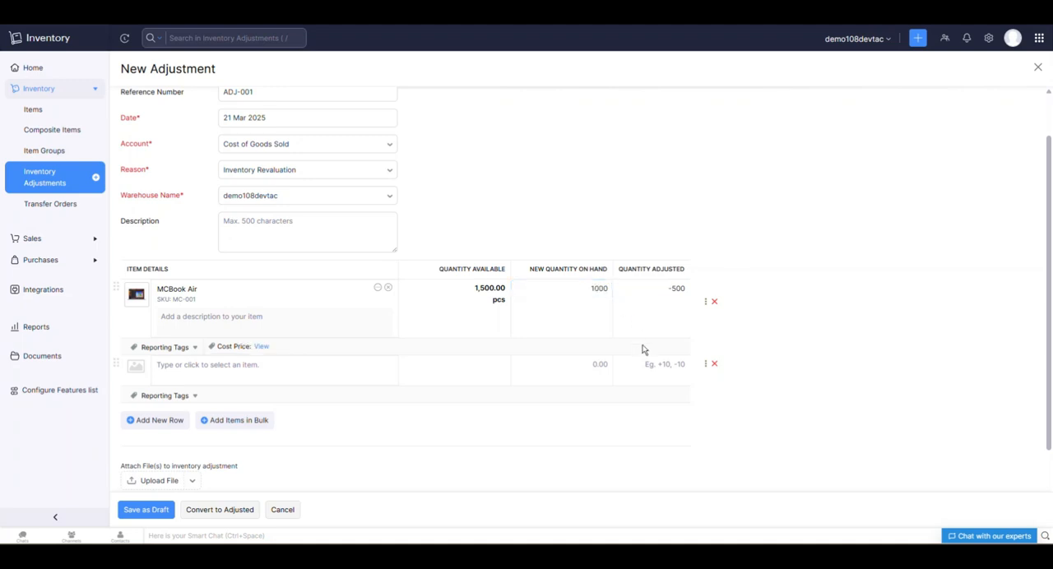
left_click(664, 293)
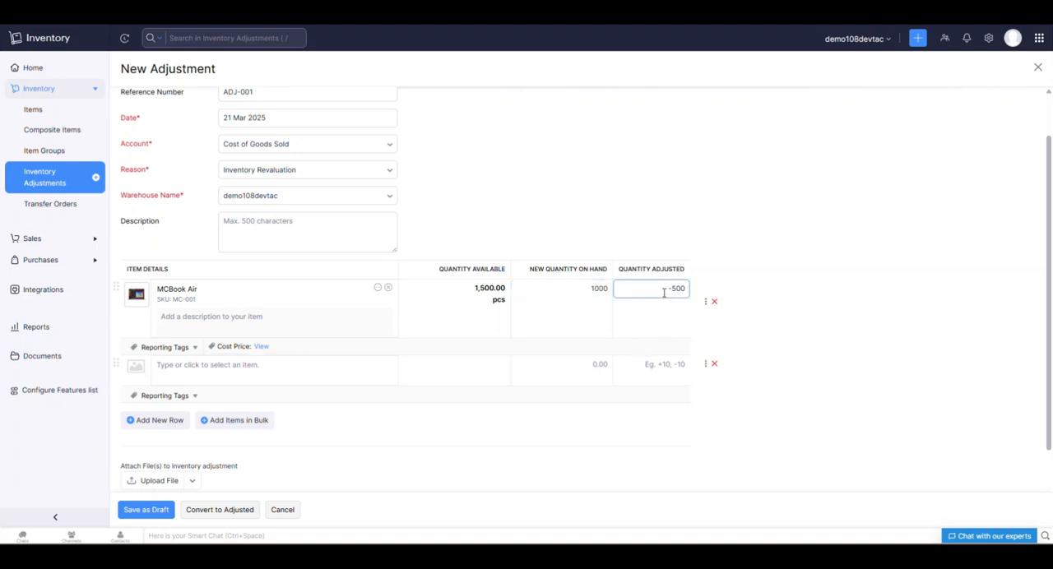
Restore MCBook Air's new quantity on hand to 2000.
left_click(586, 290)
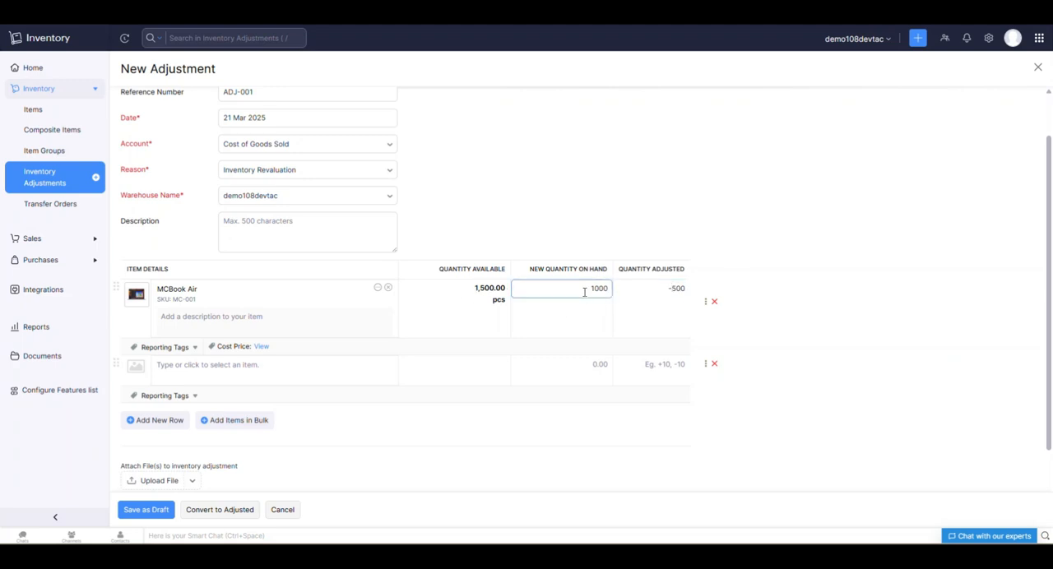
left_click_drag(585, 288, 622, 286)
type("20")
left_click(644, 316)
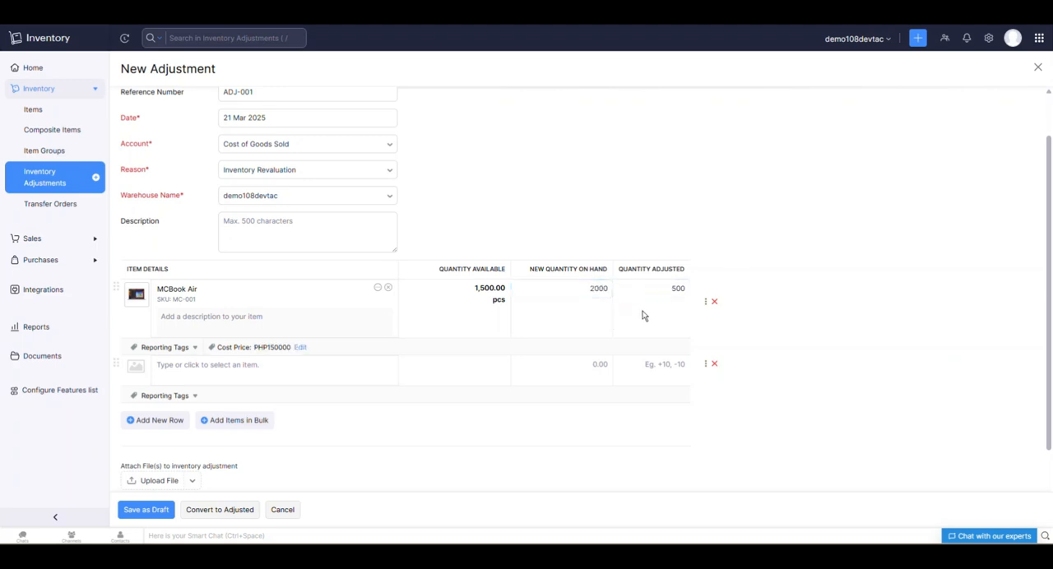
Review the MCBook Air adjustment form and finalize the quantity adjustment as adjusted rather than saving it as a draft.
scroll(494, 297, "down", 1)
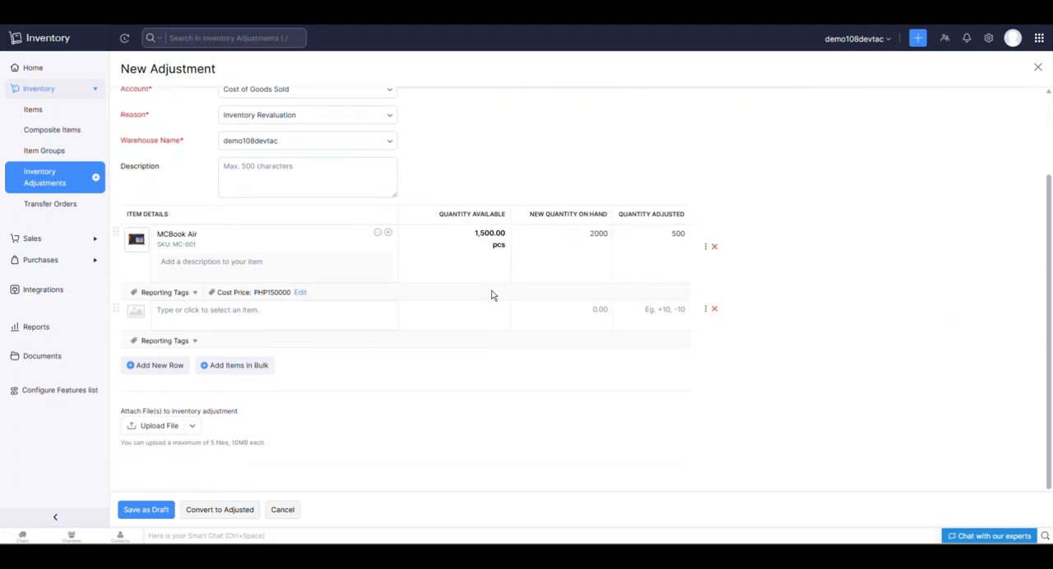
scroll(495, 293, "down", 1)
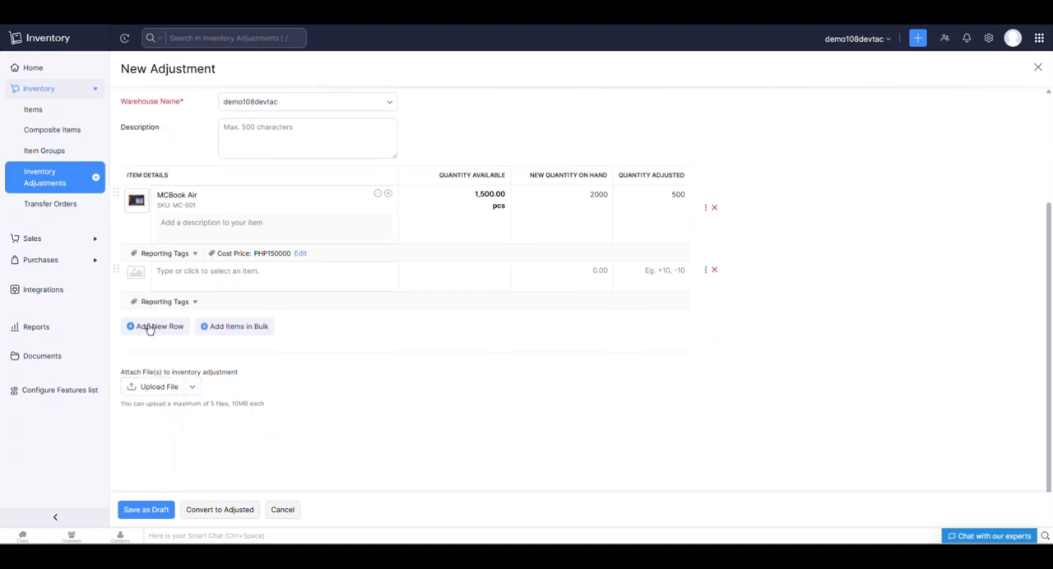
left_click(250, 226)
scroll(365, 385, "up", 2)
left_click(223, 333)
left_click(567, 394)
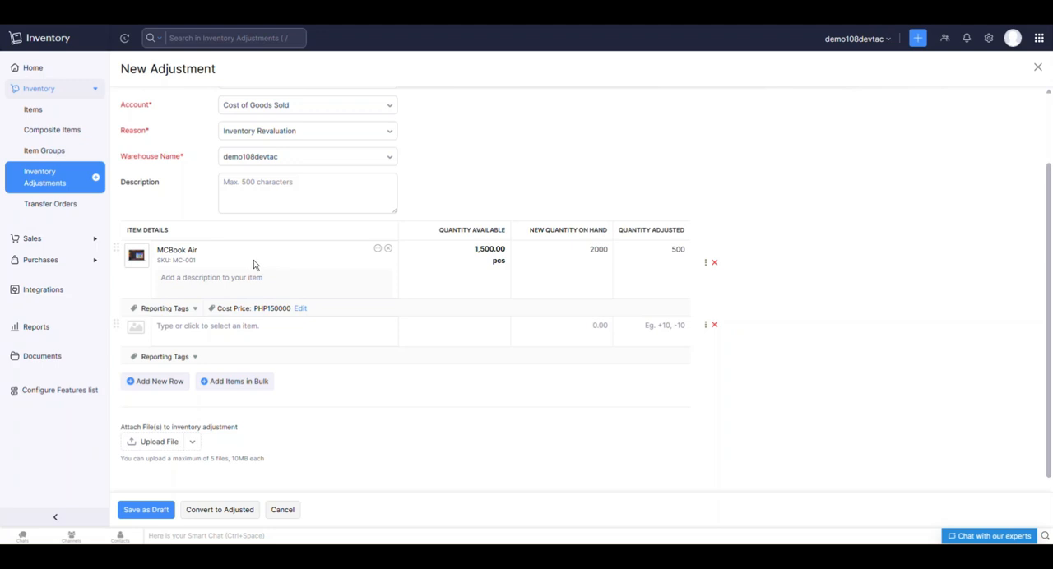
scroll(260, 198, "down", 2)
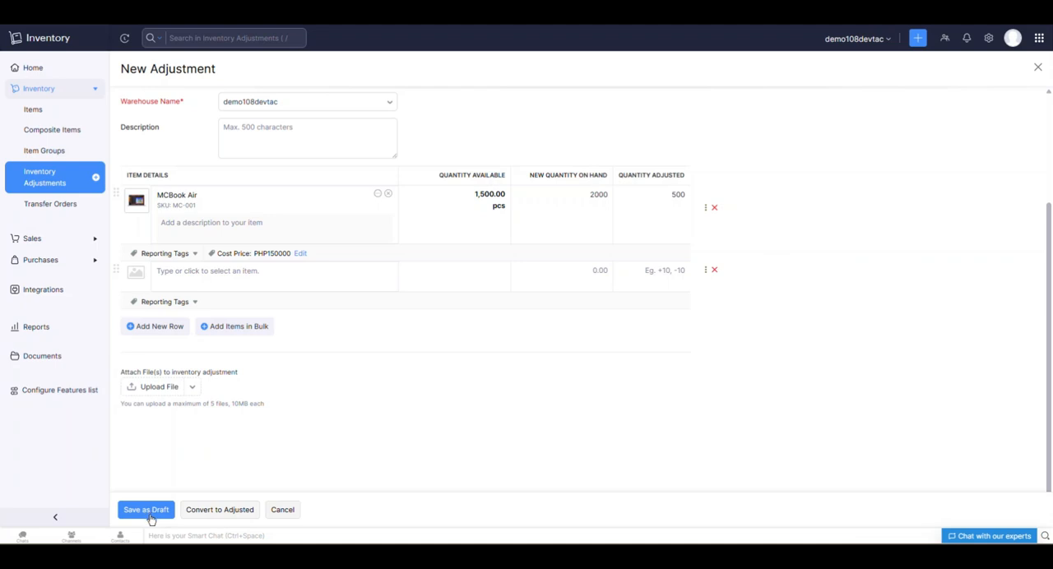
scroll(381, 385, "up", 3)
scroll(379, 383, "down", 2)
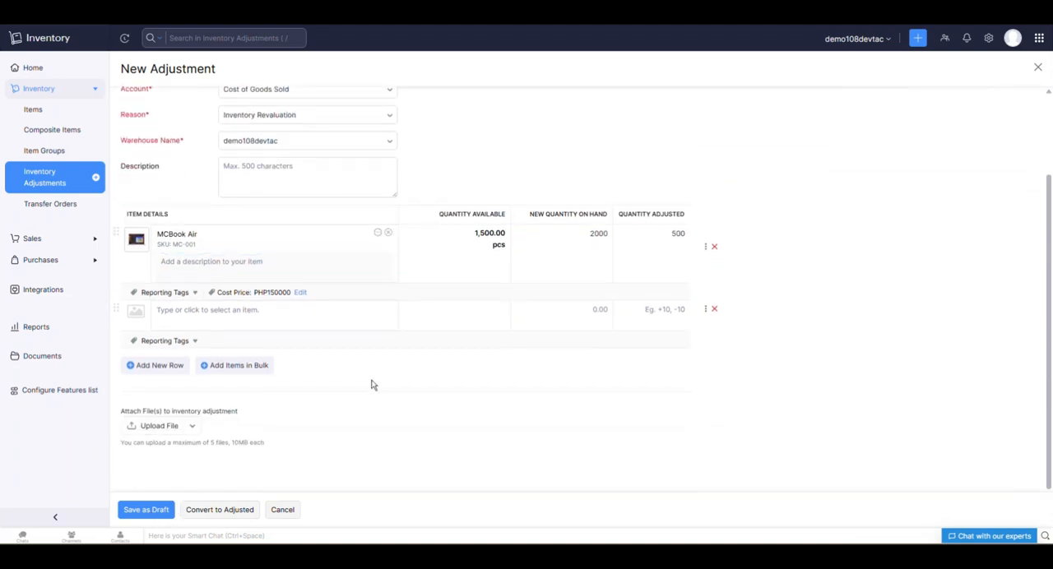
left_click(392, 326)
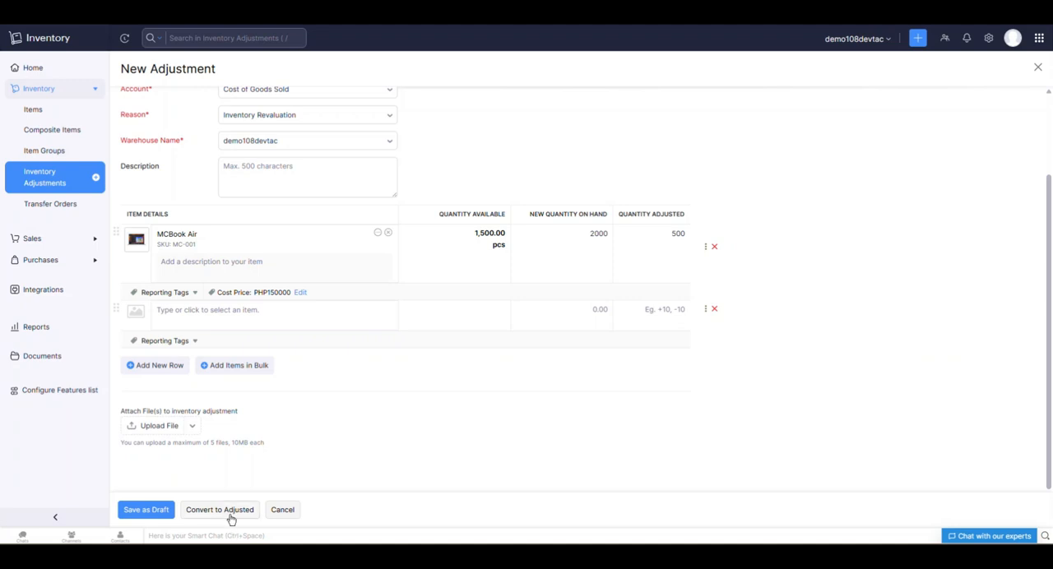
left_click(225, 515)
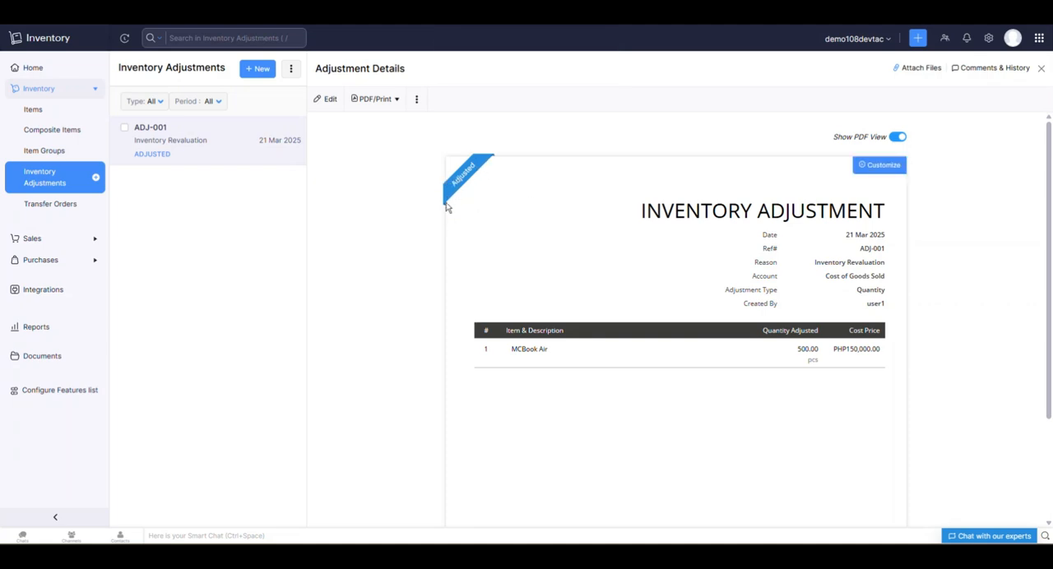
Open the MCBook Air item record and check its accounting stock on hand.
left_click(47, 115)
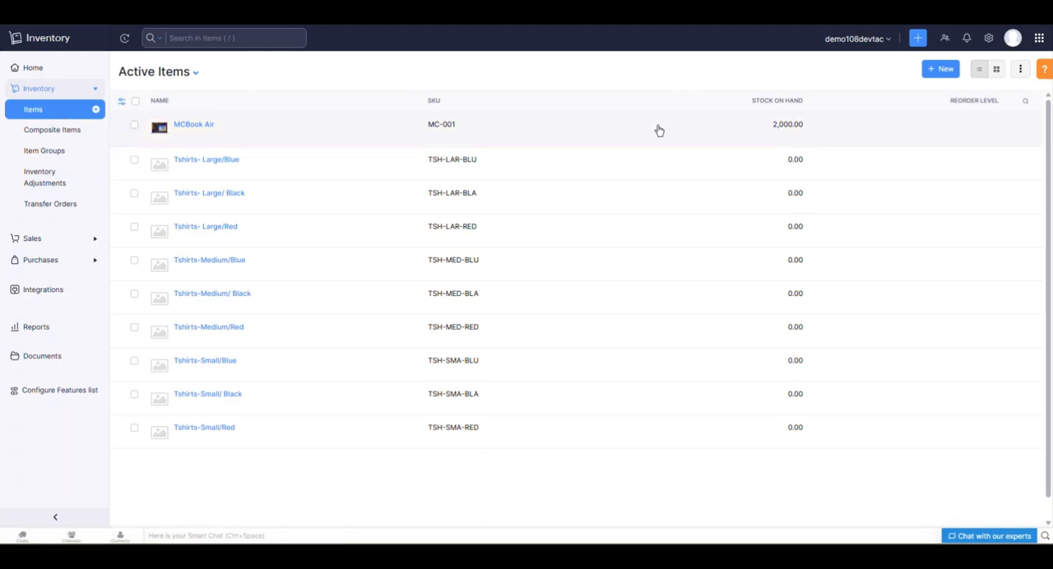
left_click(241, 131)
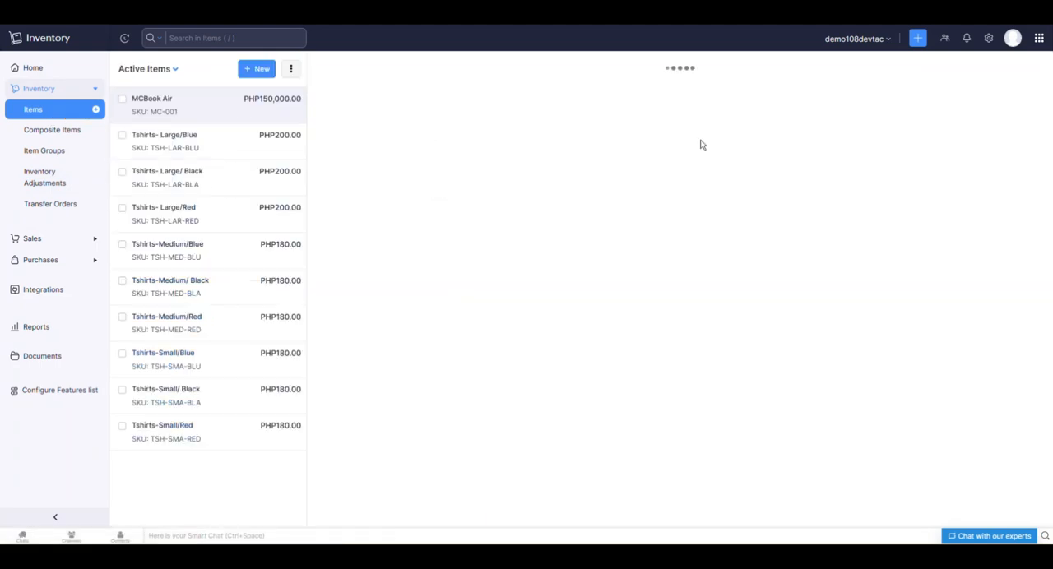
scroll(741, 203, "down", 1)
left_click_drag(886, 310, 927, 313)
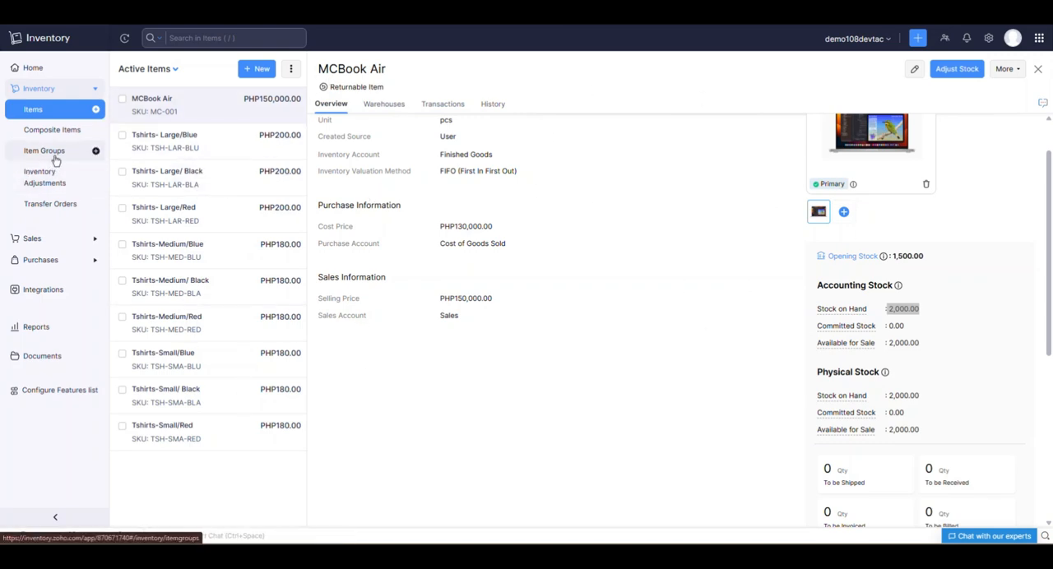
Start a new transfer order and enable auto-generated transfer order numbers.
left_click(65, 211)
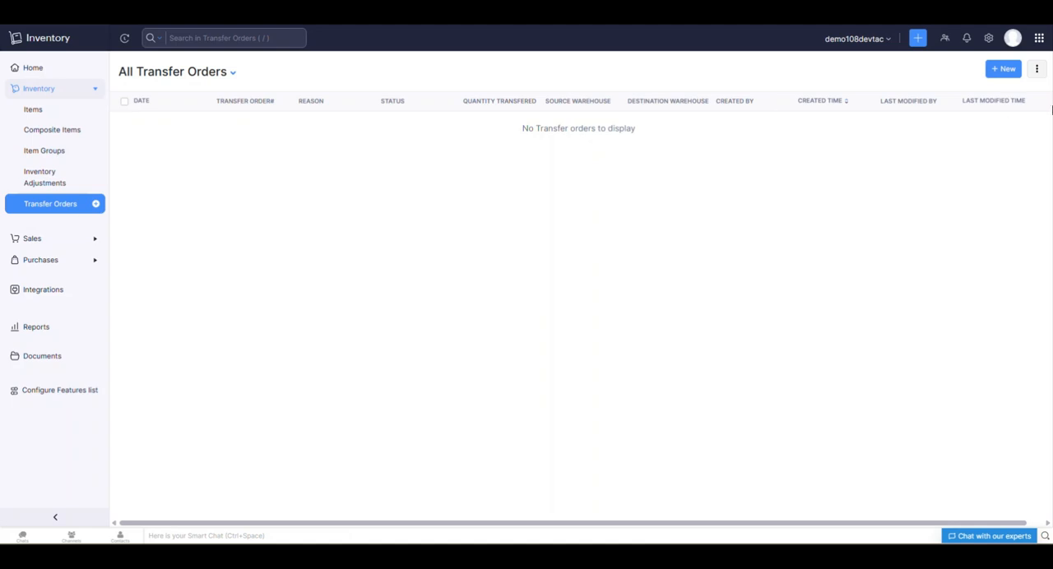
left_click(1006, 74)
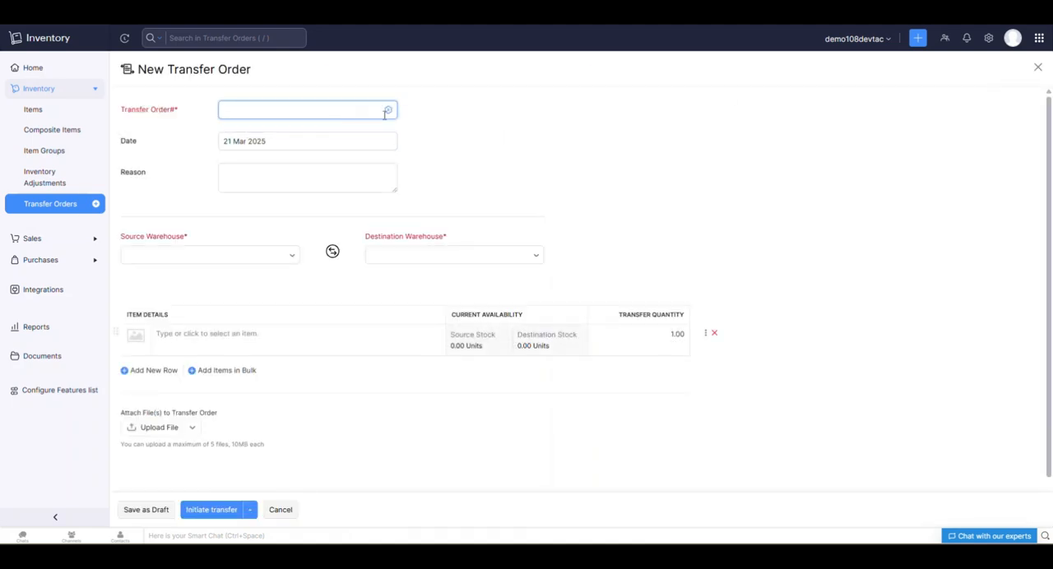
left_click(387, 110)
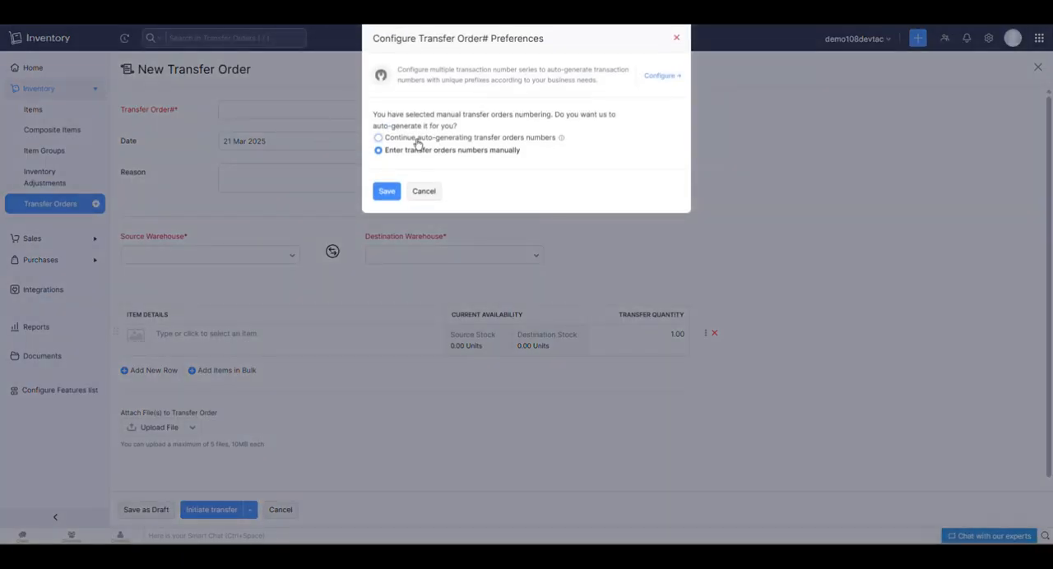
left_click(417, 139)
left_click(391, 230)
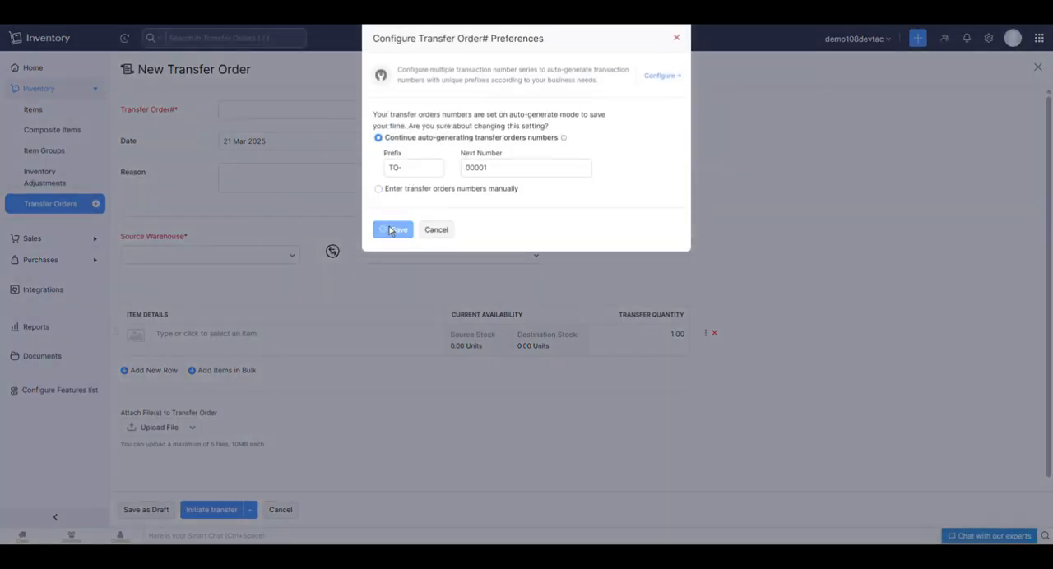
Set the transfer order's source warehouse to demo108devtac and its destination warehouse to Warehouse HT.
left_click(264, 186)
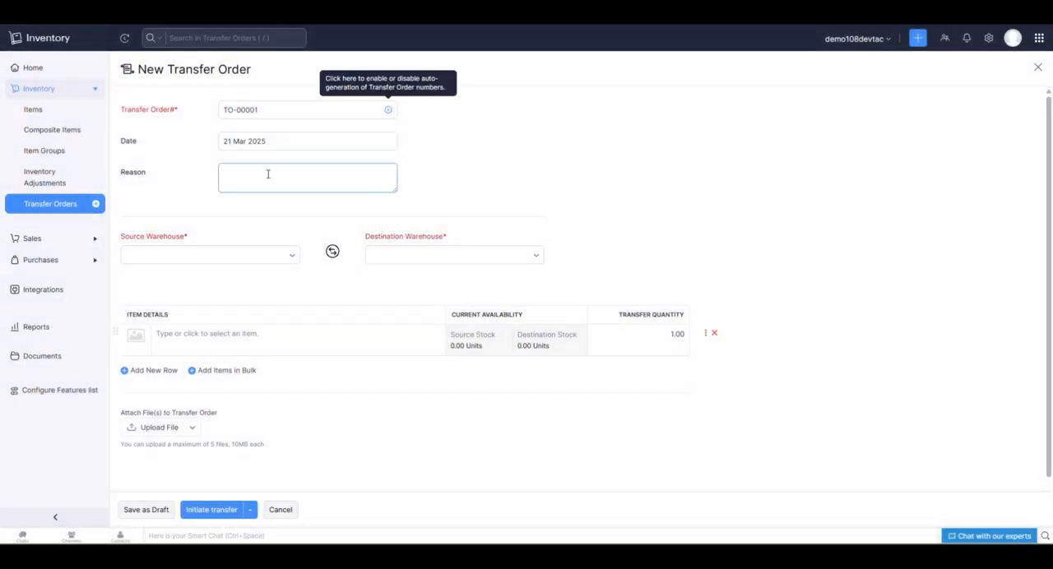
left_click(262, 264)
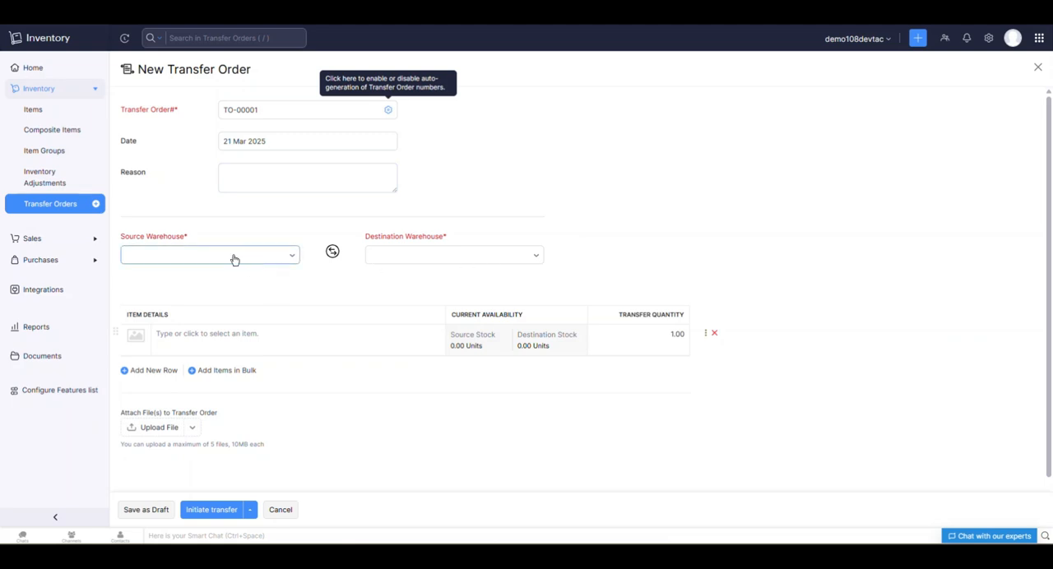
left_click(204, 260)
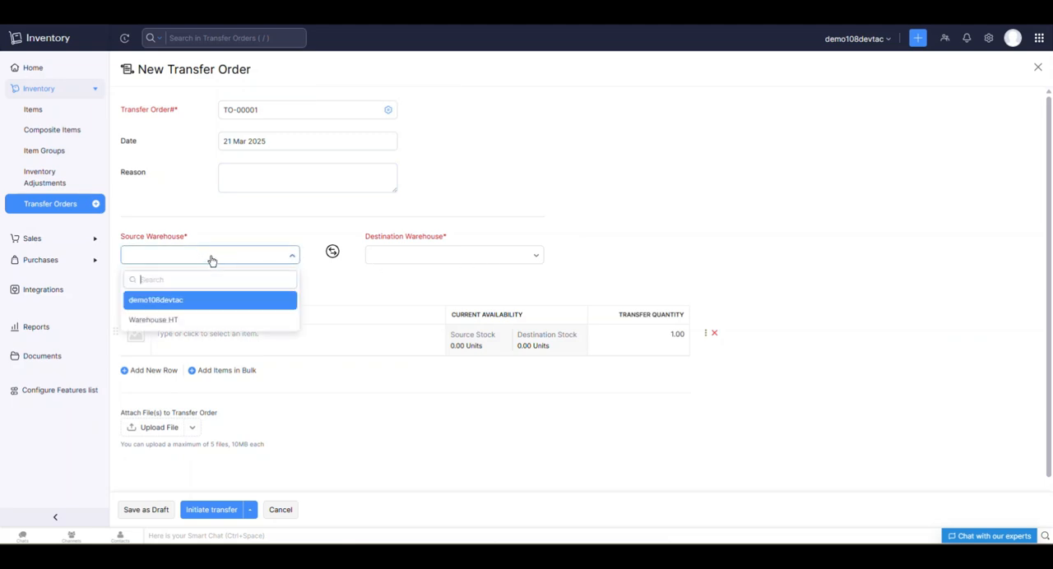
left_click(167, 303)
left_click(386, 252)
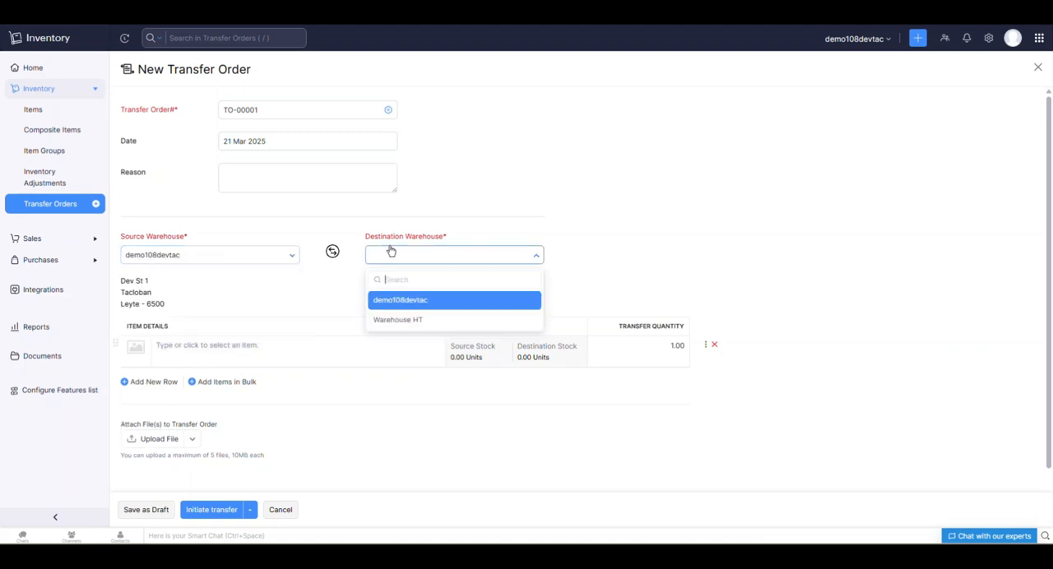
left_click(410, 321)
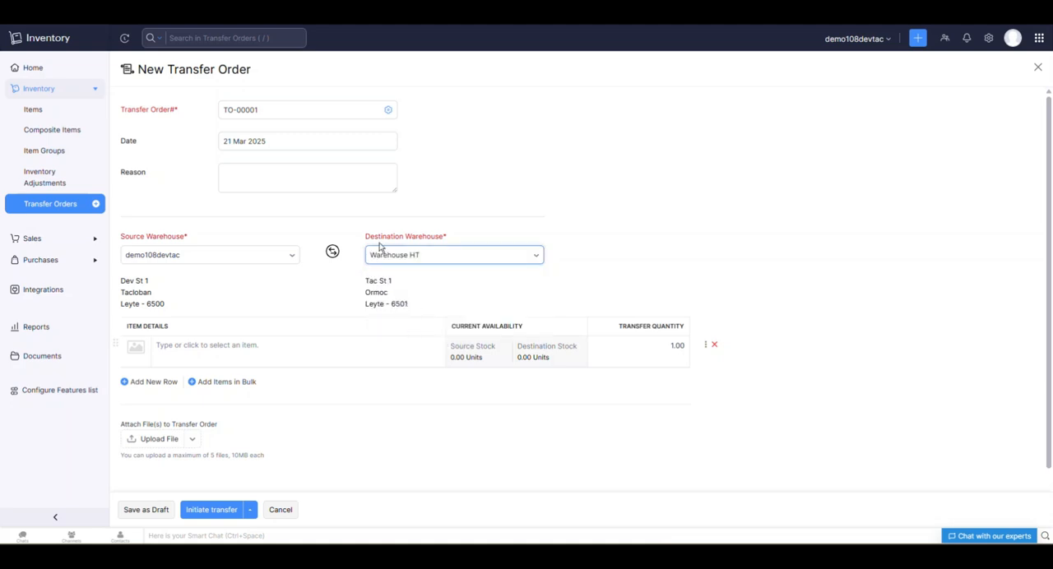
Add MCBook Air to the transfer order with a transfer quantity of 500.
scroll(392, 280, "down", 1)
left_click(250, 301)
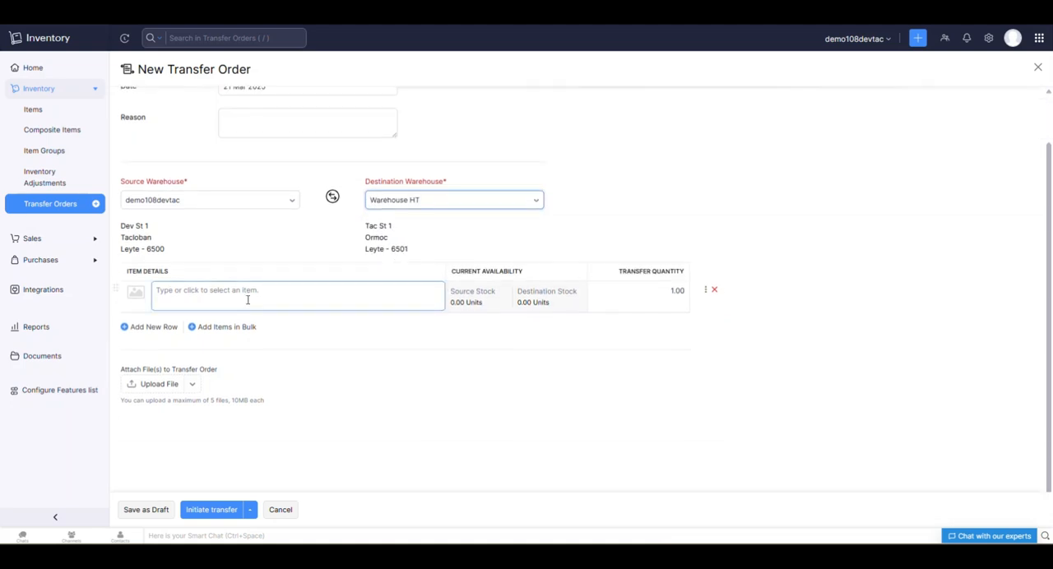
left_click(237, 293)
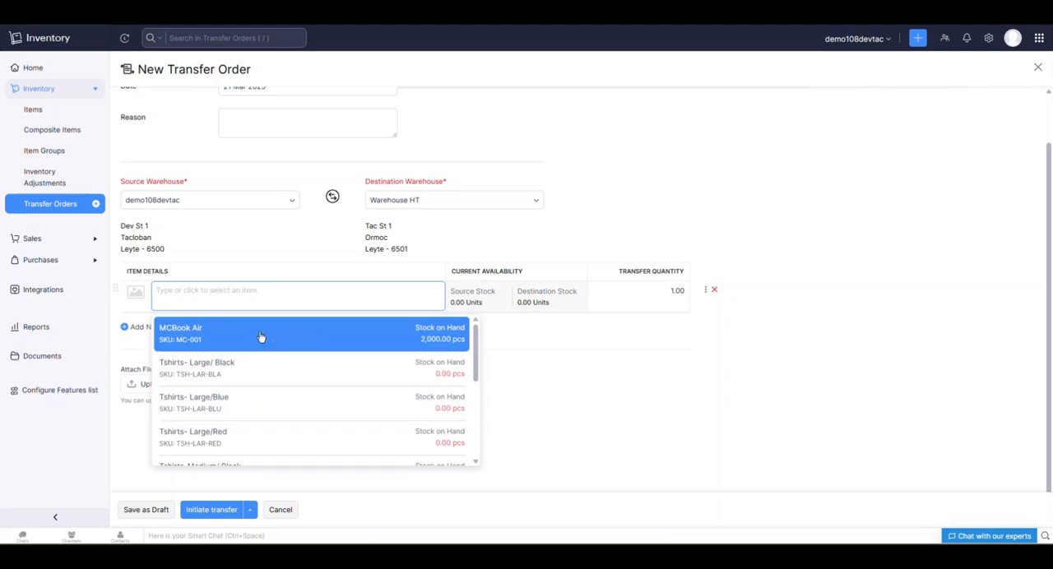
left_click(260, 336)
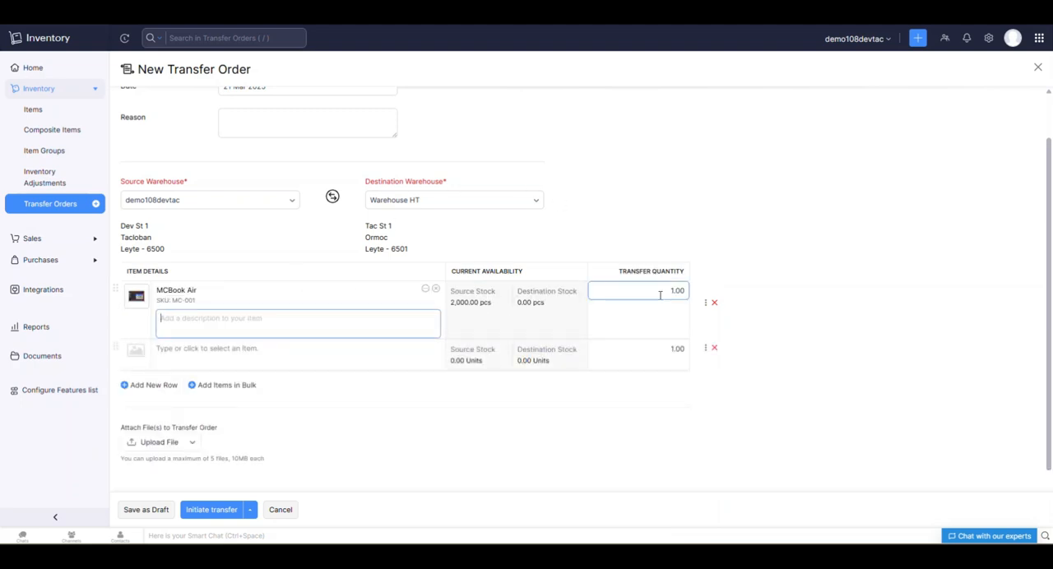
left_click(675, 293)
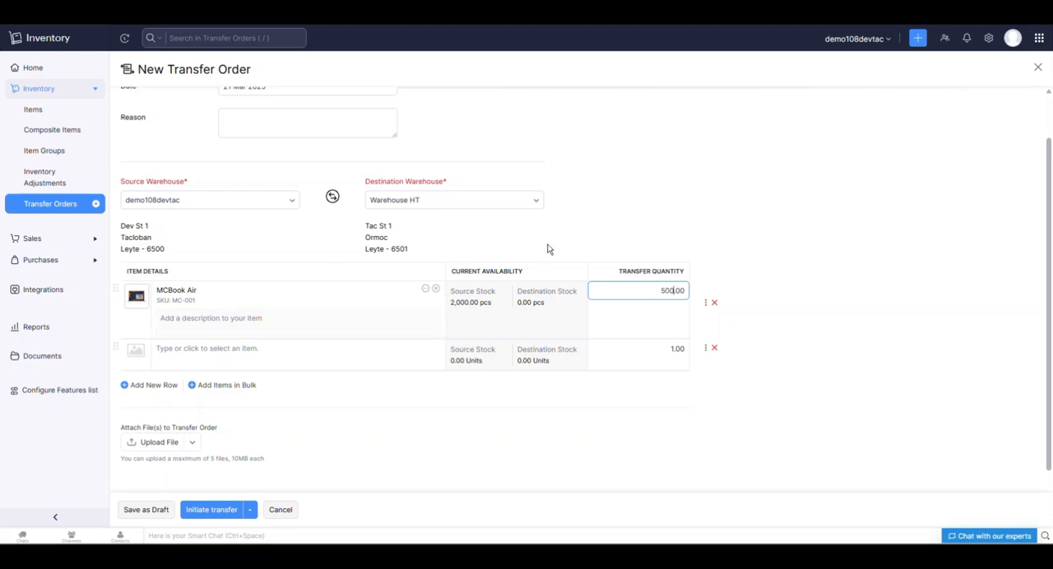
left_click(797, 343)
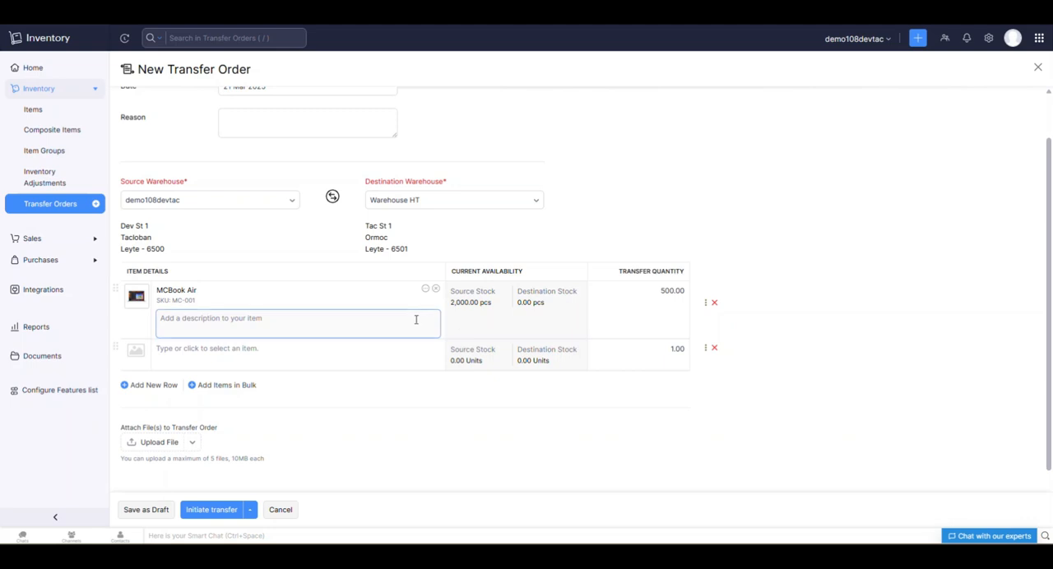
Initiate the MCBook Air transfer to Warehouse HT and mark the transfer order as transferred.
scroll(280, 304, "down", 1)
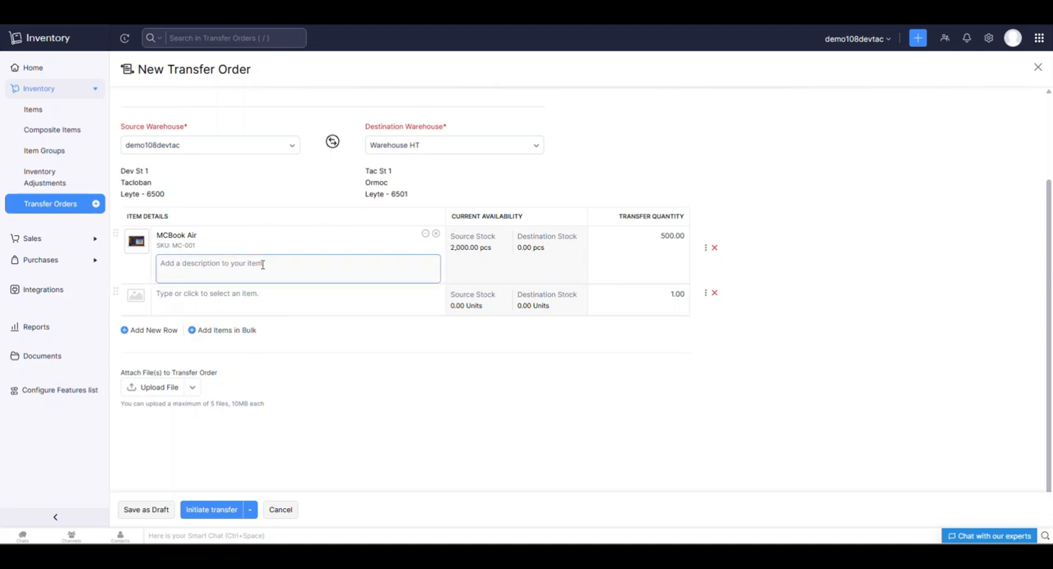
scroll(263, 265, "down", 1)
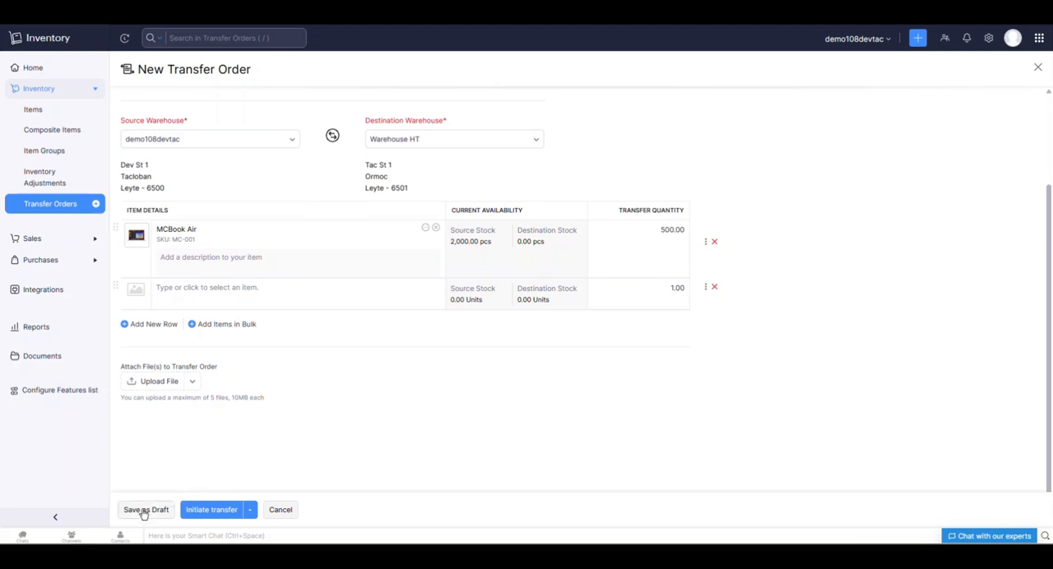
left_click(213, 512)
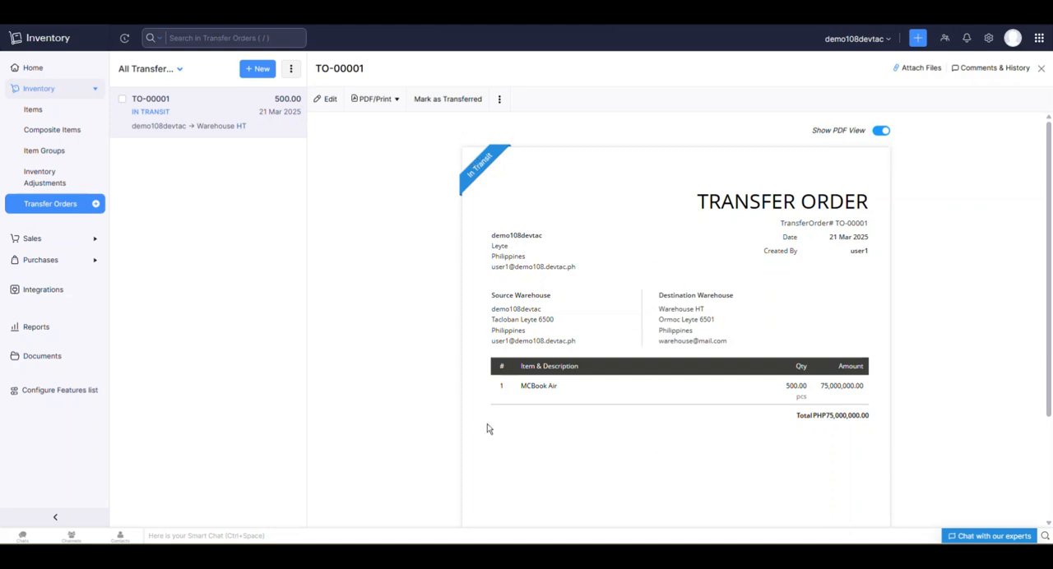
left_click(440, 100)
left_click(359, 125)
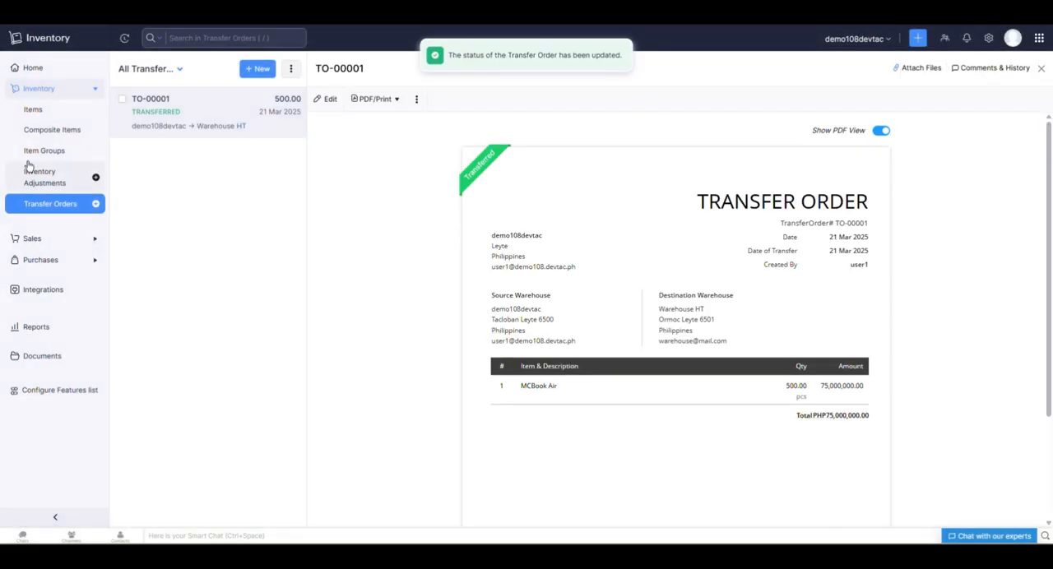
Check MCBook Air's stock on hand by warehouse, comparing demo108devtac with Warehouse HT.
left_click(48, 115)
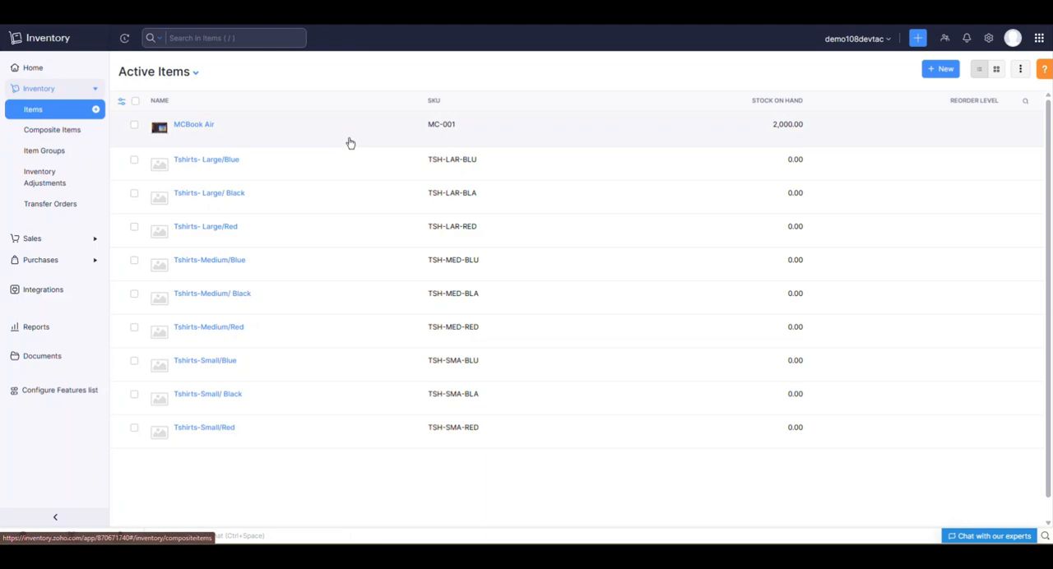
left_click(350, 133)
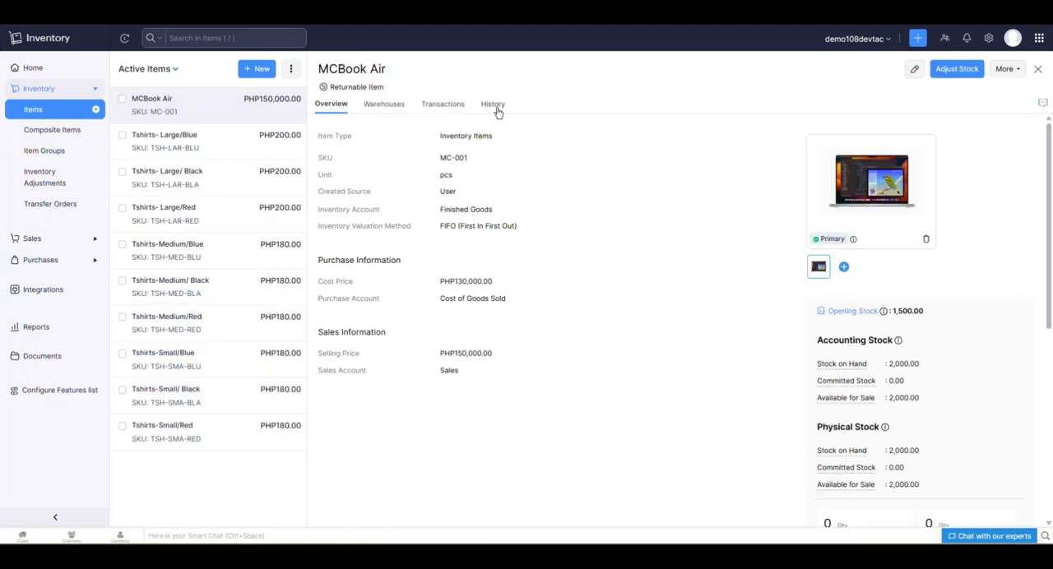
left_click(383, 105)
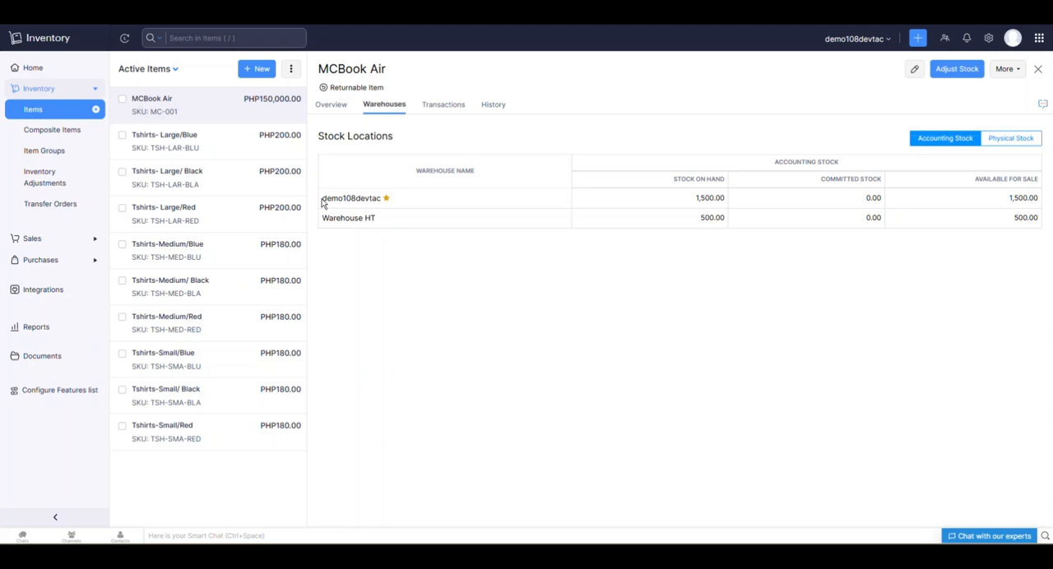
left_click_drag(324, 205, 411, 203)
left_click_drag(688, 203, 729, 204)
left_click_drag(693, 219, 728, 223)
left_click_drag(325, 217, 397, 219)
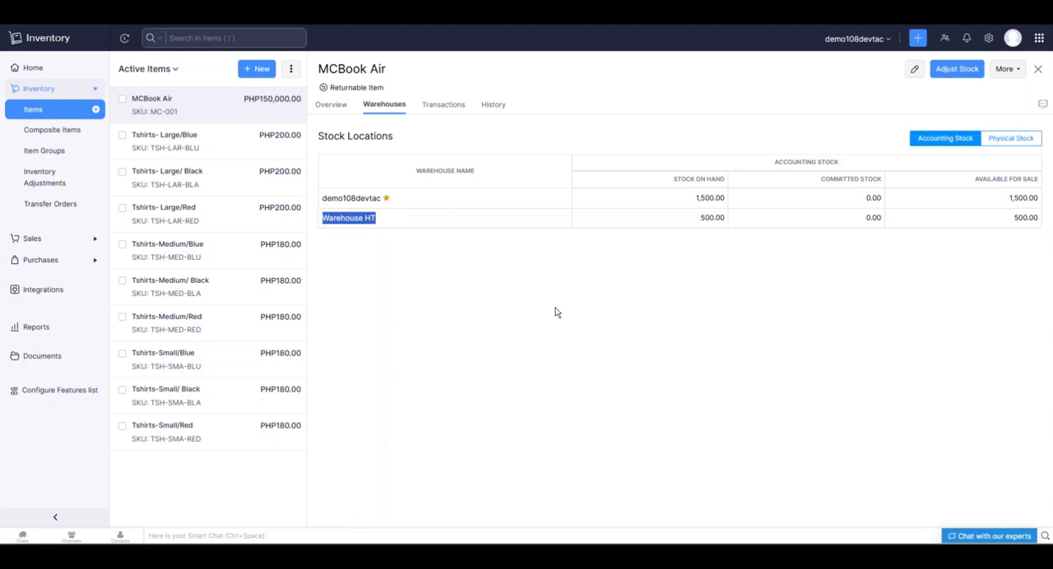